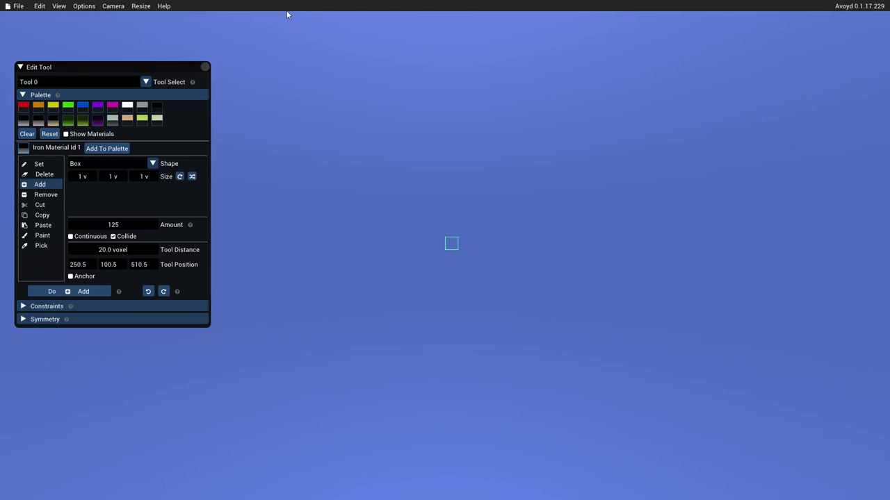
pyautogui.click(141, 6)
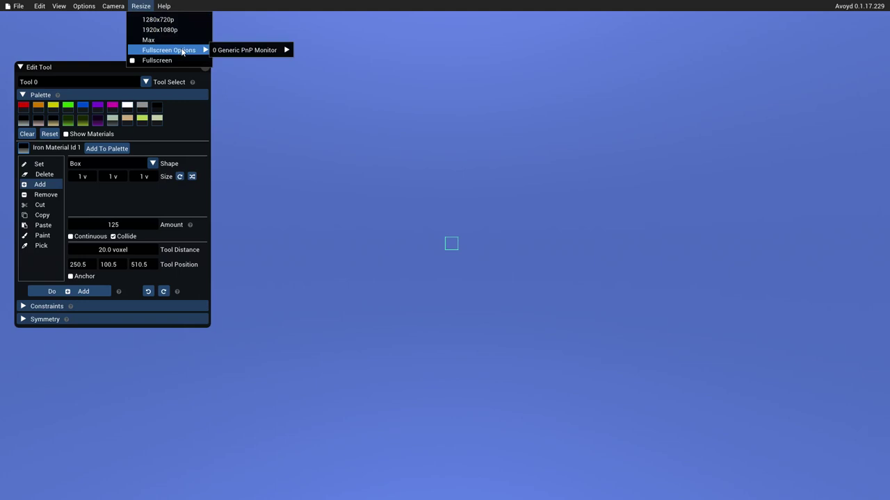
pyautogui.moveTo(199, 49)
pyautogui.moveTo(240, 51)
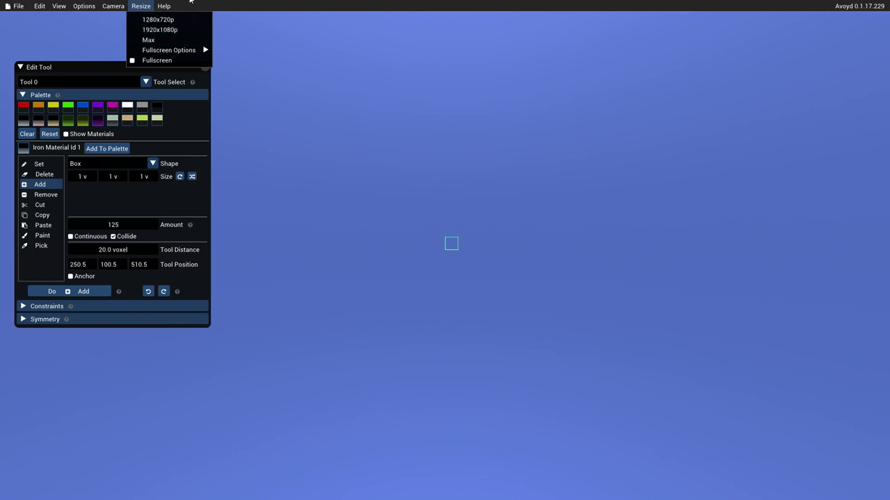
pyautogui.click(141, 6)
pyautogui.click(84, 7)
pyautogui.click(88, 7)
pyautogui.click(85, 6)
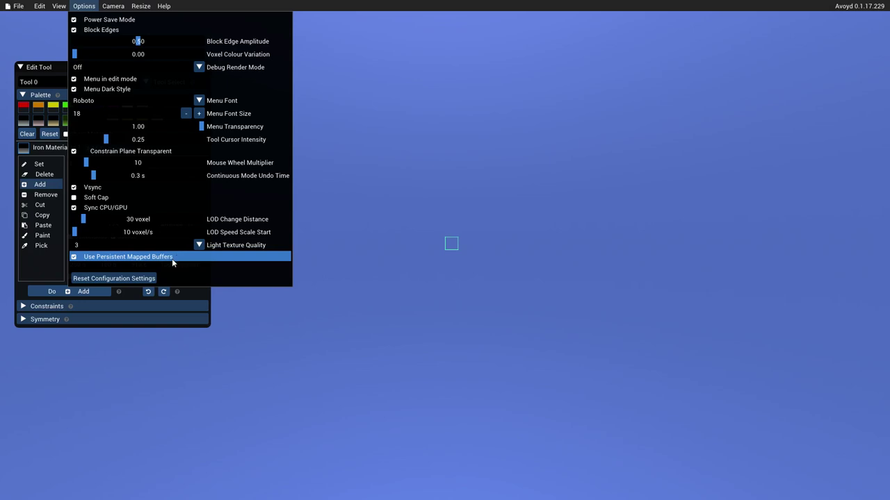
# Open the world file BrickStructureCopyBig2AvoydPyramidTentacles
pyautogui.click(18, 7)
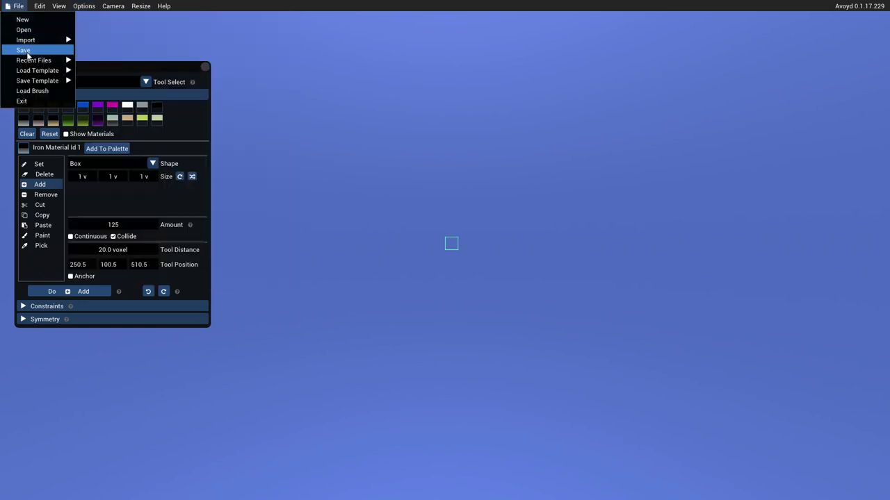
pyautogui.moveTo(66, 44)
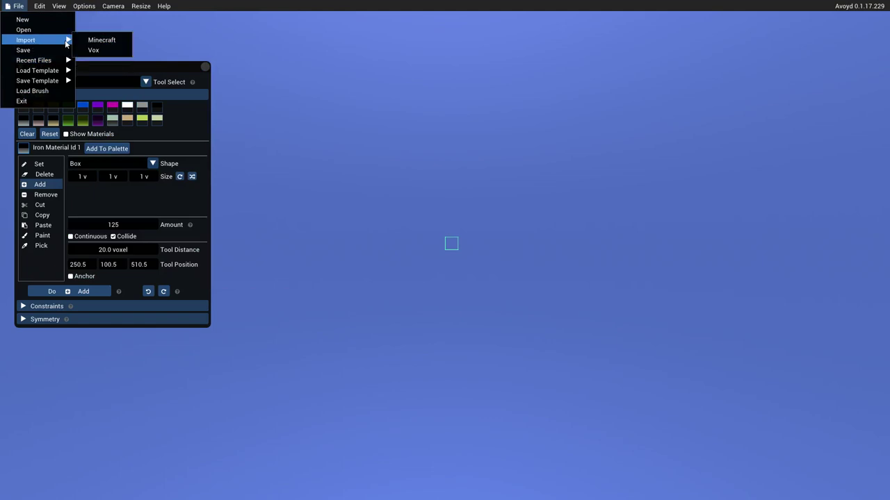
pyautogui.click(23, 29)
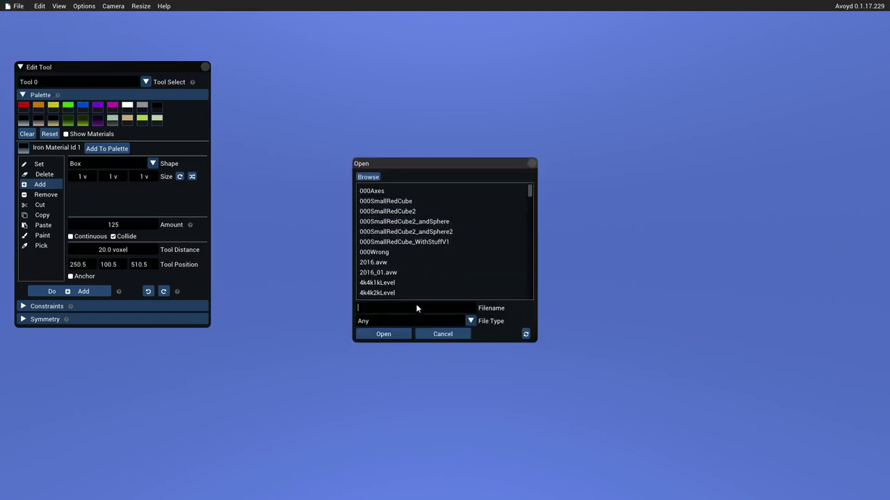
pyautogui.write('bric')
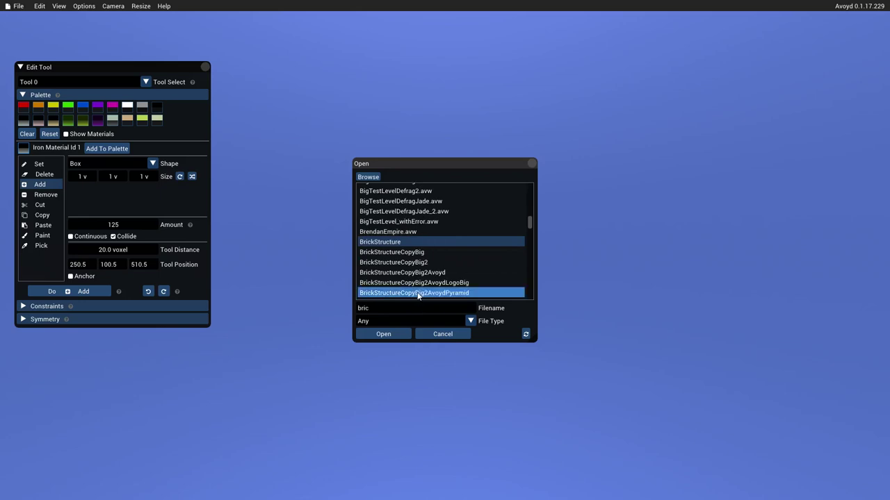
pyautogui.scroll(-1, 418, 295)
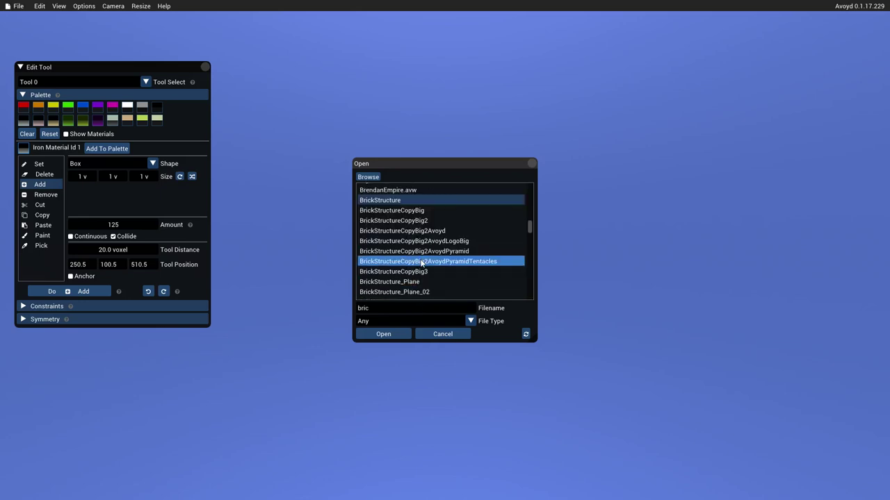
pyautogui.doubleClick(421, 262)
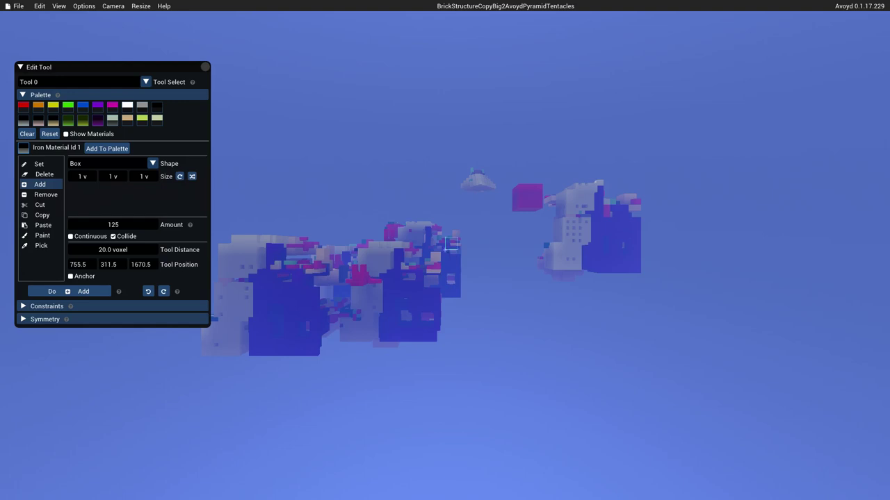
# Relocate the camera to the distant red cube and from there to the pyramid's sloped surface
pyautogui.press('d')
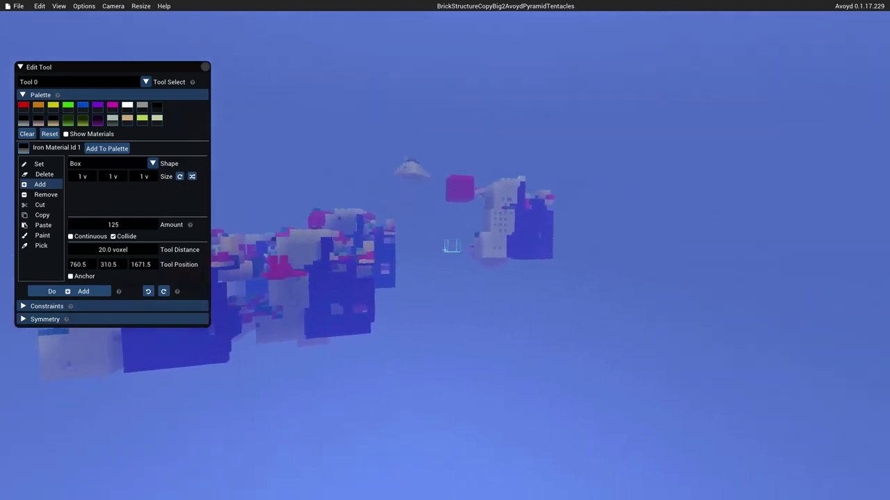
pyautogui.press('a')
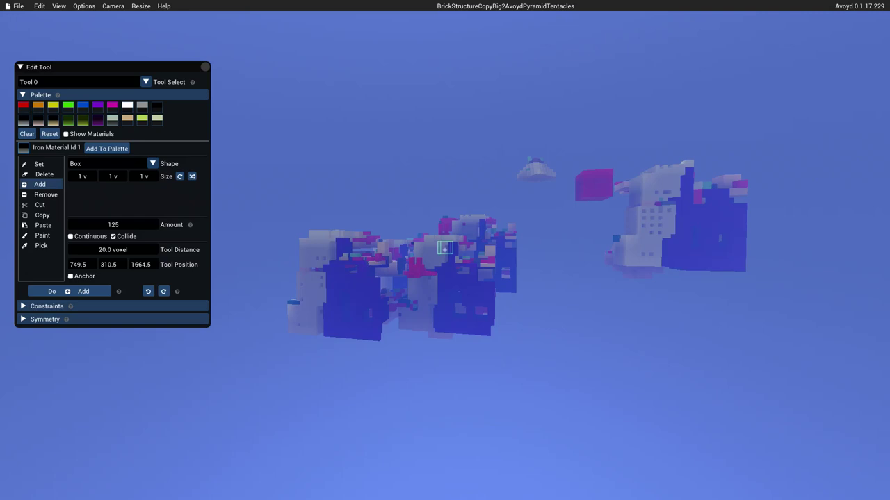
pyautogui.press('d')
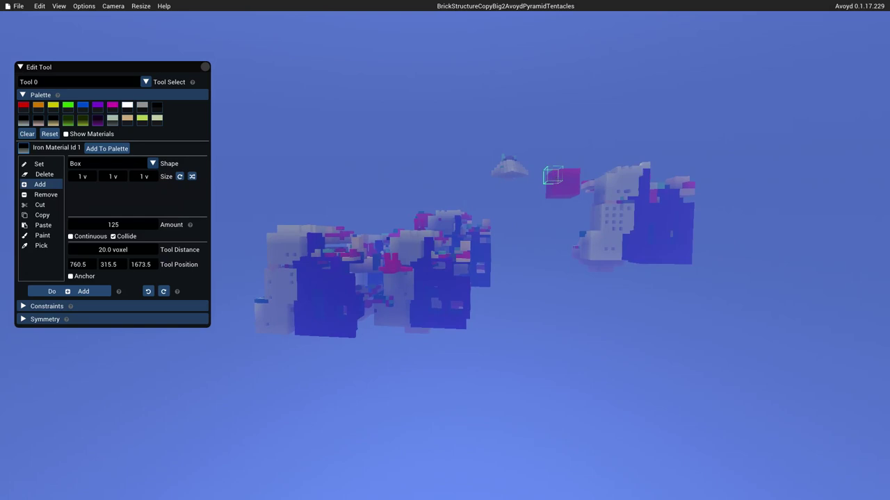
pyautogui.rightClick(555, 178)
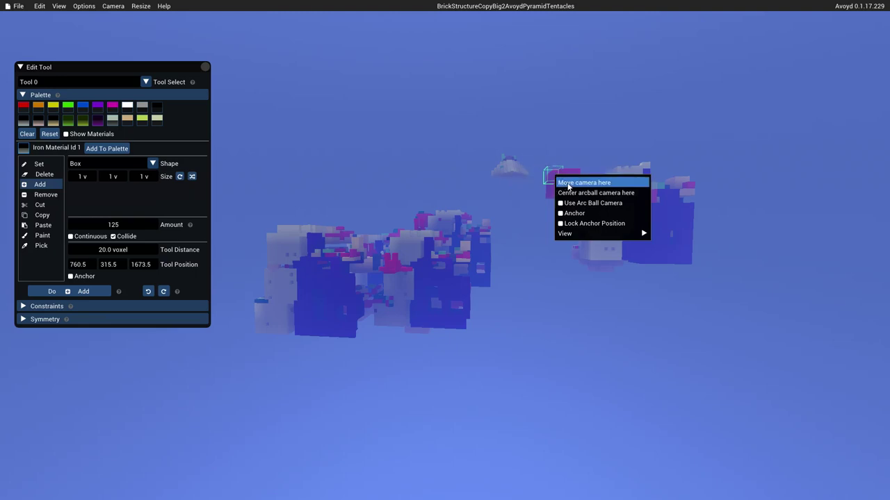
pyautogui.click(568, 184)
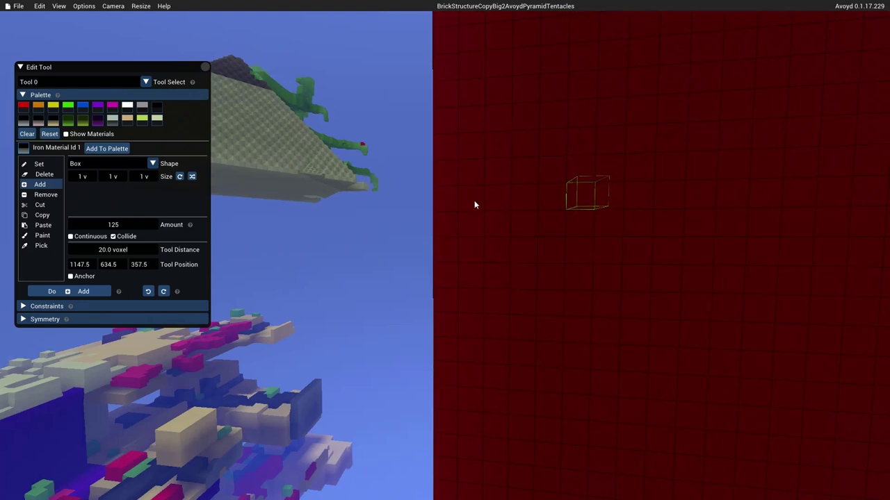
pyautogui.rightClick(259, 110)
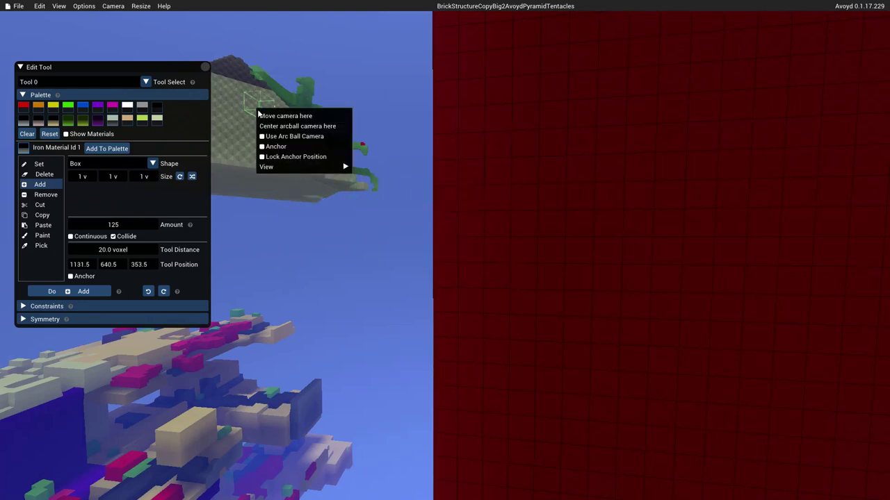
pyautogui.click(263, 114)
# Fly around the red AVOYD cube and the tentacled pyramid to examine the surrounding brick structures
pyautogui.moveTo(263, 132); pyautogui.dragTo(755, 215, button='right')
pyautogui.press('a')
pyautogui.moveTo(449, 253); pyautogui.dragTo(506, 265, button='right')
pyautogui.press('w')
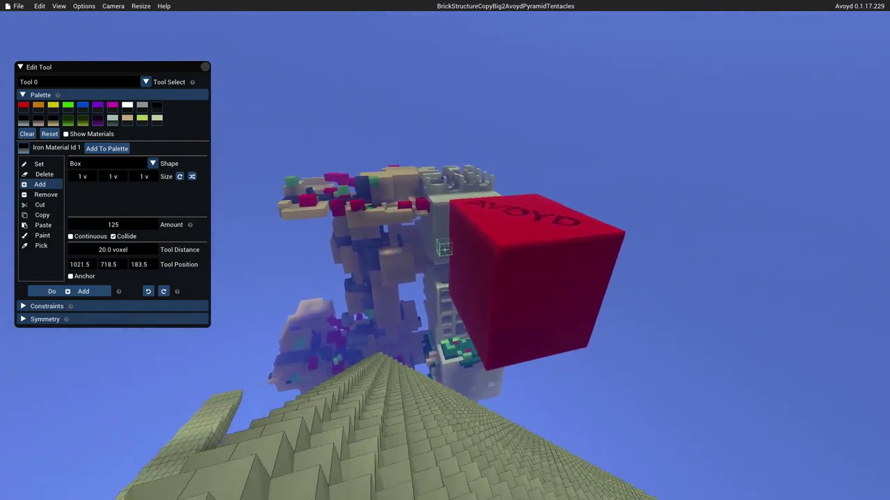
pyautogui.press('s')
pyautogui.press('a')
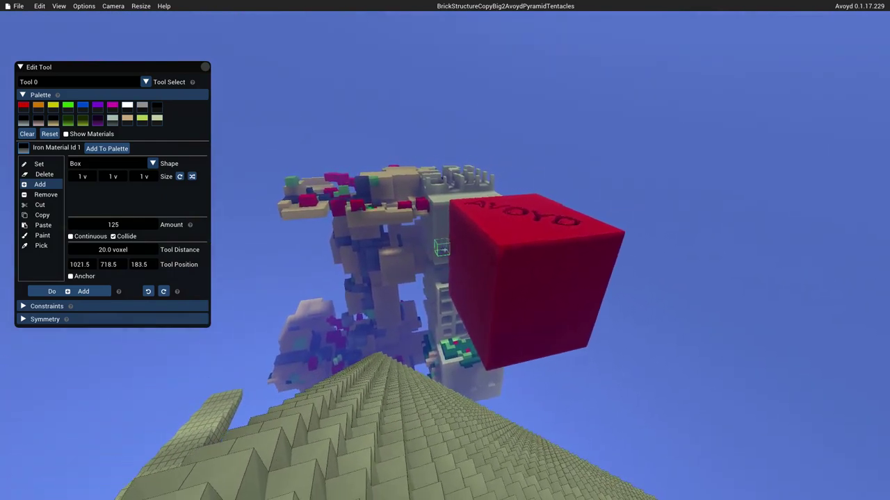
pyautogui.press('d')
pyautogui.press('a')
pyautogui.press('a')
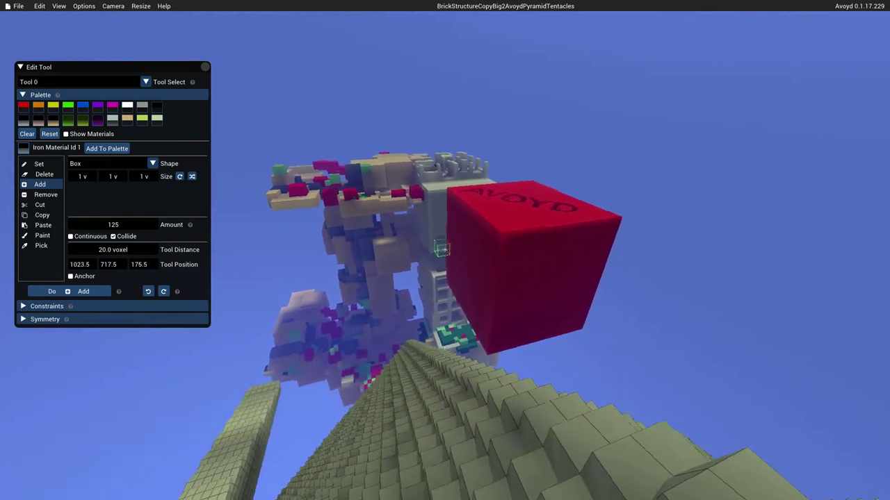
pyautogui.press('a')
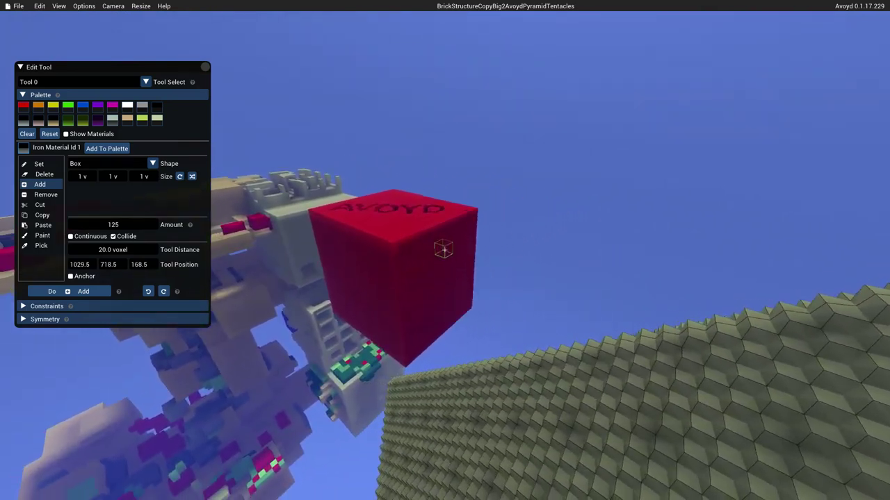
pyautogui.press('space')
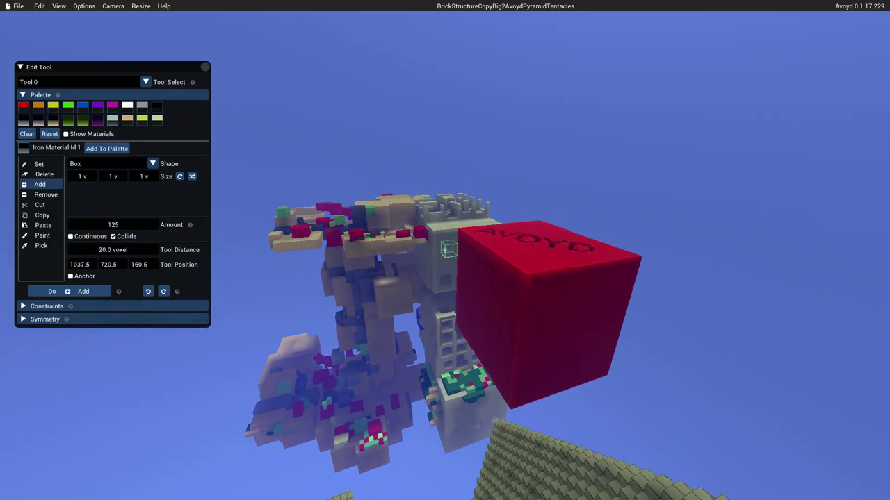
pyautogui.press('e')
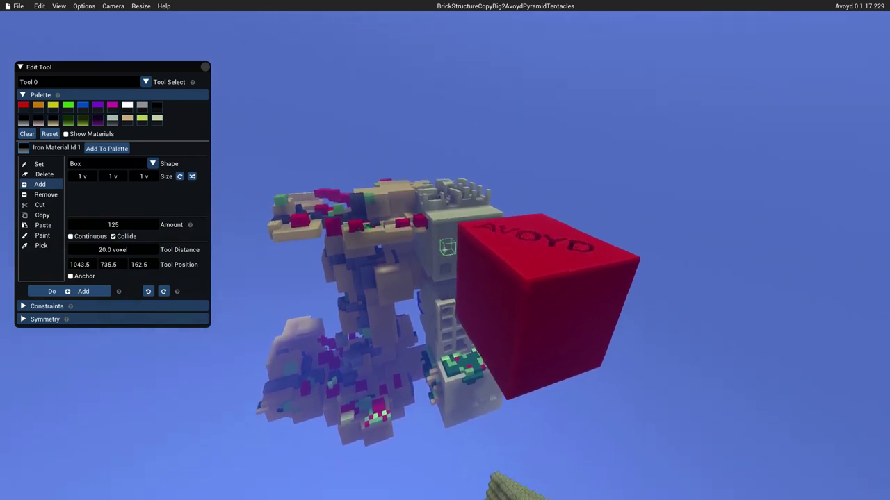
pyautogui.press('w')
pyautogui.press('s')
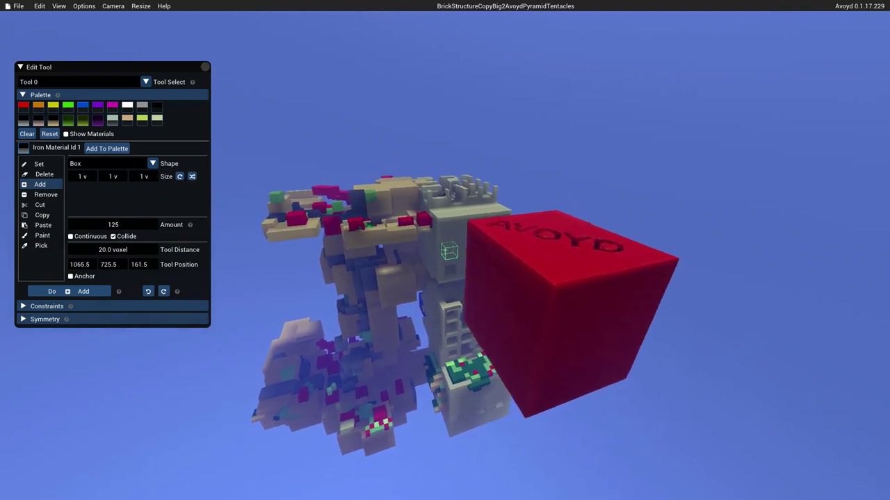
pyautogui.press('w')
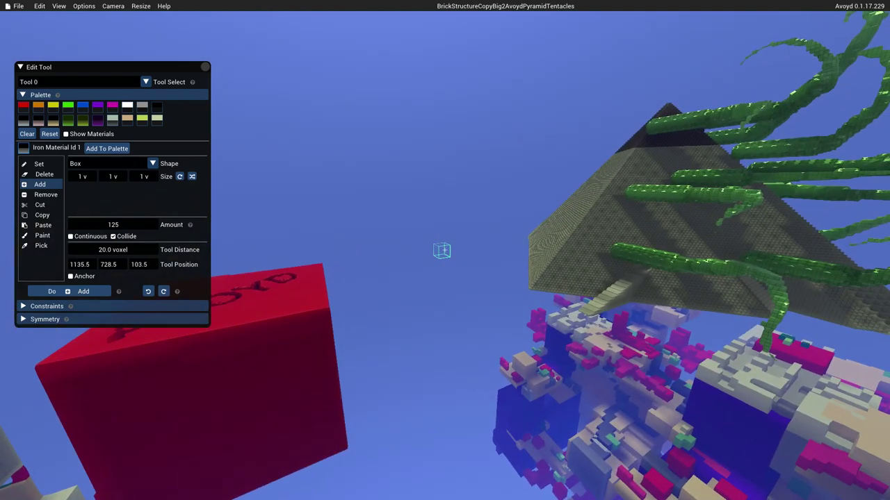
pyautogui.moveTo(441, 246)
pyautogui.mouseDown(button='right')
pyautogui.moveTo(449, 248)
pyautogui.moveTo(438, 256)
pyautogui.mouseUp(button='right')
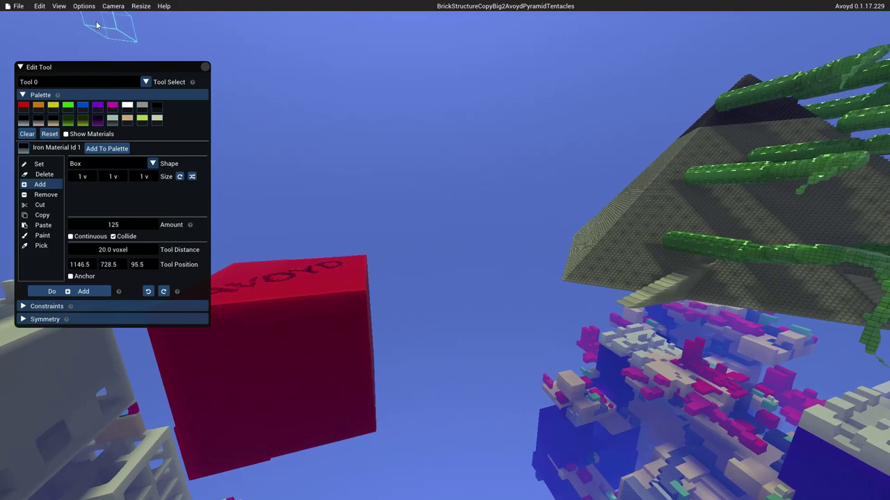
pyautogui.moveTo(314, 95); pyautogui.dragTo(445, 257, button='right')
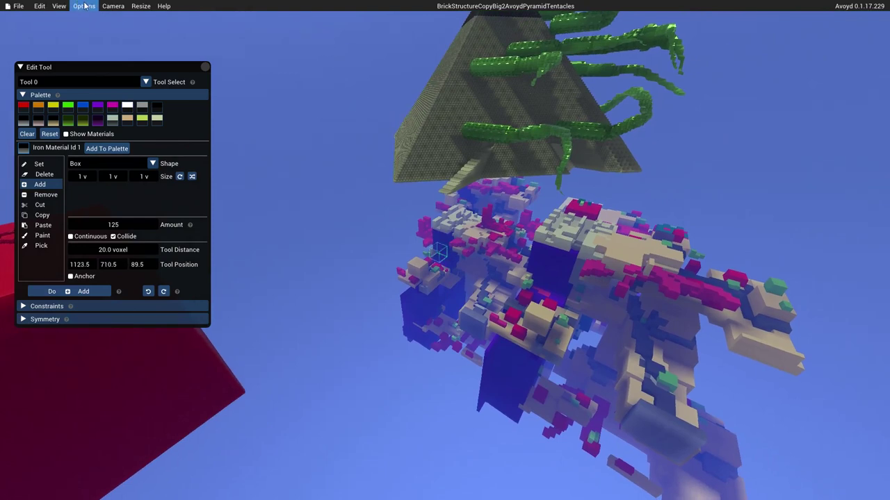
# Set the camera's field of view to 90 degrees
pyautogui.click(110, 7)
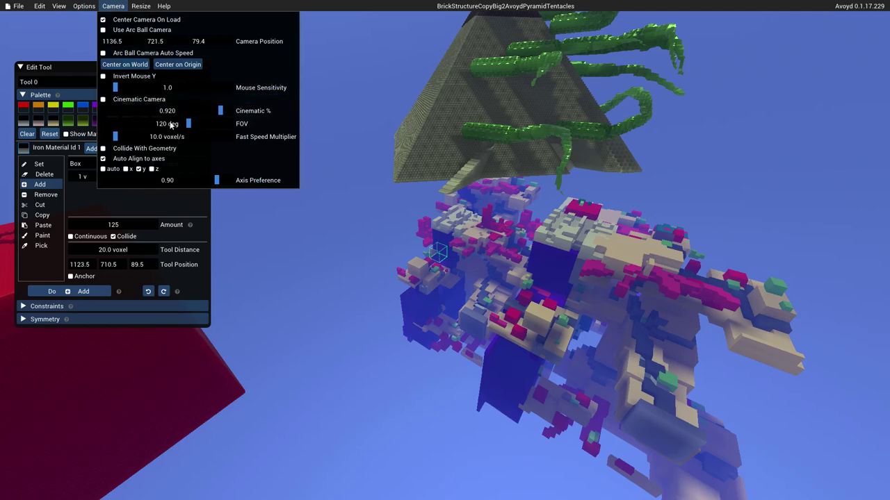
pyautogui.moveTo(188, 123); pyautogui.dragTo(167, 128)
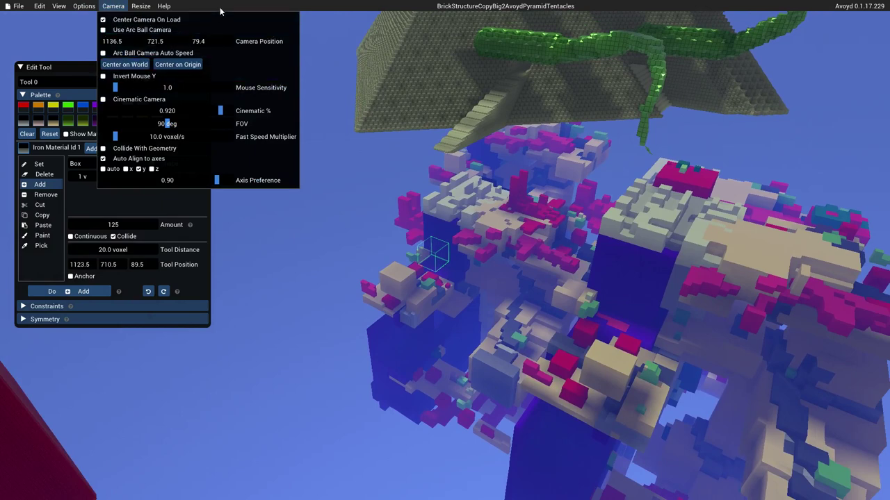
pyautogui.click(121, 8)
pyautogui.moveTo(283, 86); pyautogui.dragTo(445, 90, button='right')
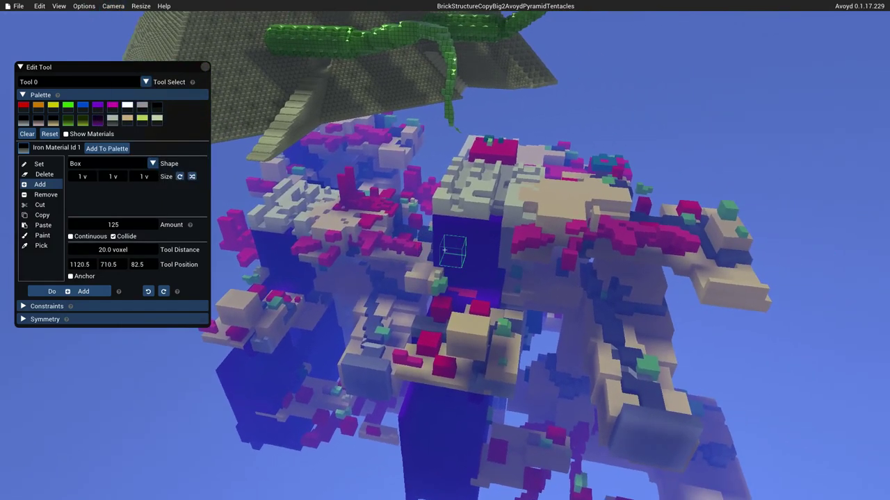
# Raise the LOD Change Distance to 113 voxels for more detail on distant structures
pyautogui.click(58, 7)
pyautogui.moveTo(78, 8)
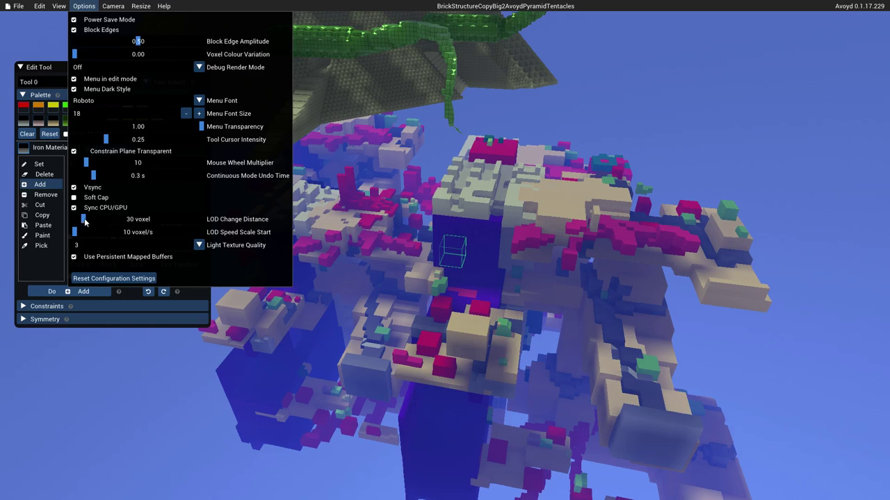
pyautogui.moveTo(85, 222); pyautogui.dragTo(120, 225)
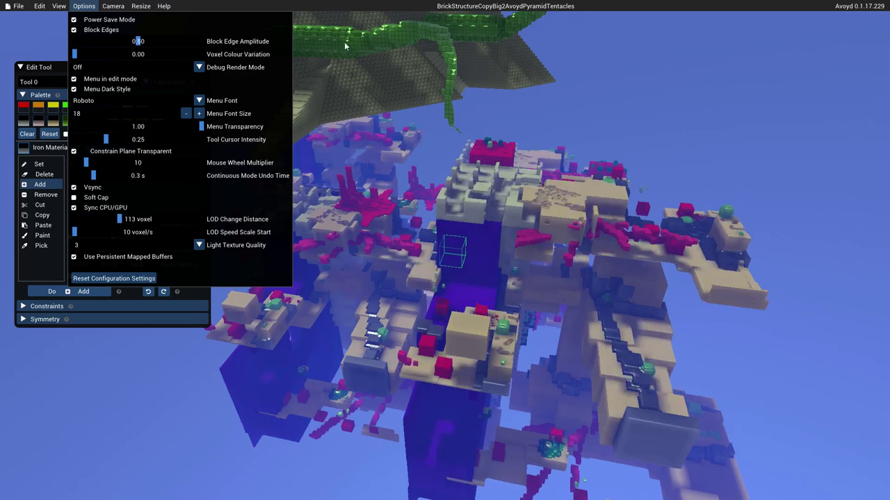
pyautogui.click(342, 7)
pyautogui.rightClick(338, 67)
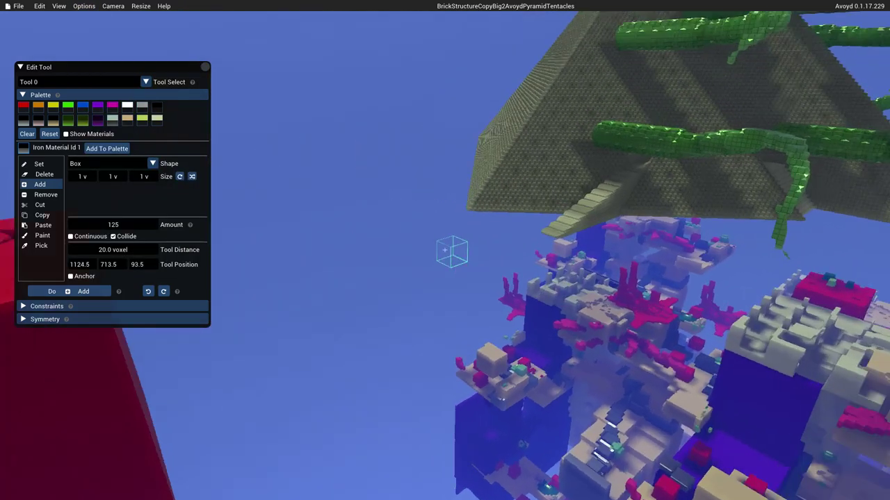
# Bring the camera close to the AVOYD lettering on the red cube and show the Materials window
pyautogui.press('w')
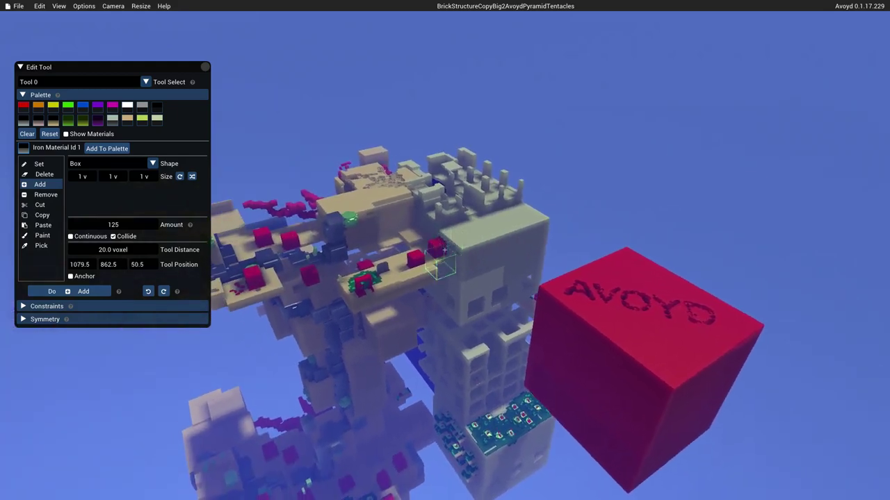
pyautogui.press('w')
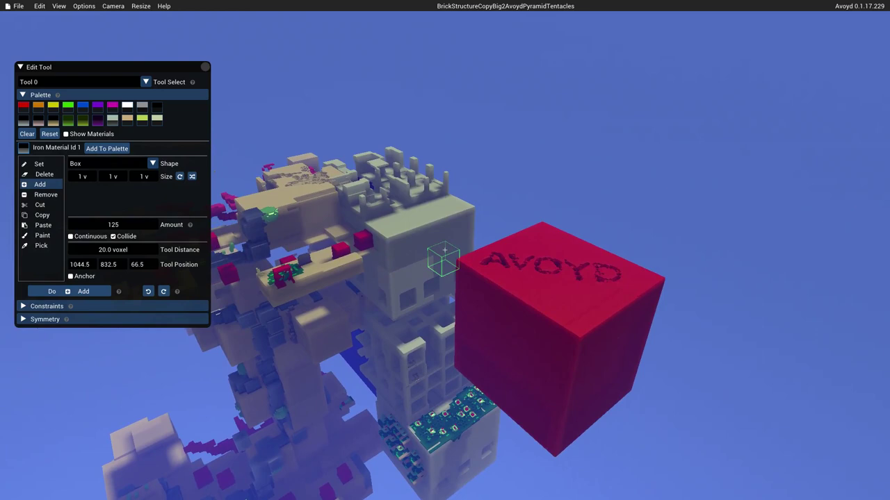
pyautogui.press('w')
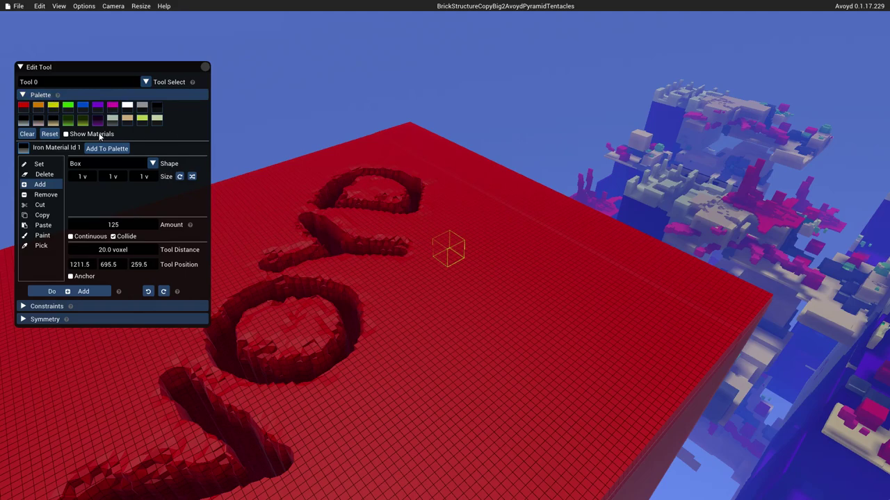
pyautogui.click(66, 134)
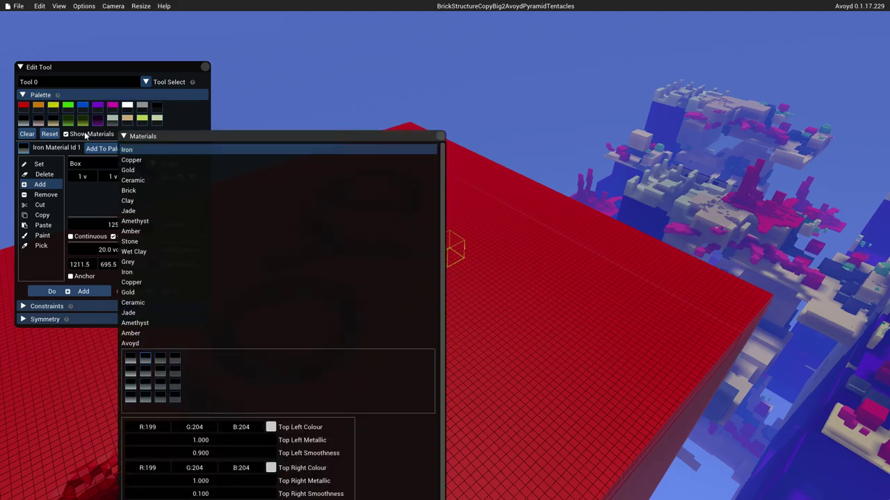
# Move the Materials window clear of the Edit Tool to view the material list and settings, and close it
pyautogui.click(87, 135)
pyautogui.click(88, 134)
pyautogui.moveTo(200, 140); pyautogui.dragTo(541, 55)
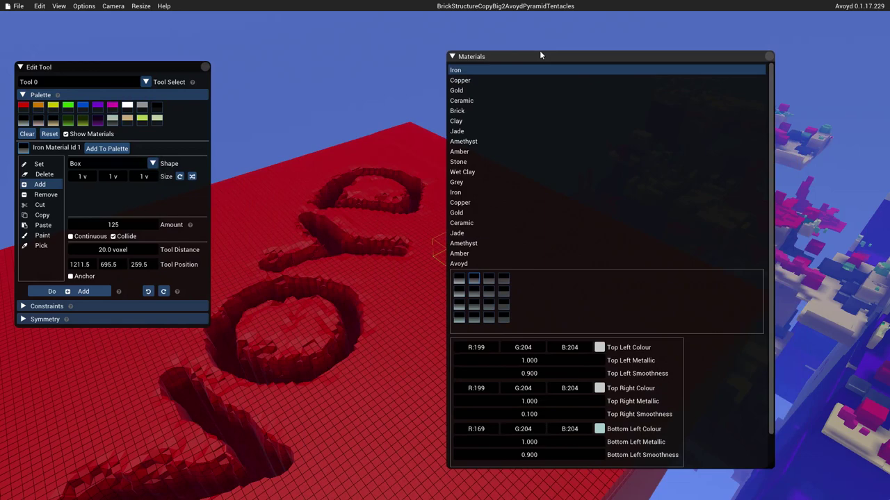
pyautogui.click(768, 57)
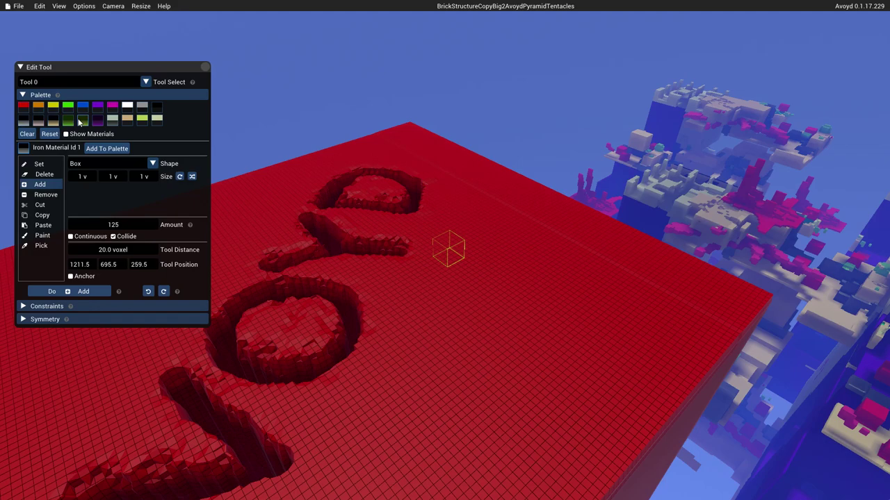
# Select the bright green Clay material and bring the camera close to the flat red surface beside the AVOYD lettering
pyautogui.click(69, 107)
pyautogui.moveTo(443, 193); pyautogui.dragTo(445, 251, button='right')
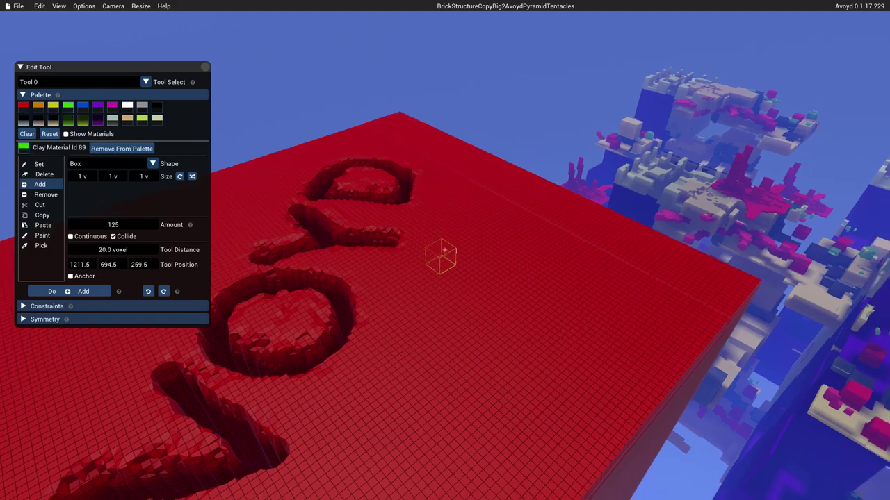
pyautogui.press('w')
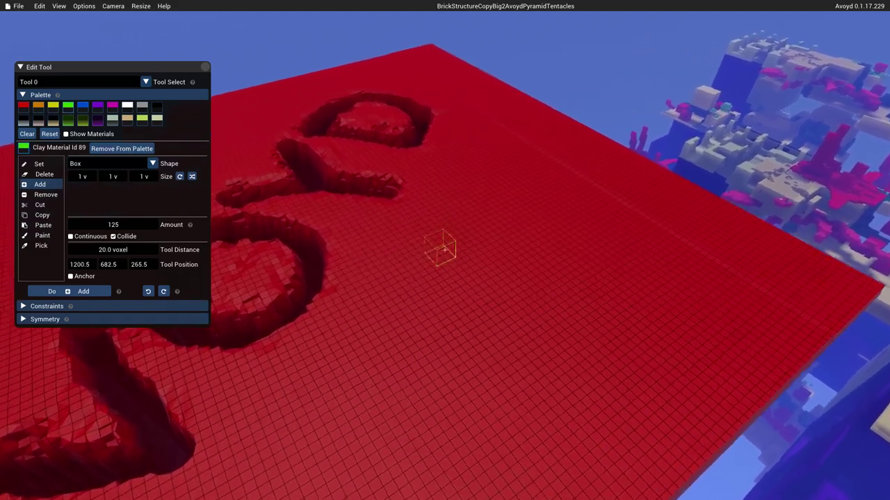
pyautogui.press('w')
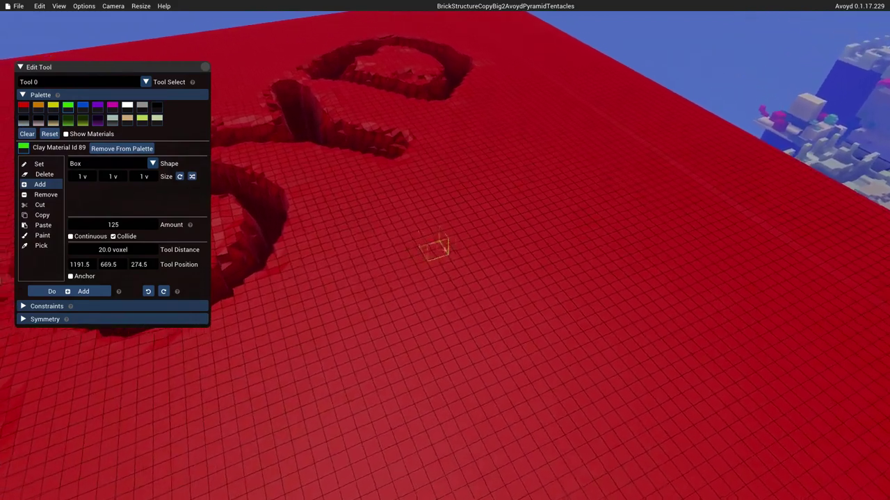
pyautogui.press('w')
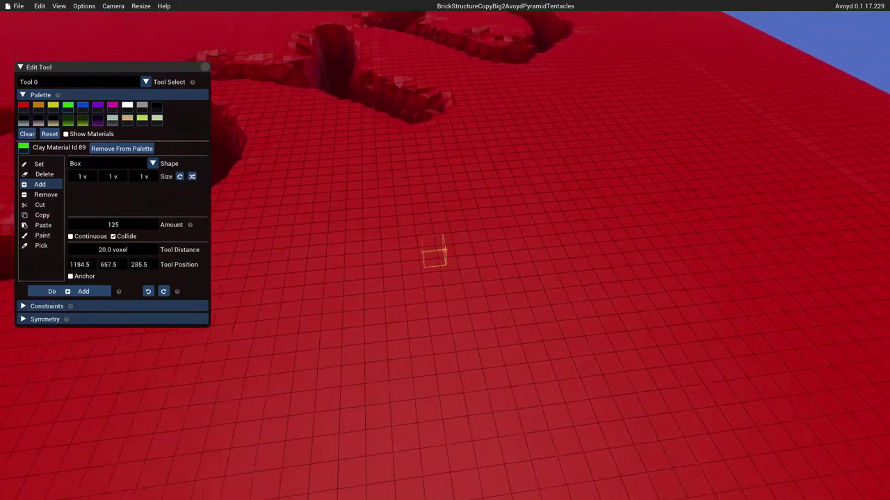
pyautogui.press('w')
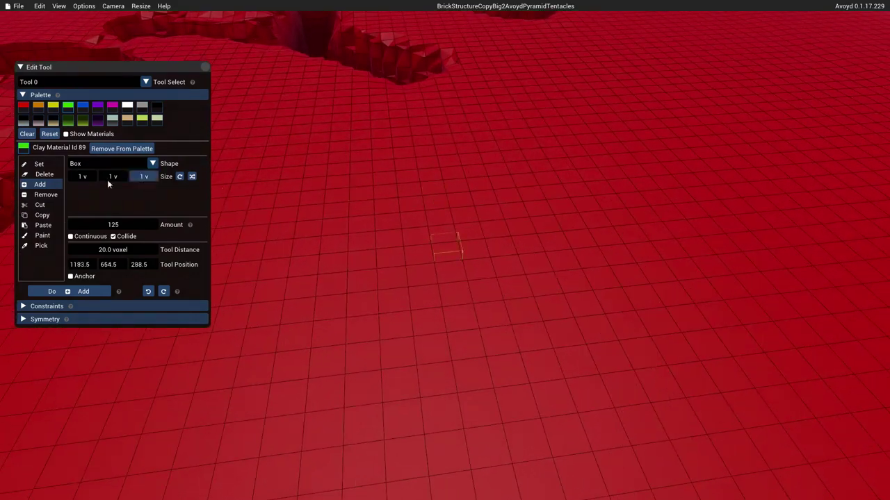
# Place a single green voxel on the red surface using the Set operation with the Cube shape
pyautogui.click(40, 165)
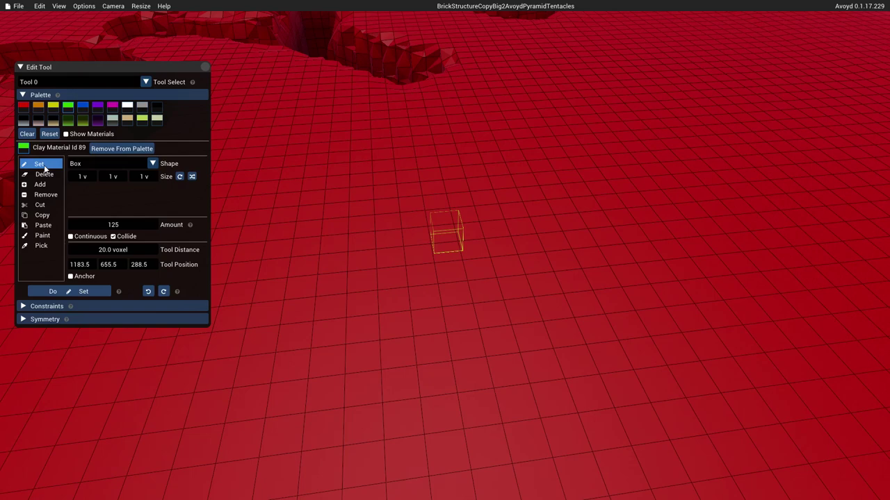
pyautogui.click(77, 165)
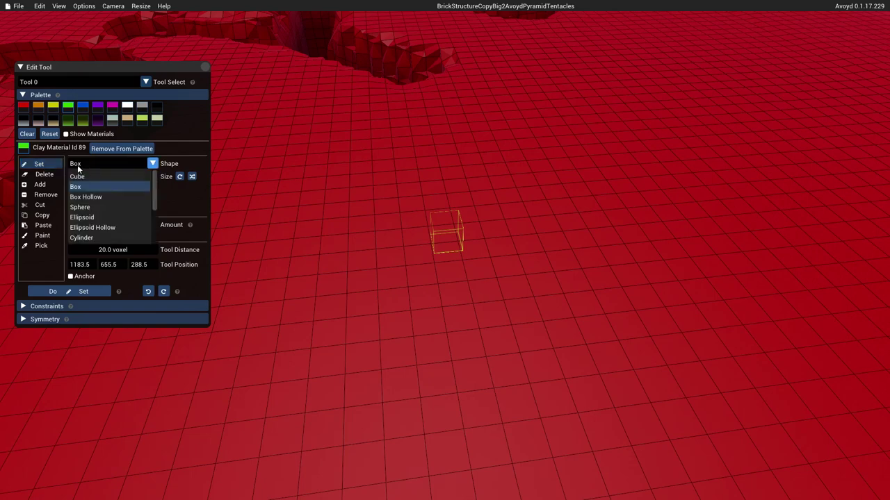
pyautogui.click(77, 165)
pyautogui.click(77, 165)
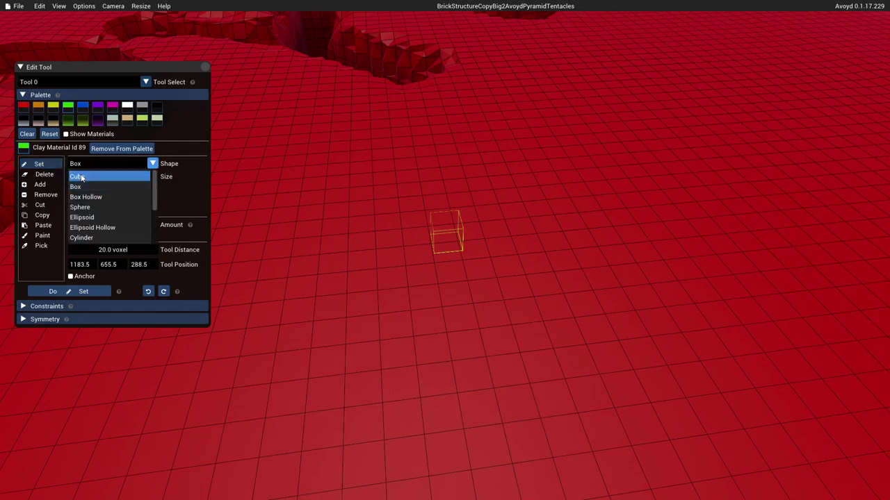
pyautogui.click(78, 177)
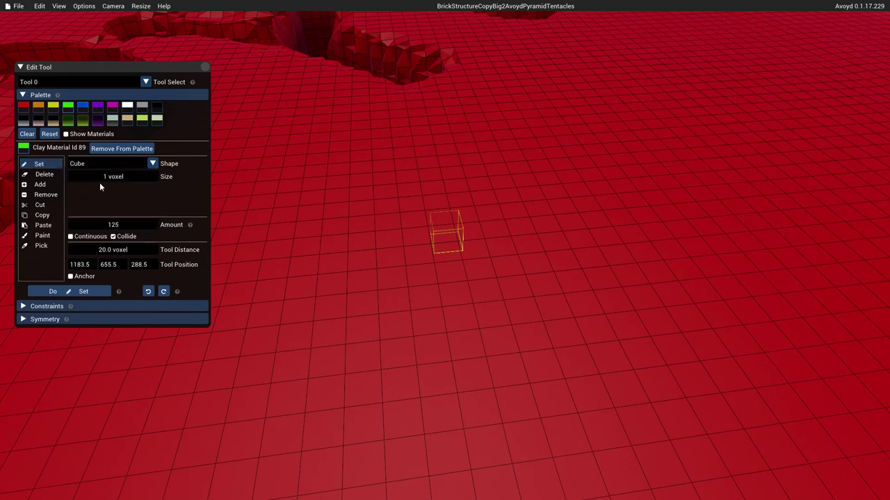
pyautogui.click(464, 250)
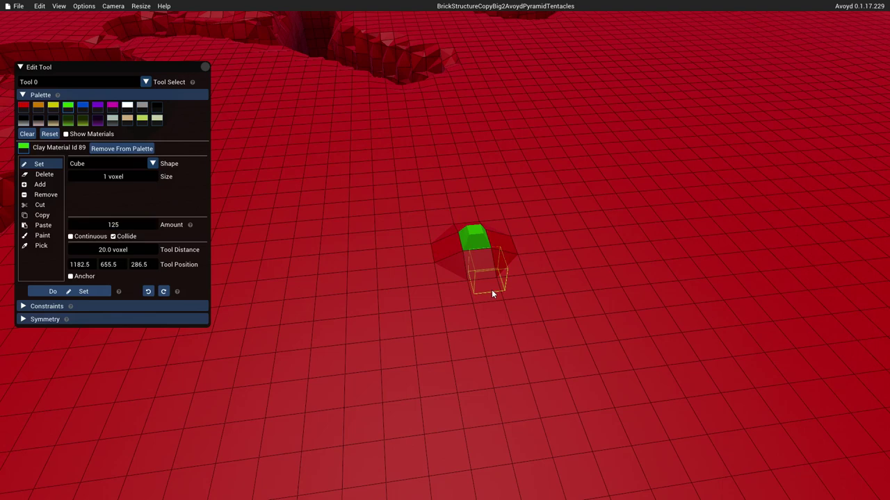
# Set the Amount to 255 and place a second green voxel a few cells to the left of the first
pyautogui.doubleClick(107, 227)
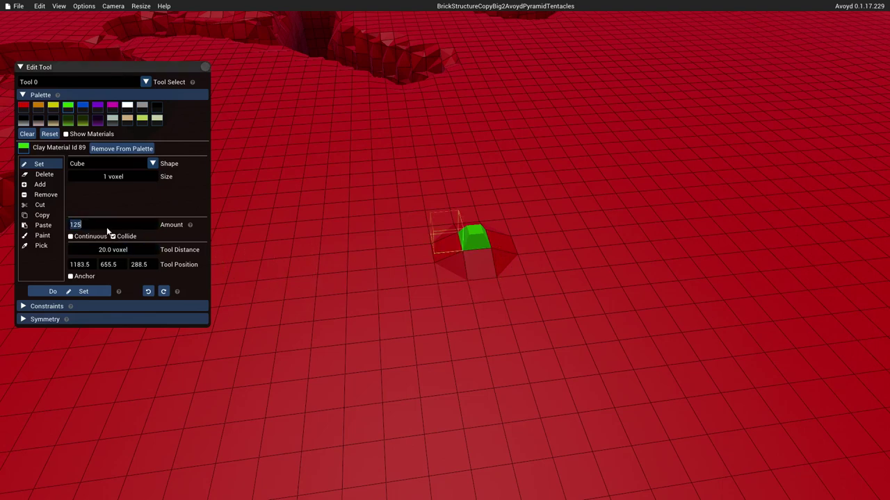
pyautogui.write('255')
pyautogui.press('Return')
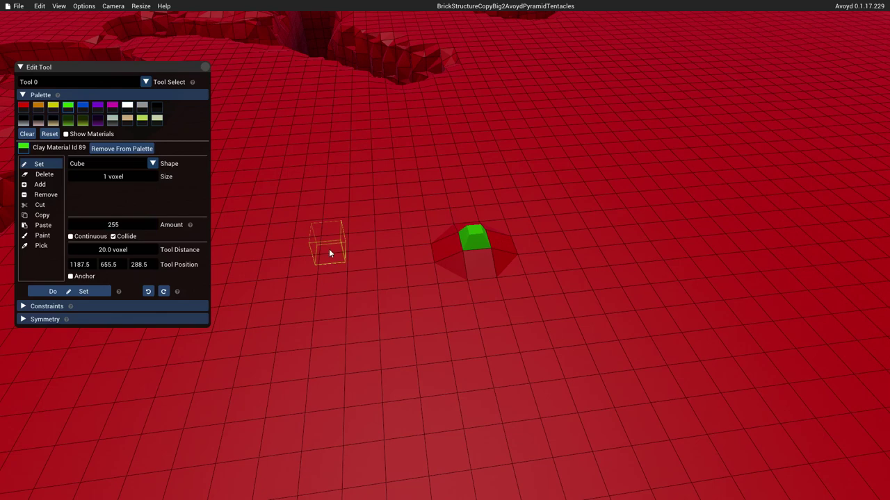
pyautogui.click(329, 249)
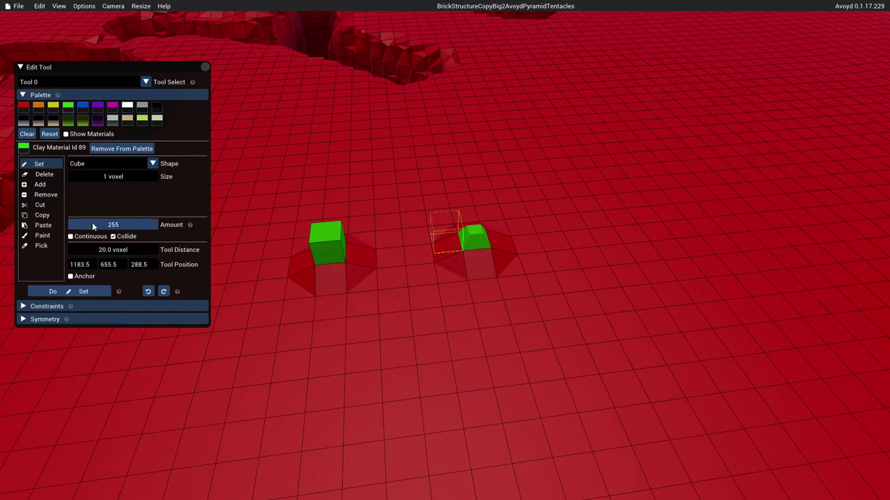
# Switch to the Add operation with an Amount of 25 and build up a green voxel in front of the first one
pyautogui.click(38, 185)
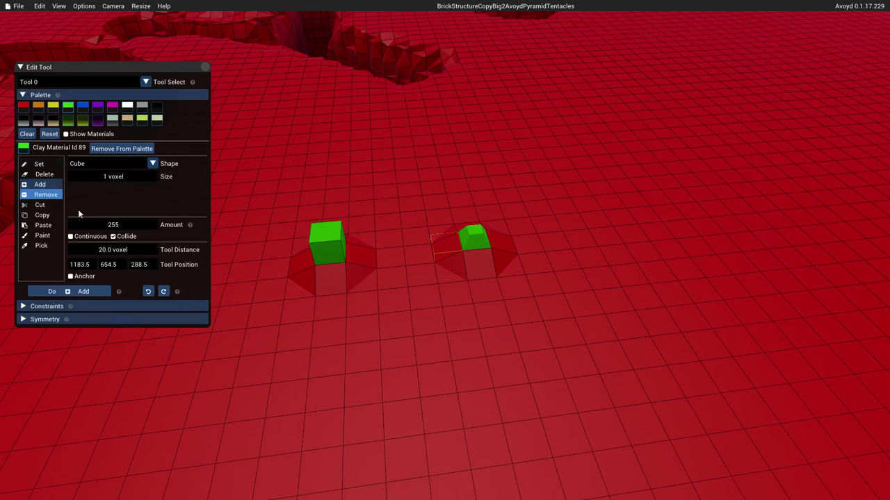
pyautogui.doubleClick(97, 224)
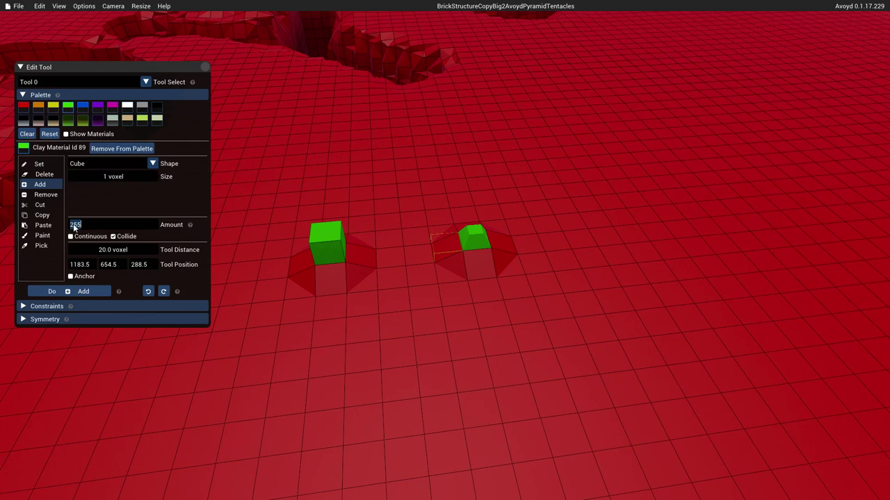
pyautogui.press('Return')
pyautogui.click(494, 308)
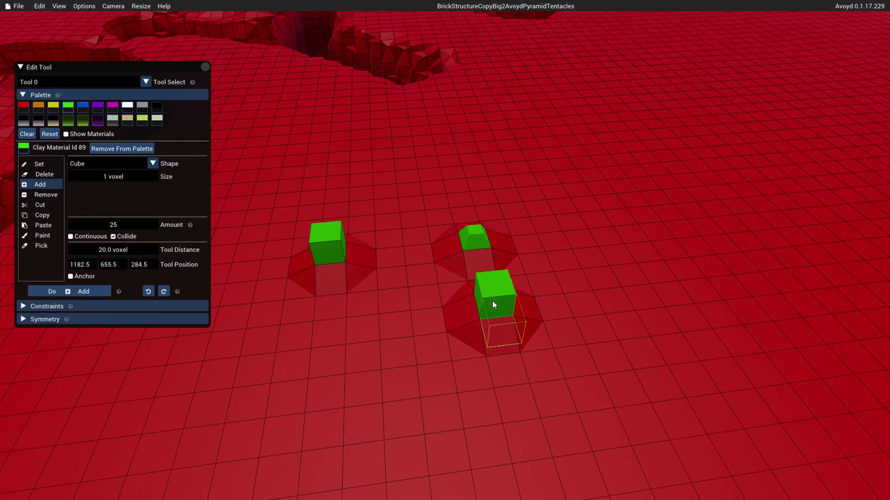
# Enable Continuous editing and add a connected run of green voxels rising from the newest cube
pyautogui.click(72, 237)
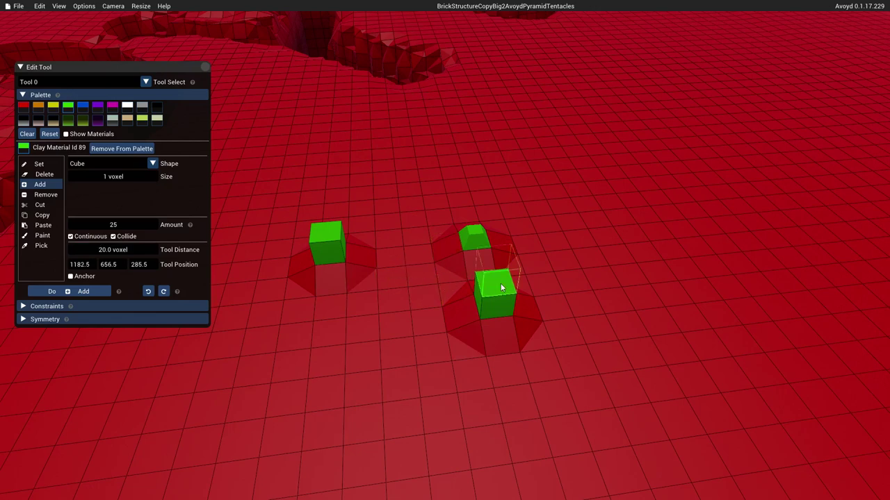
pyautogui.moveTo(500, 283); pyautogui.dragTo(478, 294)
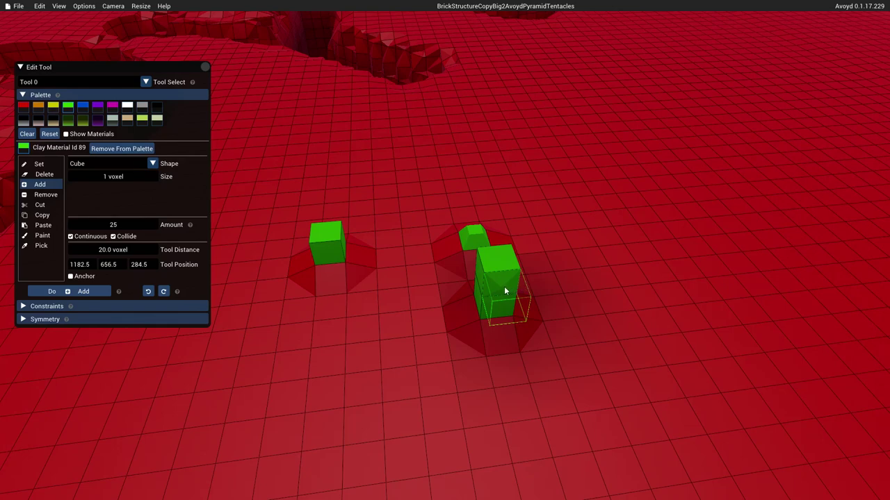
pyautogui.moveTo(504, 287); pyautogui.dragTo(504, 290)
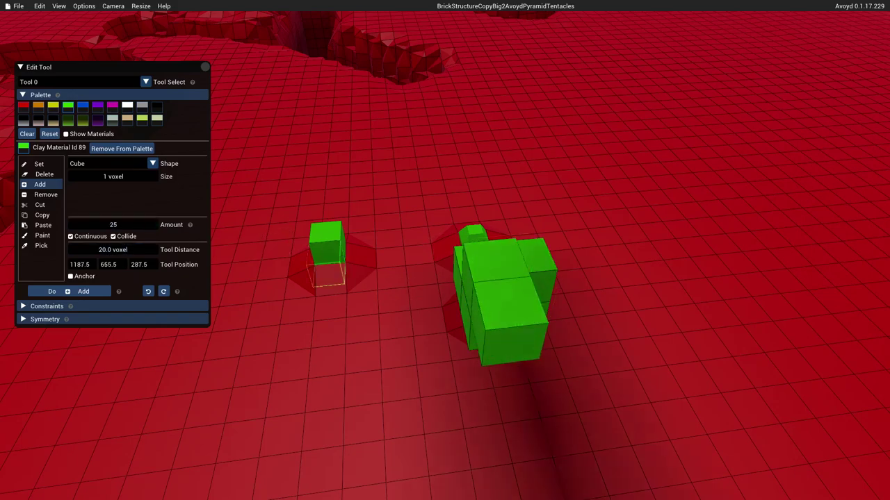
# Paint an irregular green strip across the red surface in front of the cubes with the Paint operation
pyautogui.moveTo(324, 251); pyautogui.dragTo(445, 250, button='right')
pyautogui.press('s')
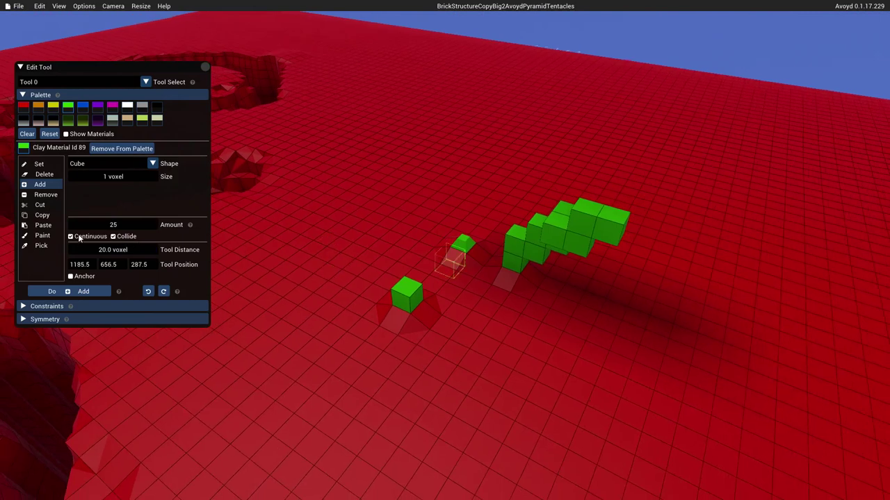
pyautogui.click(39, 237)
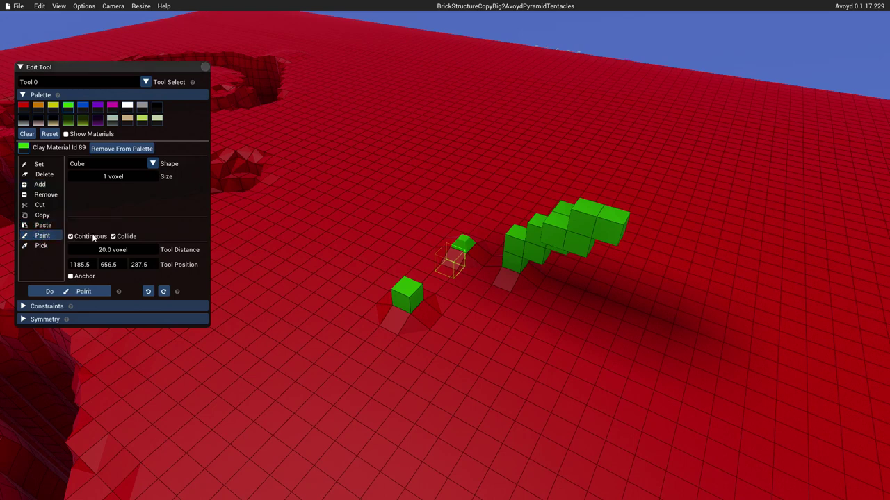
pyautogui.moveTo(318, 393)
pyautogui.mouseDown()
pyautogui.moveTo(588, 375)
pyautogui.moveTo(622, 340)
pyautogui.moveTo(704, 367)
pyautogui.moveTo(646, 338)
pyautogui.moveTo(326, 366)
pyautogui.moveTo(322, 355)
pyautogui.mouseUp()
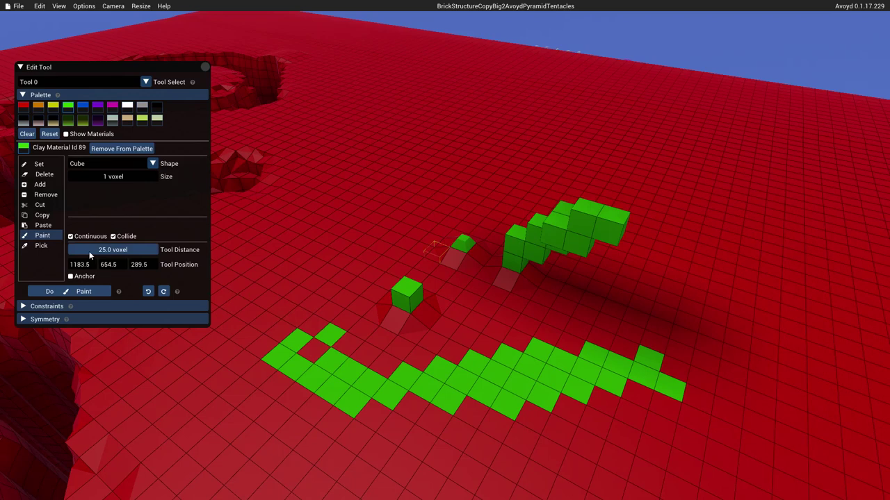
# Try a Tool Distance of 173 voxels while looking across the red surface, and reduce it to 28 voxels
pyautogui.moveTo(82, 248); pyautogui.dragTo(155, 249)
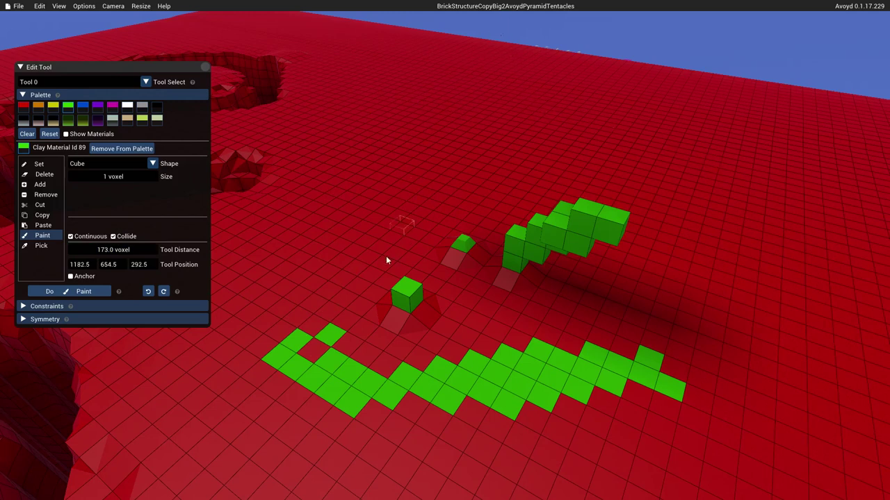
pyautogui.moveTo(329, 266); pyautogui.dragTo(380, 198, button='right')
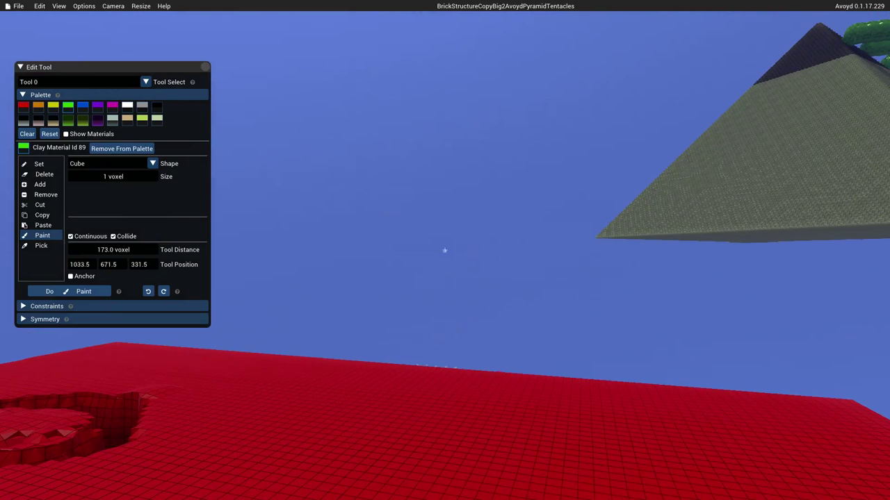
pyautogui.moveTo(477, 317); pyautogui.dragTo(387, 341, button='right')
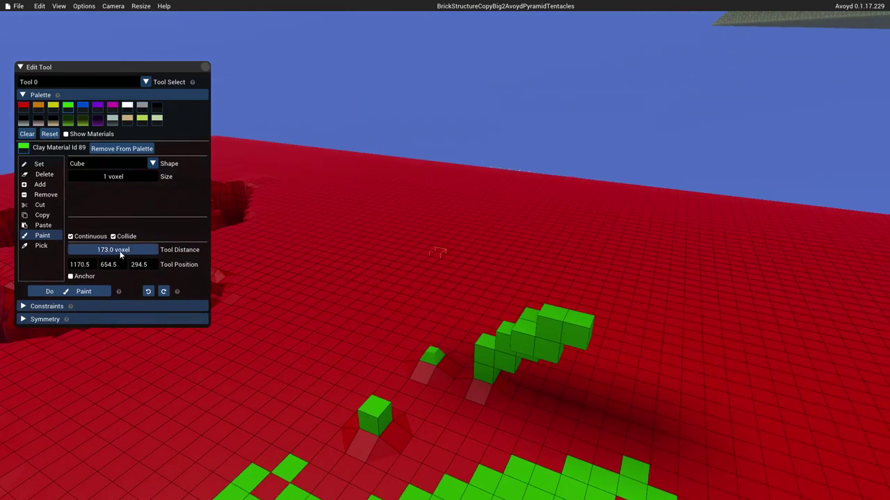
pyautogui.moveTo(102, 251); pyautogui.dragTo(135, 253)
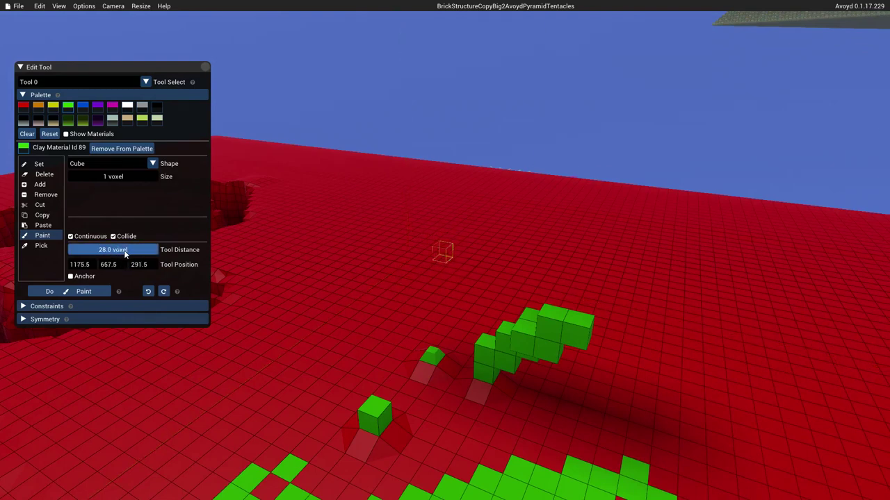
# Adjust the Tool Distance to 34 voxels and paint two separate single voxels green on the red surface behind the small cube
pyautogui.moveTo(440, 254); pyautogui.dragTo(441, 243, button='right')
pyautogui.scroll(-4, 439, 243)
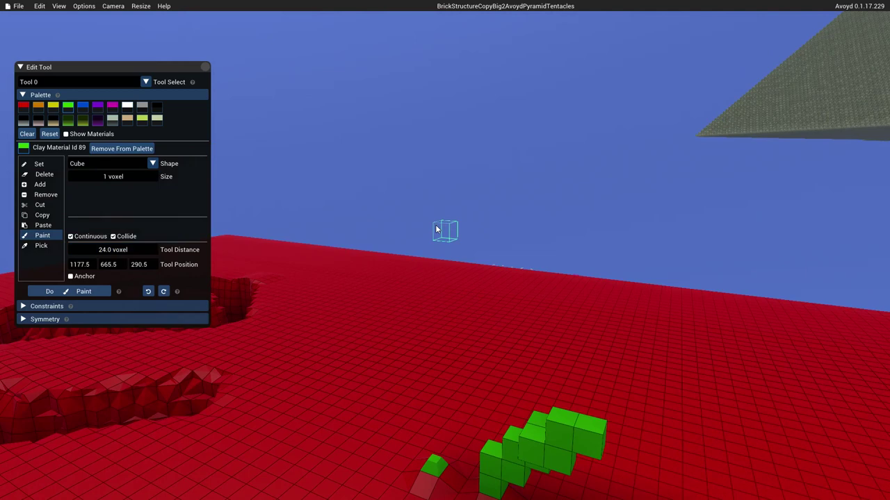
pyautogui.scroll(-5, 436, 230)
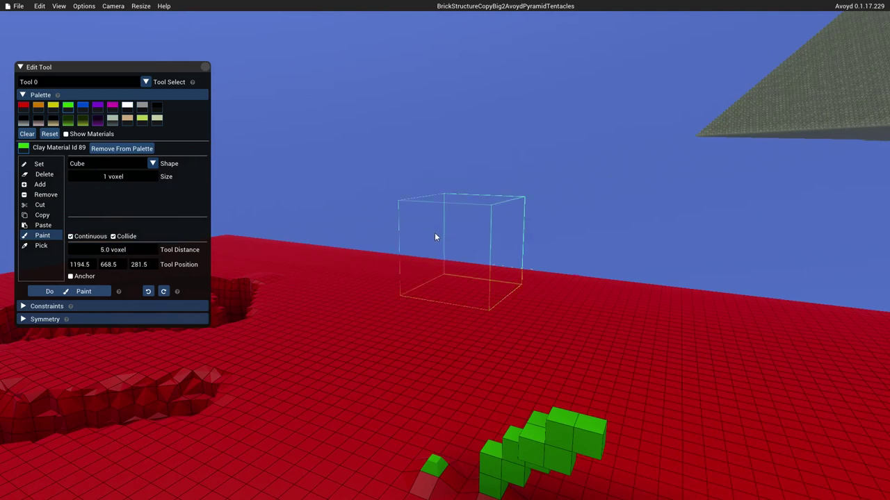
pyautogui.scroll(-1, 435, 236)
pyautogui.scroll(5, 435, 234)
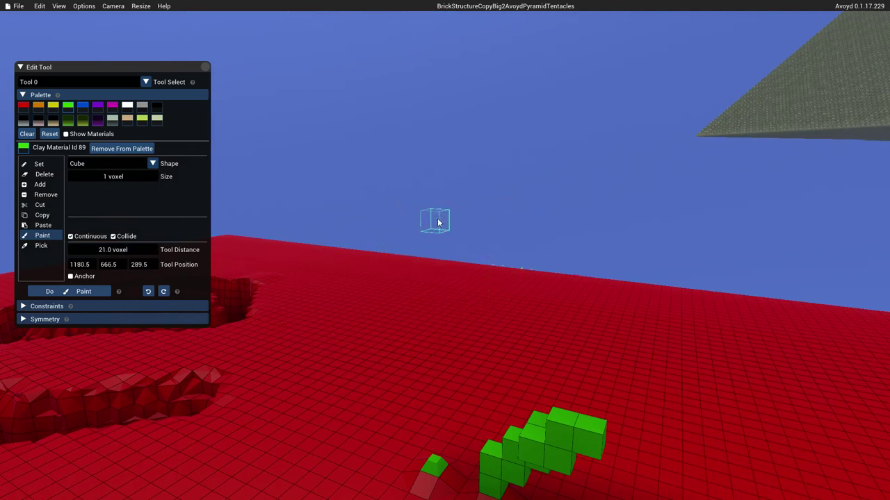
pyautogui.scroll(6, 437, 223)
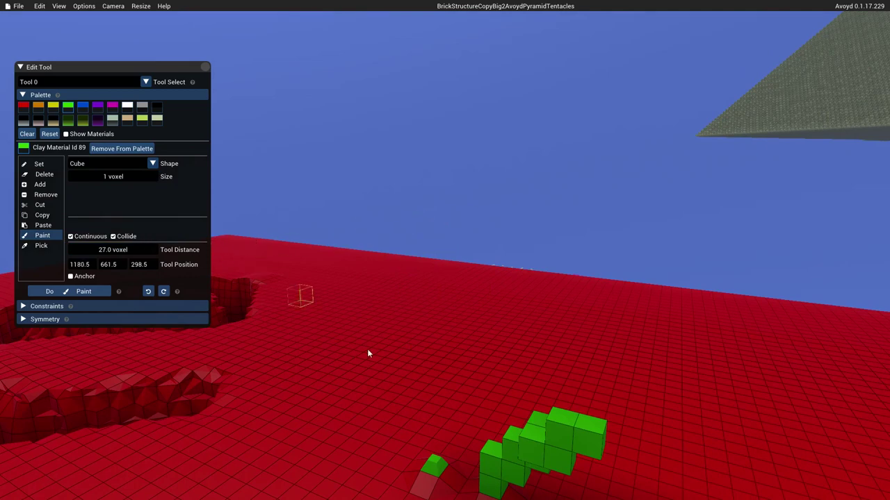
pyautogui.click(388, 442)
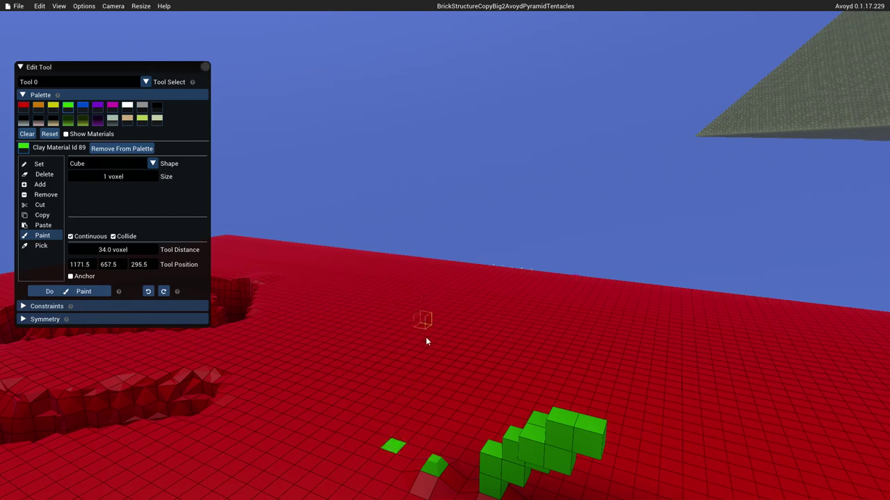
pyautogui.click(417, 364)
# Draw a floating trail of green voxels in the air with the Set operation and view it from the side
pyautogui.click(44, 164)
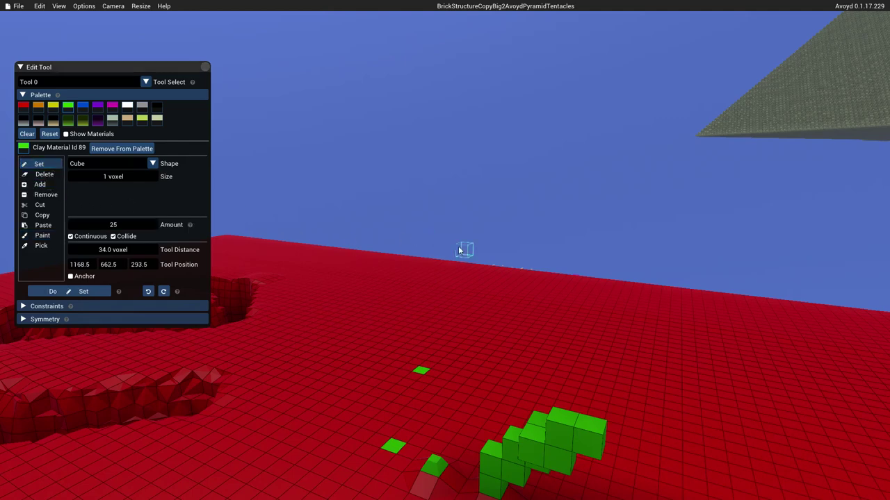
pyautogui.moveTo(463, 248)
pyautogui.mouseDown()
pyautogui.moveTo(424, 205)
pyautogui.moveTo(452, 199)
pyautogui.moveTo(417, 223)
pyautogui.moveTo(494, 215)
pyautogui.moveTo(415, 206)
pyautogui.moveTo(396, 167)
pyautogui.mouseUp()
pyautogui.moveTo(396, 166); pyautogui.dragTo(354, 153, button='right')
pyautogui.press('d')
pyautogui.press('s')
pyautogui.moveTo(445, 251); pyautogui.dragTo(313, 271, button='right')
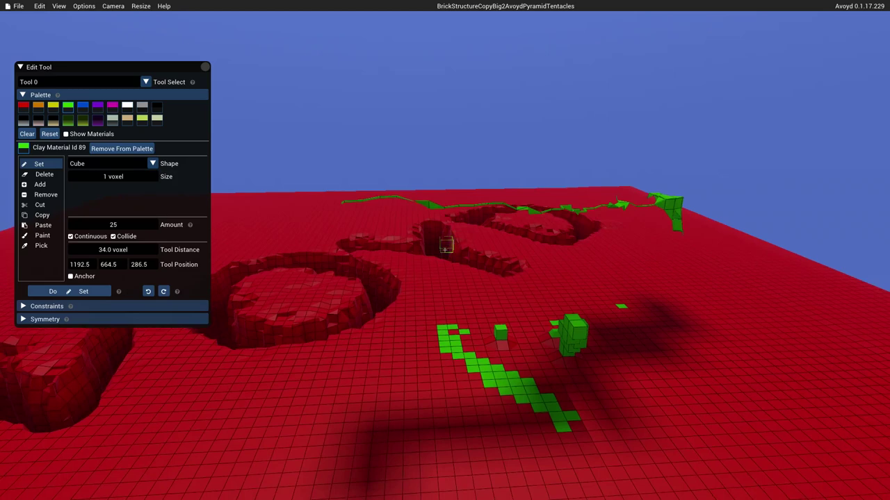
# Change the Set operation's shape to Box and size it 13 × 1 × 46 voxels
pyautogui.press('s')
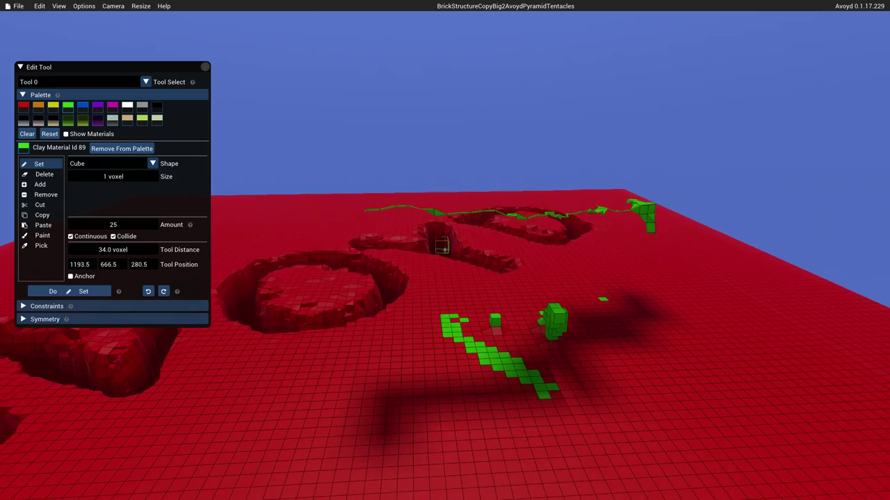
pyautogui.click(152, 163)
pyautogui.click(129, 187)
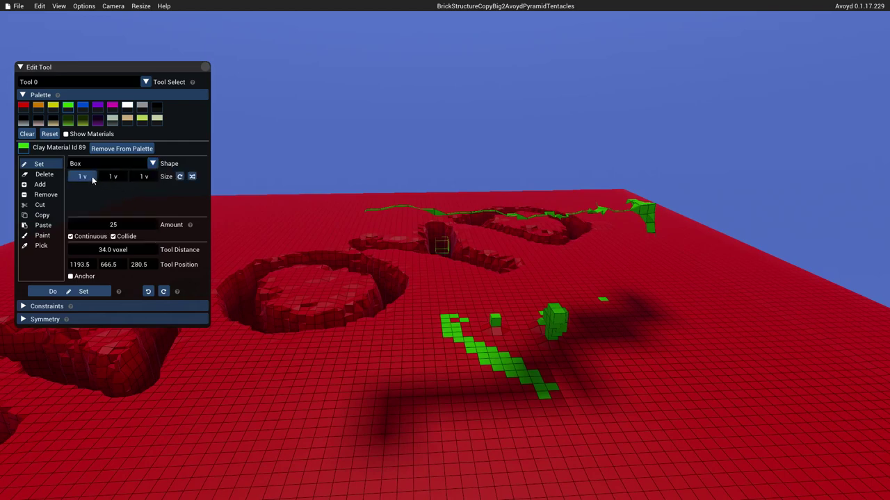
pyautogui.moveTo(93, 178); pyautogui.dragTo(172, 196)
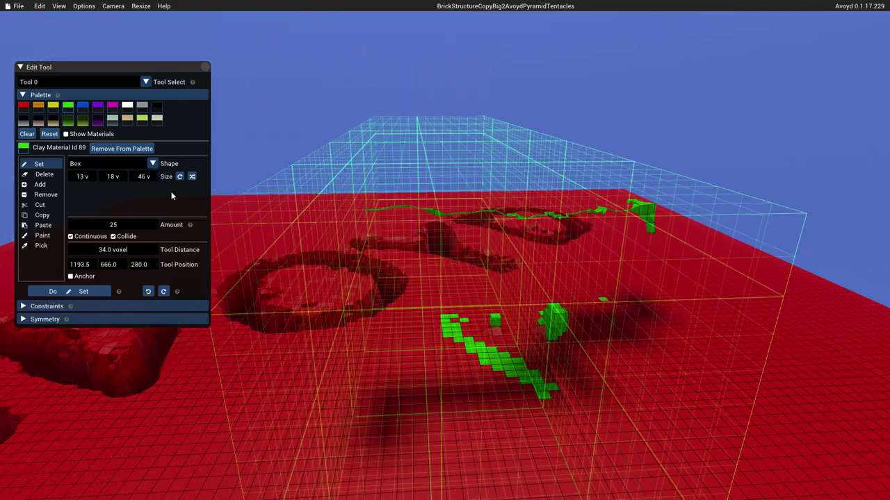
pyautogui.moveTo(119, 178); pyautogui.dragTo(111, 179)
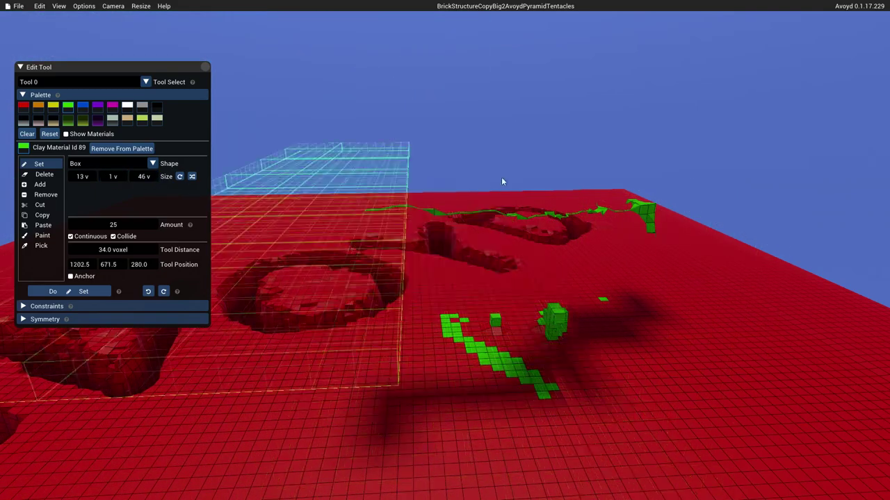
# Place a broad green slab floating above the red surface with the box shape and view it from its end
pyautogui.click(619, 183)
pyautogui.moveTo(532, 218); pyautogui.dragTo(591, 261, button='right')
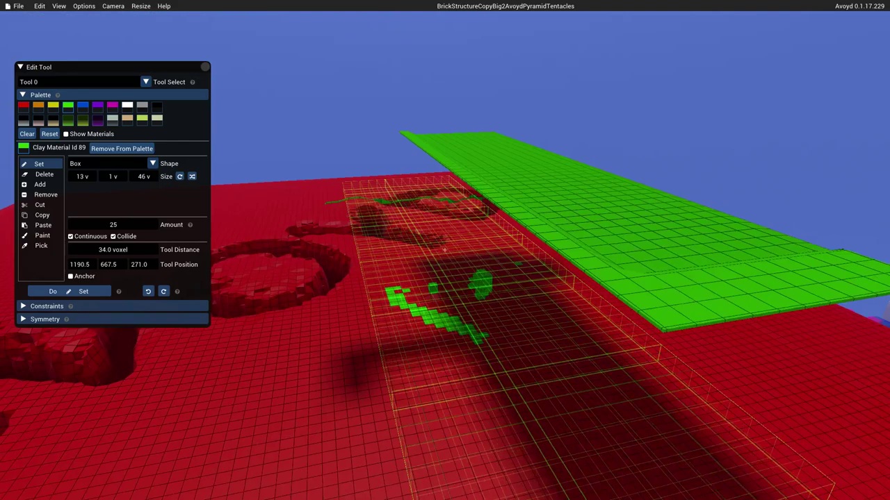
pyautogui.moveTo(445, 251); pyautogui.dragTo(240, 251, button='right')
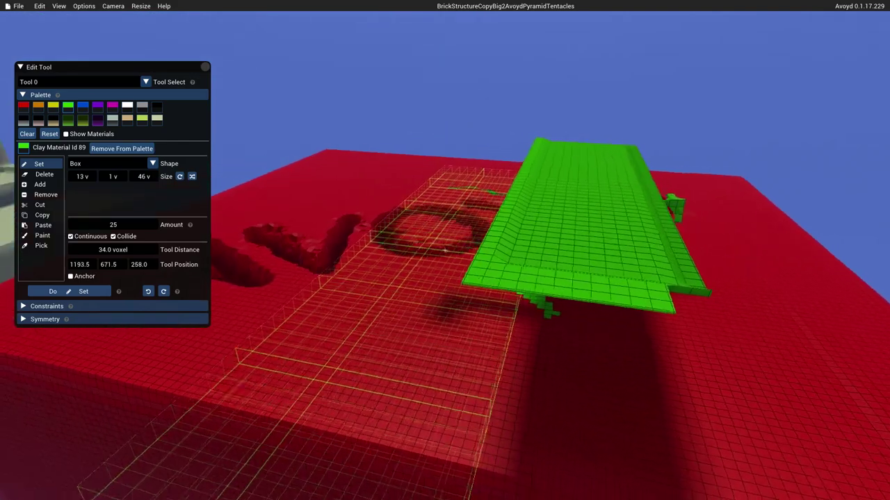
pyautogui.moveTo(688, 250); pyautogui.dragTo(716, 257, button='right')
# Turn off Continuous and set the Amount to 255
pyautogui.click(97, 238)
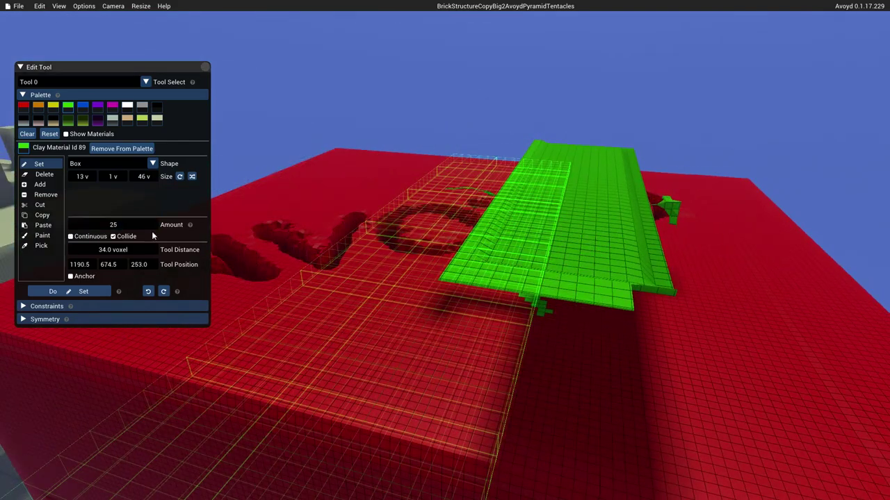
pyautogui.moveTo(599, 227); pyautogui.dragTo(498, 156, button='right')
pyautogui.doubleClick(120, 228)
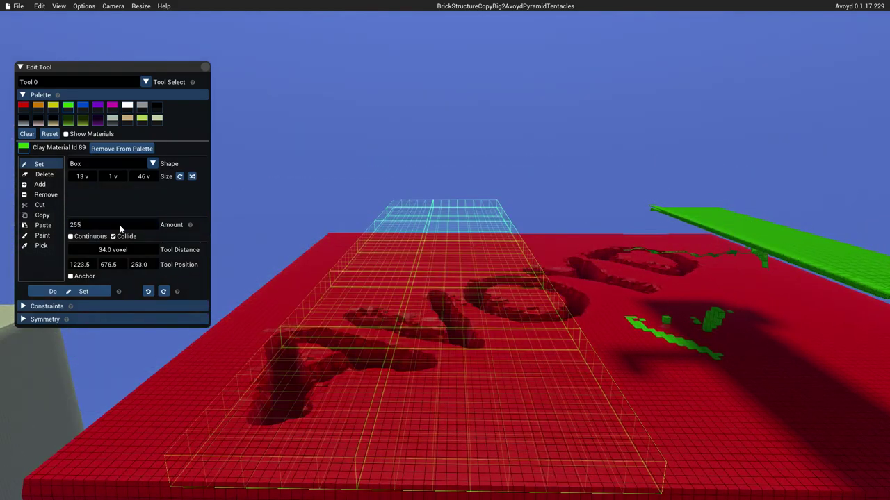
pyautogui.press('Return')
# Choose Grey Material Id 659 and place a single grey slab in the air above the lettering carved in the red surface
pyautogui.click(142, 110)
pyautogui.click(408, 166)
pyautogui.moveTo(510, 278); pyautogui.dragTo(517, 277, button='right')
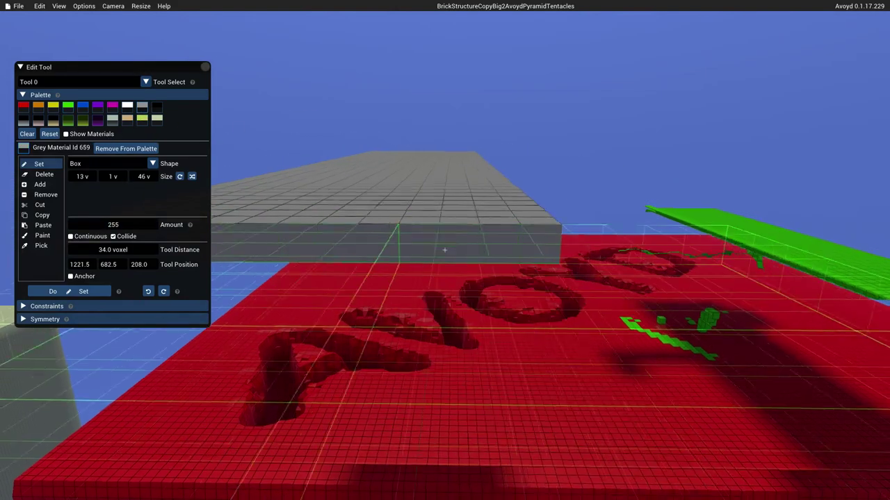
pyautogui.press('d')
pyautogui.moveTo(445, 250); pyautogui.dragTo(421, 267, button='right')
pyautogui.press('s')
# Increase the box height to 13 voxels, change the shape to Tube, and place a grey tube in the air
pyautogui.moveTo(106, 177); pyautogui.dragTo(112, 180)
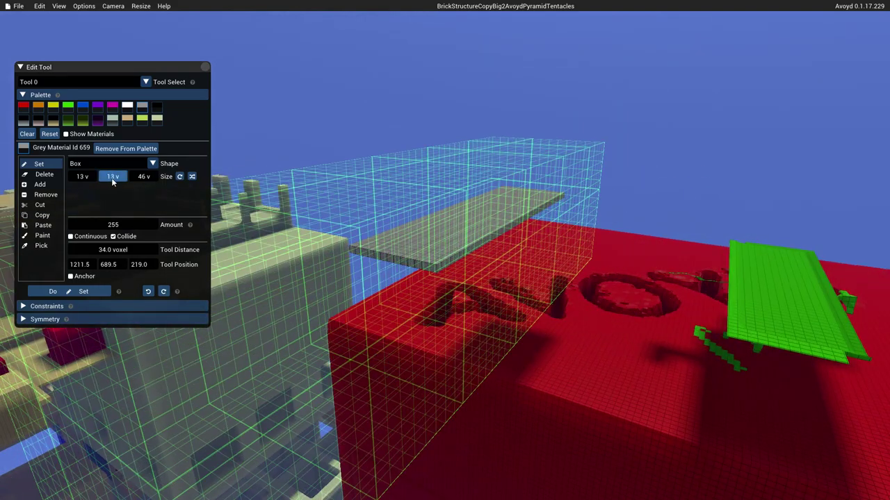
pyautogui.click(111, 167)
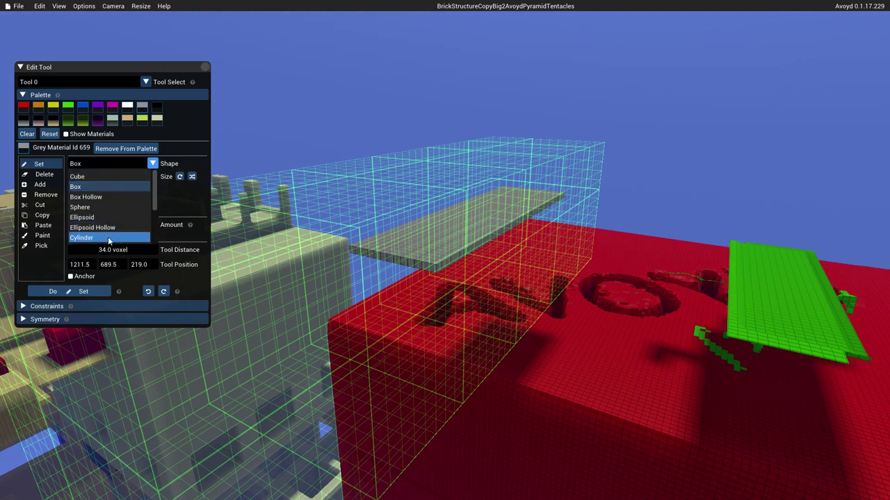
pyautogui.scroll(-1, 107, 240)
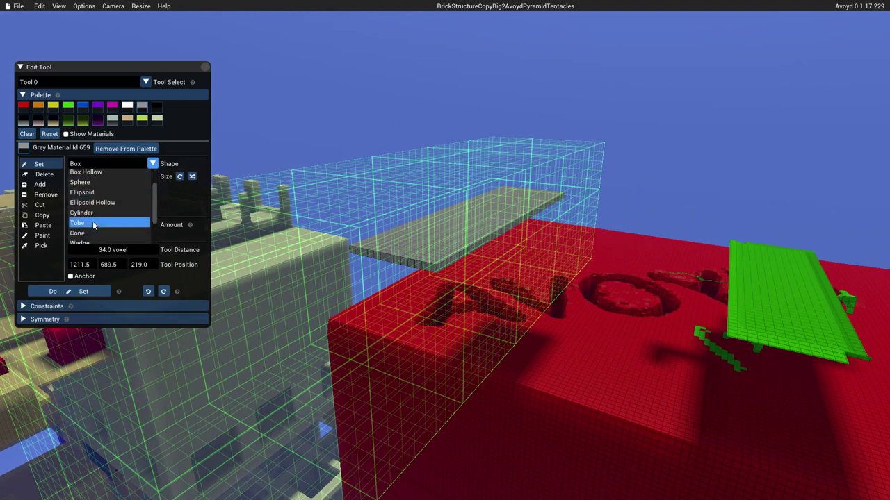
pyautogui.click(87, 222)
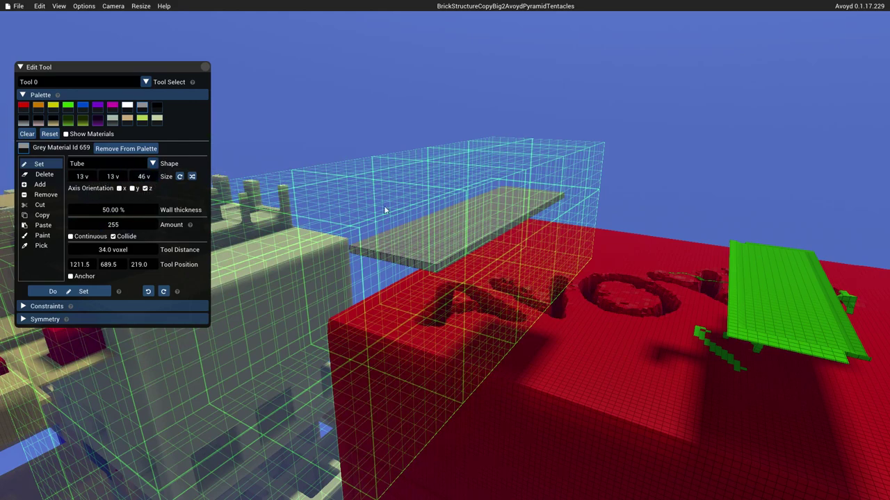
pyautogui.click(609, 182)
# Examine the grey tube by flying through its hollow interior and circling around its outside above the red block
pyautogui.moveTo(621, 241); pyautogui.dragTo(445, 250, button='right')
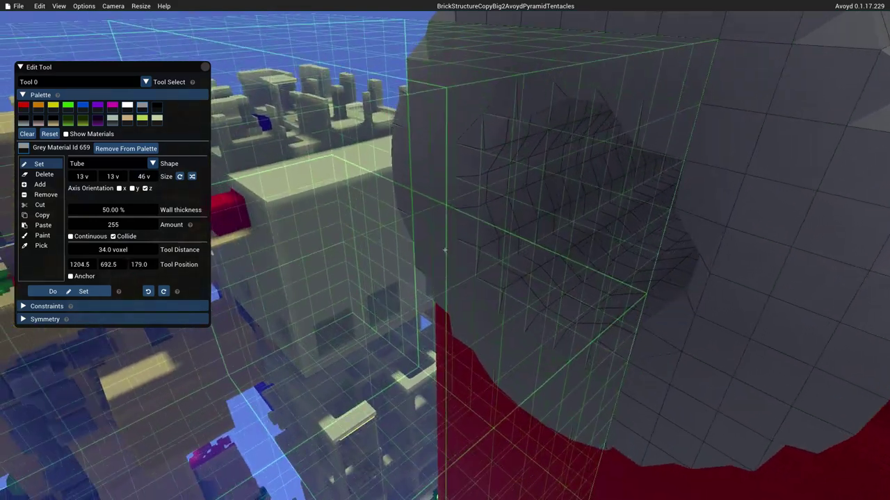
pyautogui.press('w')
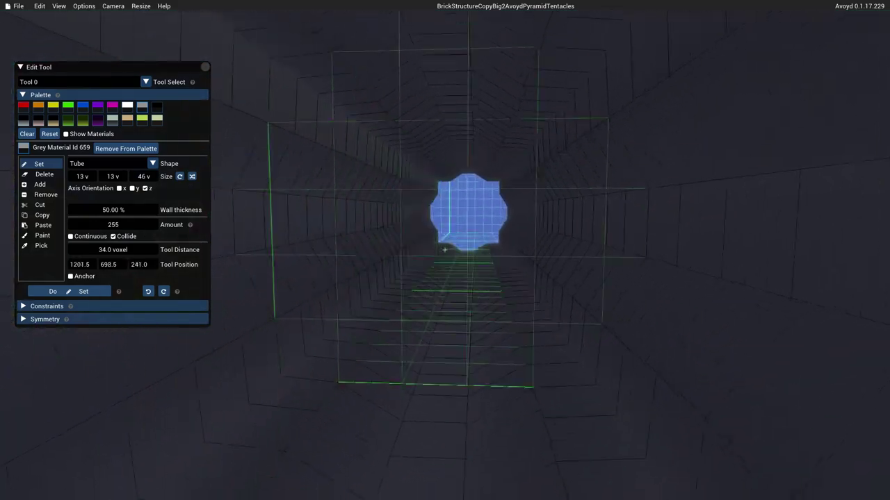
pyautogui.press('w')
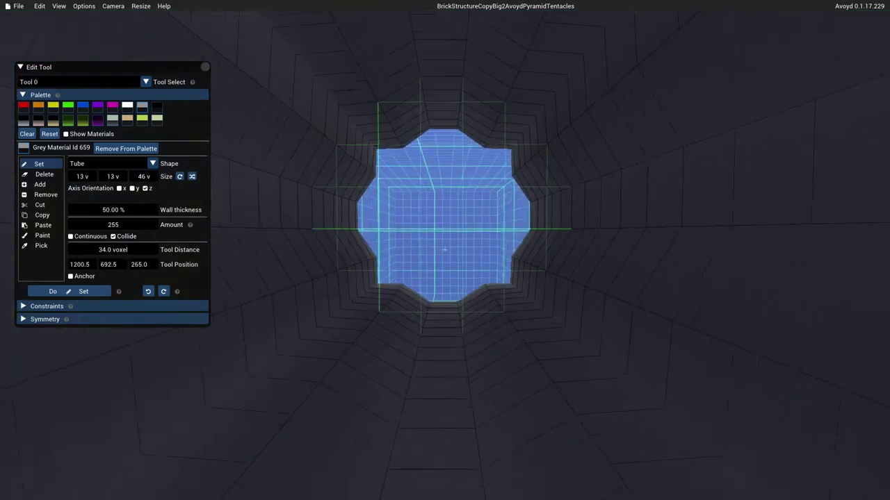
pyautogui.press('w')
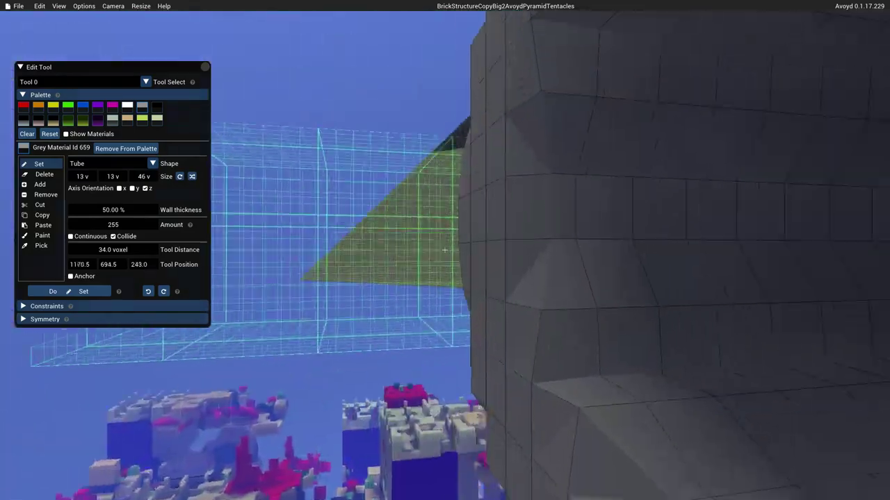
pyautogui.press('a')
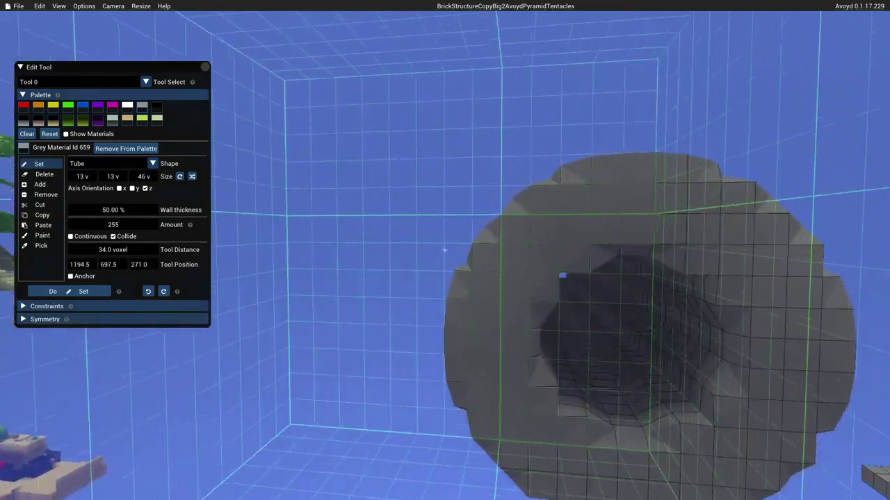
pyautogui.press('s')
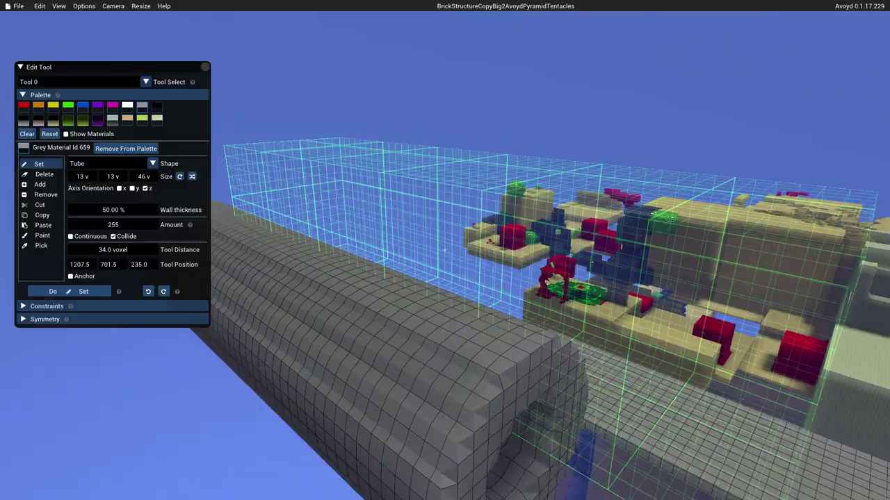
pyautogui.press('a')
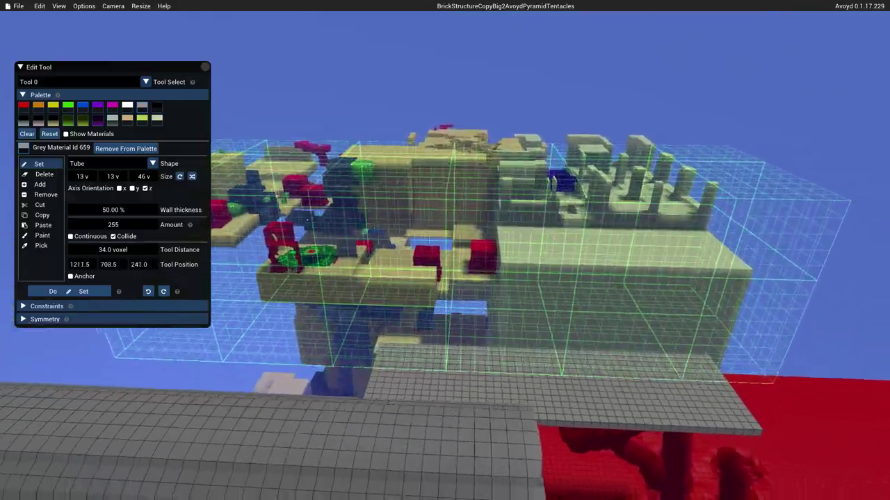
pyautogui.press('a')
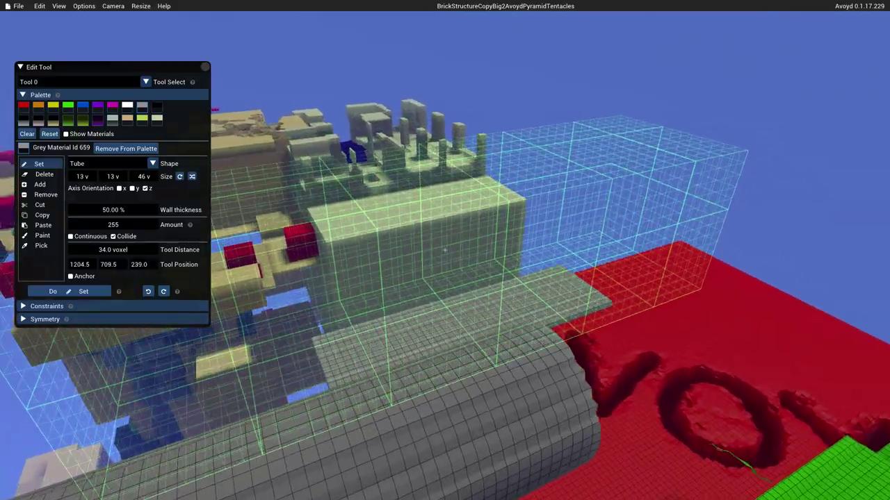
pyautogui.press('a')
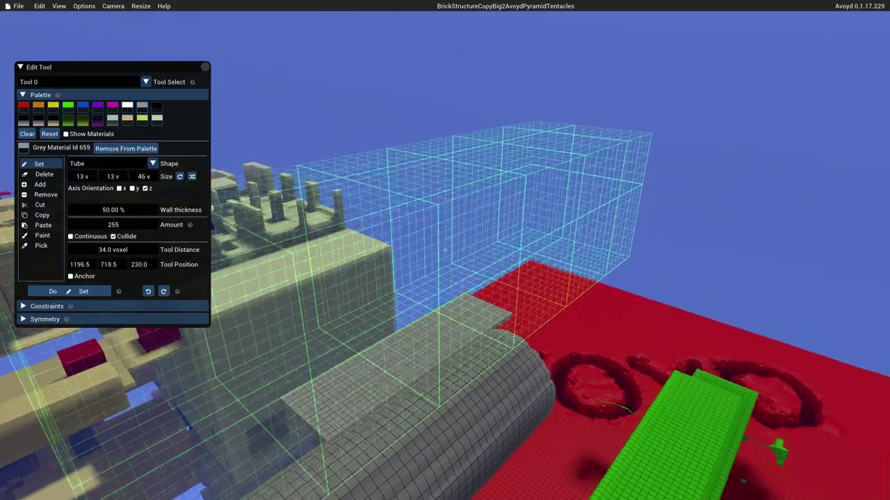
pyautogui.press('a')
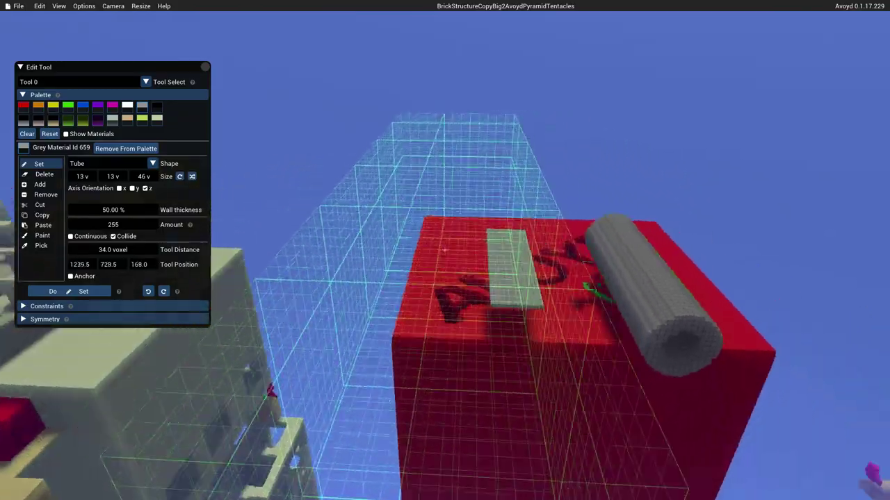
pyautogui.press('a')
# Increase the Tool Distance to 53.8 voxels and try the Anchor option on and off, leaving it enabled
pyautogui.scroll(6, 533, 211)
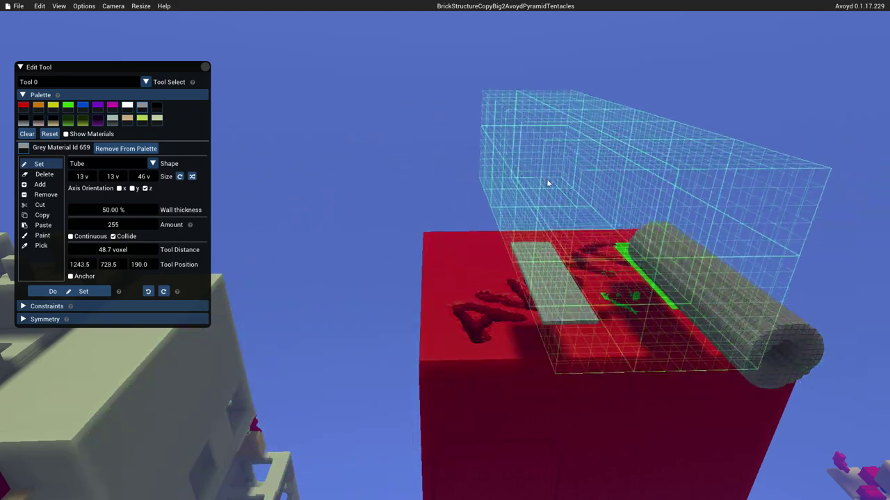
pyautogui.scroll(2, 404, 205)
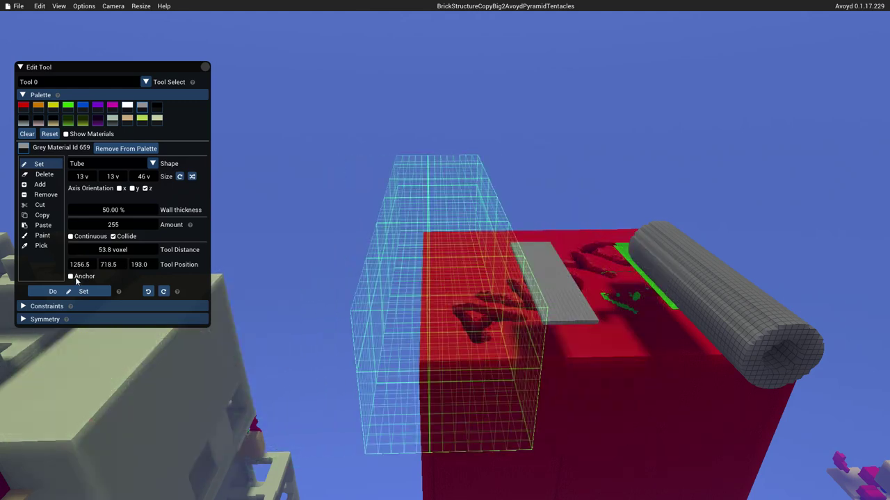
pyautogui.click(71, 276)
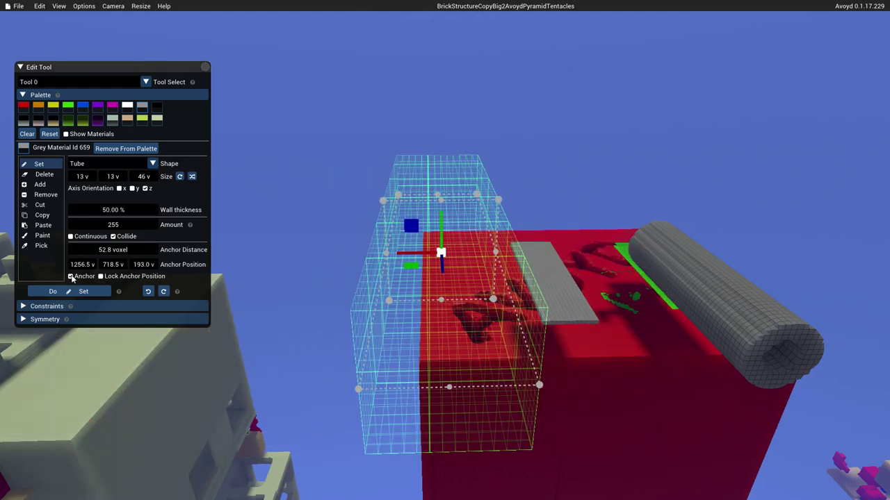
pyautogui.click(71, 277)
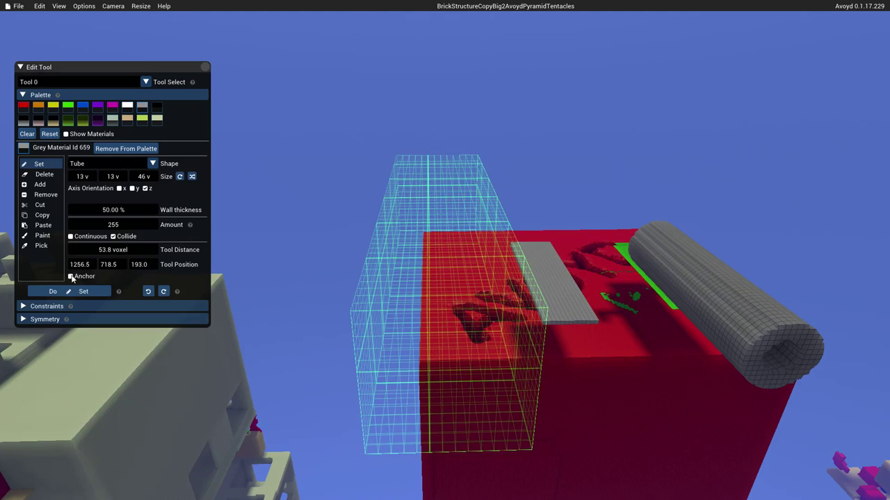
pyautogui.click(71, 276)
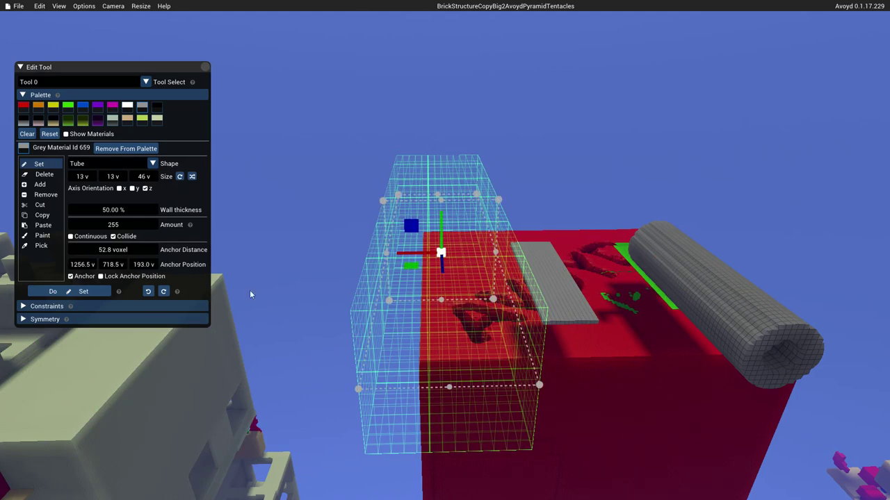
# Move the anchored tube volume with its gizmo, and set its Anchor Position to 1244.5 in x and 720.5 in y
pyautogui.moveTo(442, 226); pyautogui.dragTo(494, 232)
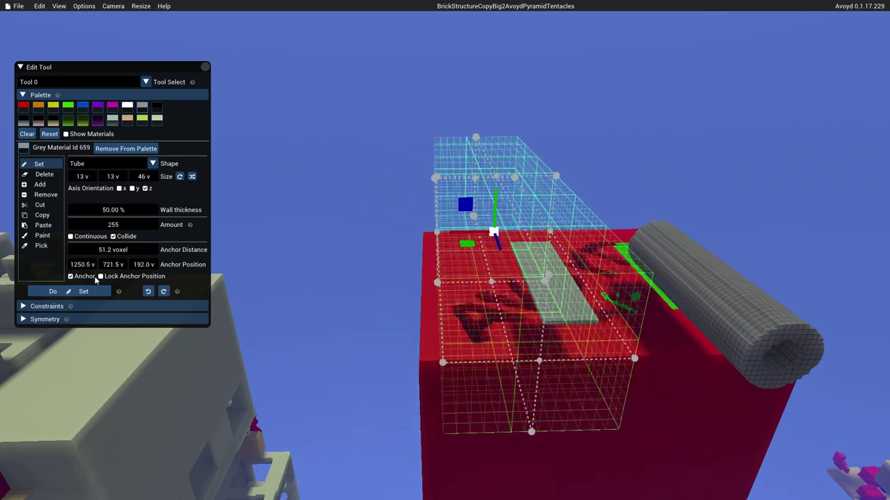
pyautogui.doubleClick(80, 265)
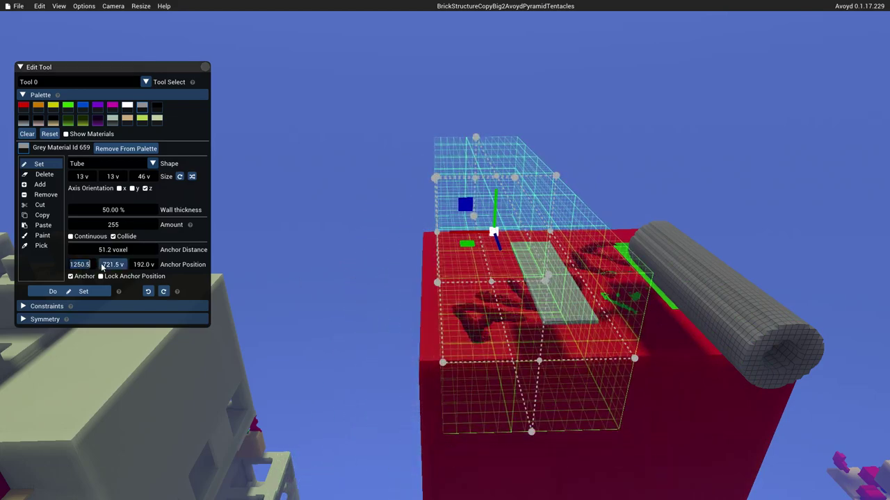
pyautogui.write('1245')
pyautogui.press('Return')
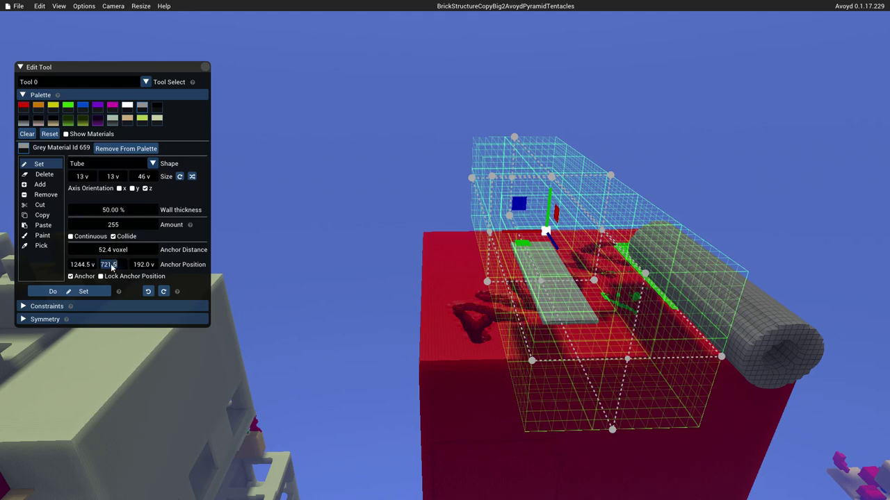
pyautogui.write('720')
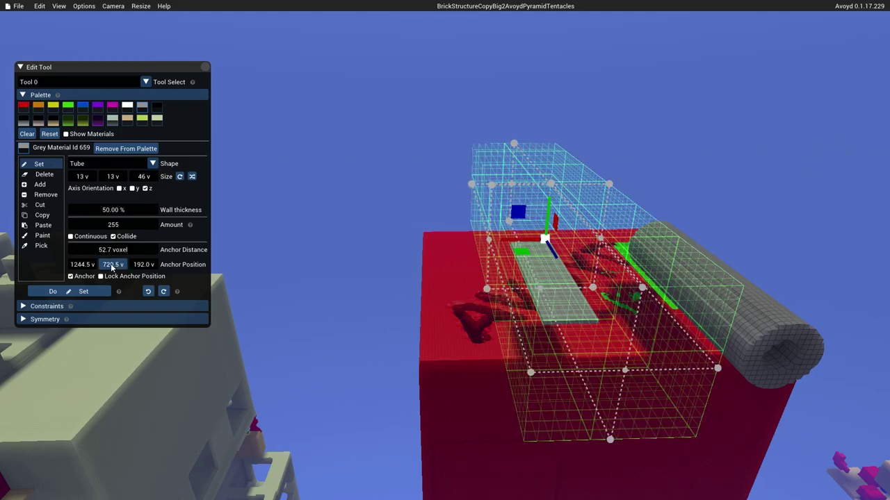
pyautogui.moveTo(115, 267)
pyautogui.mouseDown()
pyautogui.moveTo(87, 267)
pyautogui.moveTo(112, 269)
pyautogui.mouseUp()
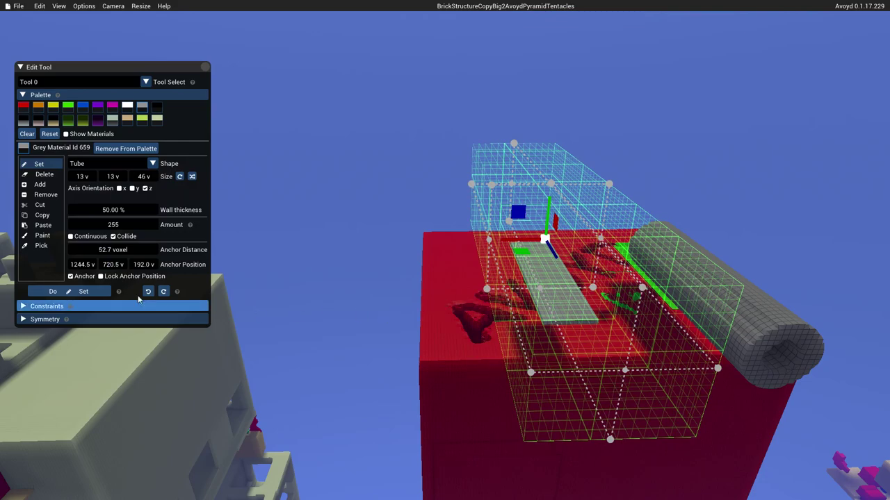
# Release the Anchor and move the tool volume onto the red surface beside the carved lettering
pyautogui.click(72, 276)
pyautogui.press('w')
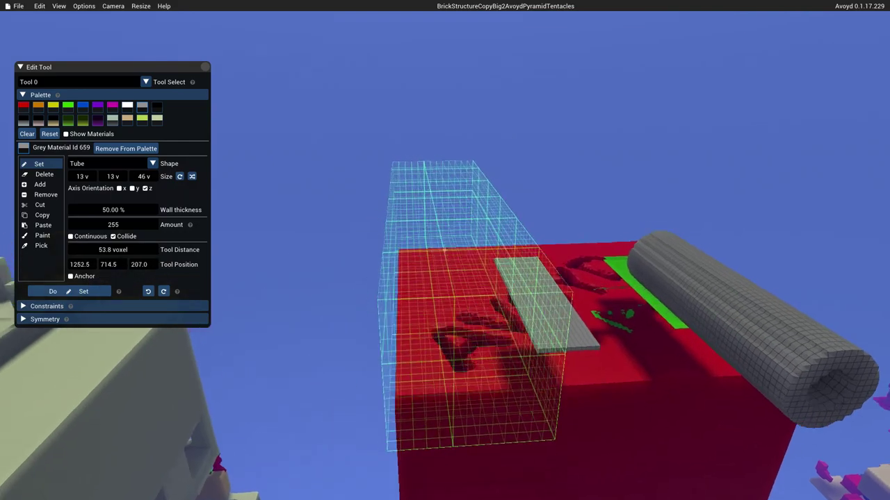
pyautogui.press('a')
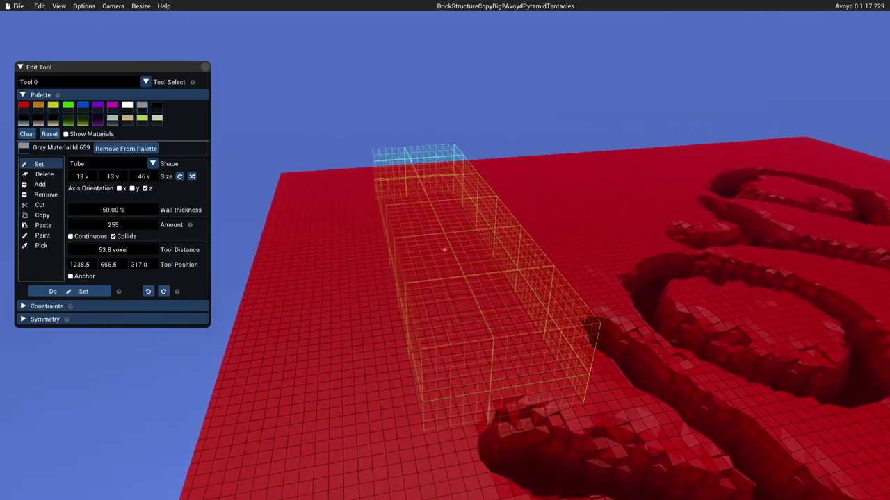
# Anchor the tube volume in place on the red surface beside the carved lettering
pyautogui.press('a')
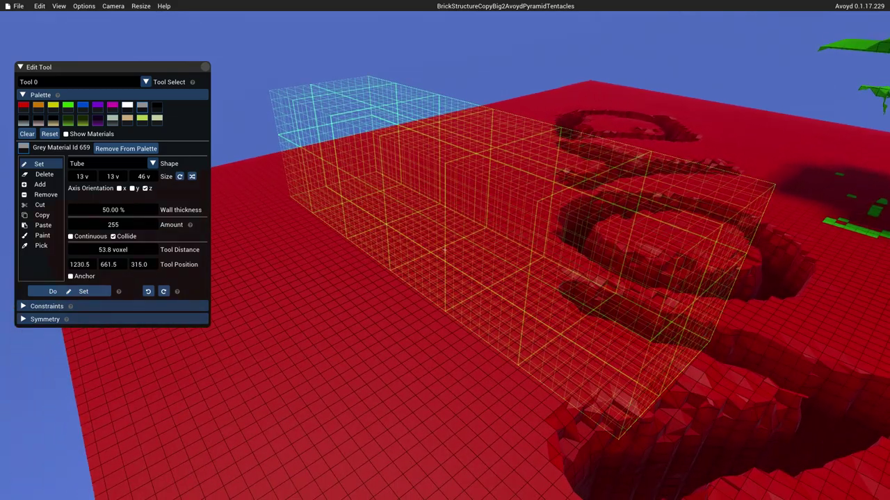
pyautogui.rightClick(445, 251)
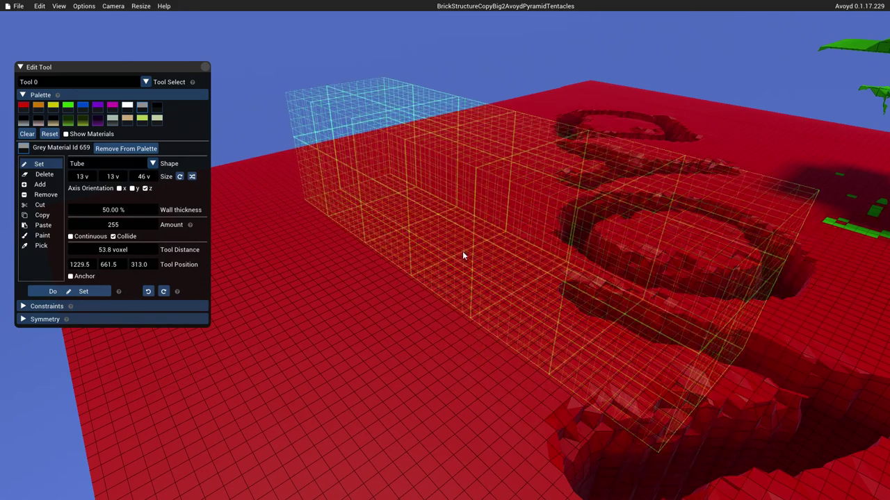
pyautogui.moveTo(463, 252); pyautogui.dragTo(445, 249, button='right')
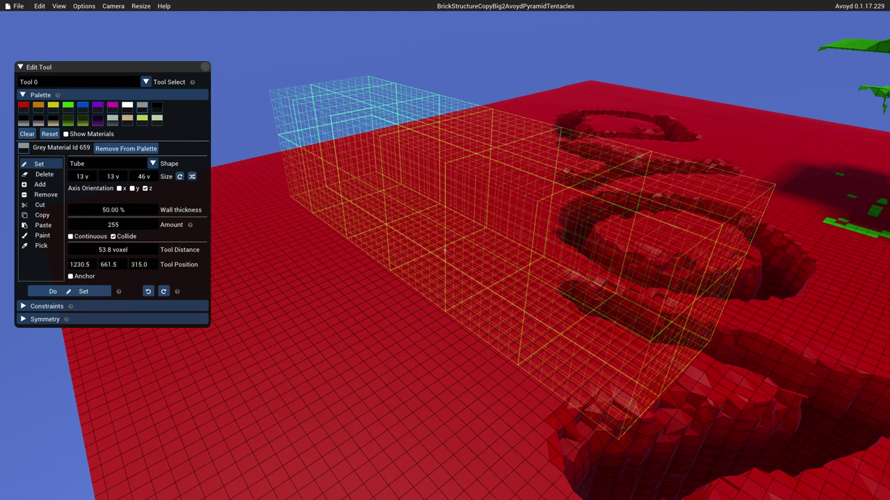
pyautogui.moveTo(445, 250); pyautogui.dragTo(455, 255, button='right')
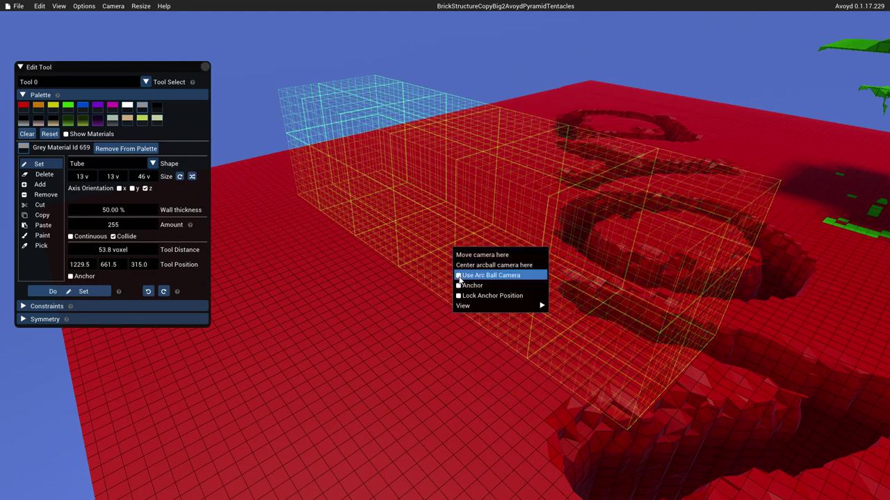
pyautogui.moveTo(469, 308)
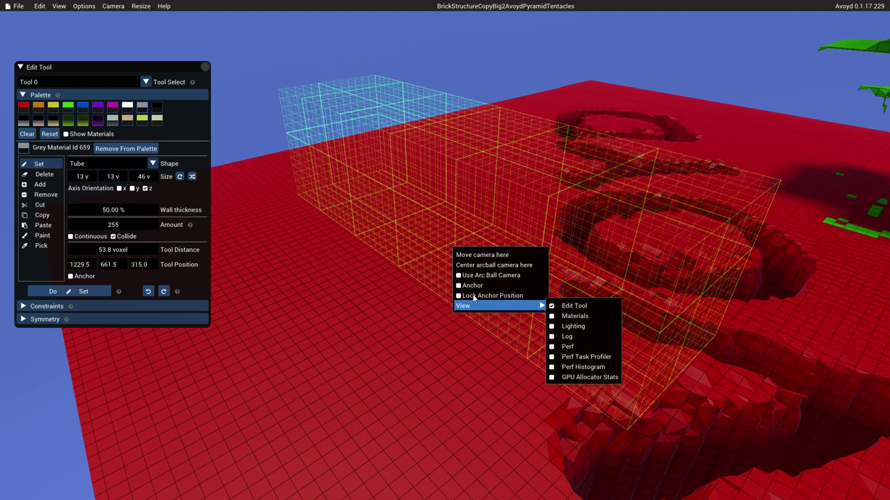
pyautogui.click(458, 286)
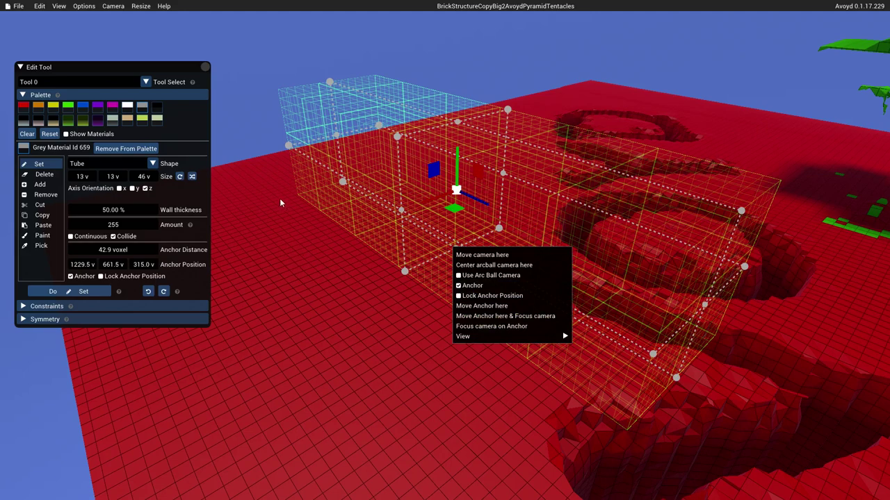
# Resize the anchored tube volume by a corner handle to 19 × 14 × 46 voxels and shift its Anchor Position to 314 in z
pyautogui.click(187, 71)
pyautogui.moveTo(363, 107); pyautogui.dragTo(410, 128, button='middle')
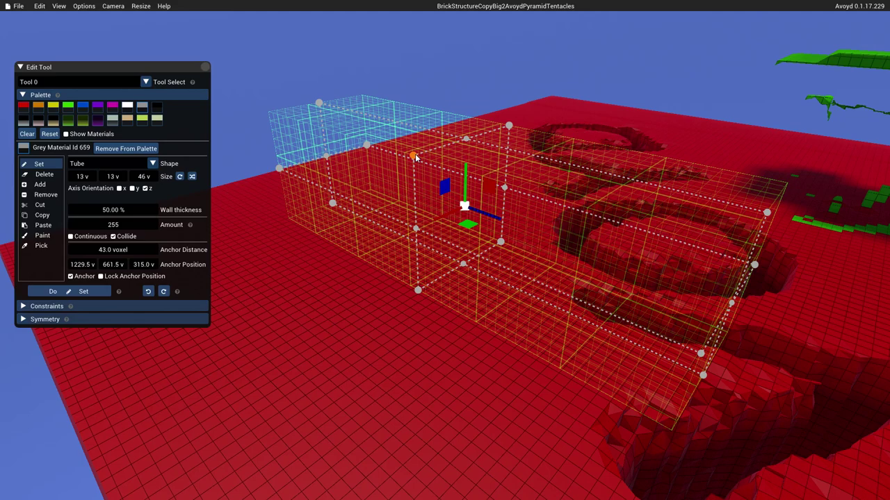
pyautogui.moveTo(414, 158); pyautogui.dragTo(367, 164)
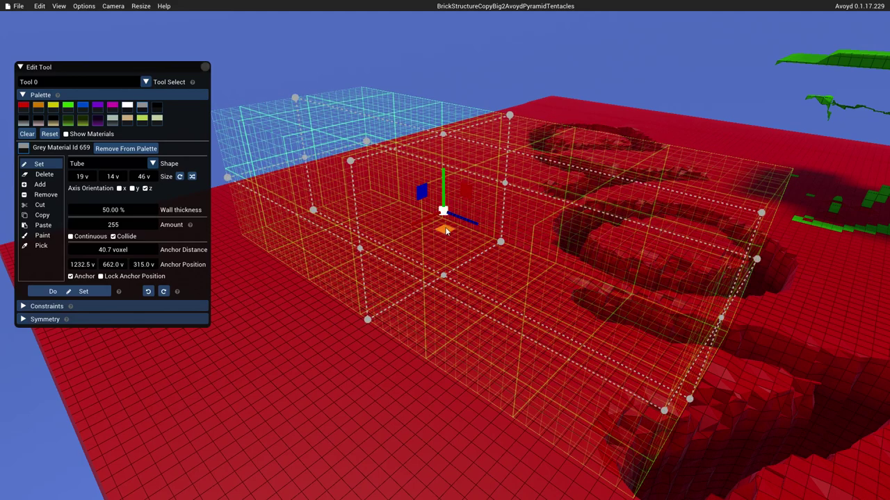
pyautogui.moveTo(446, 231); pyautogui.dragTo(368, 213)
# Fly back from the red block to face the tentacled pyramid and turn on Use Arc Ball Camera
pyautogui.press('s')
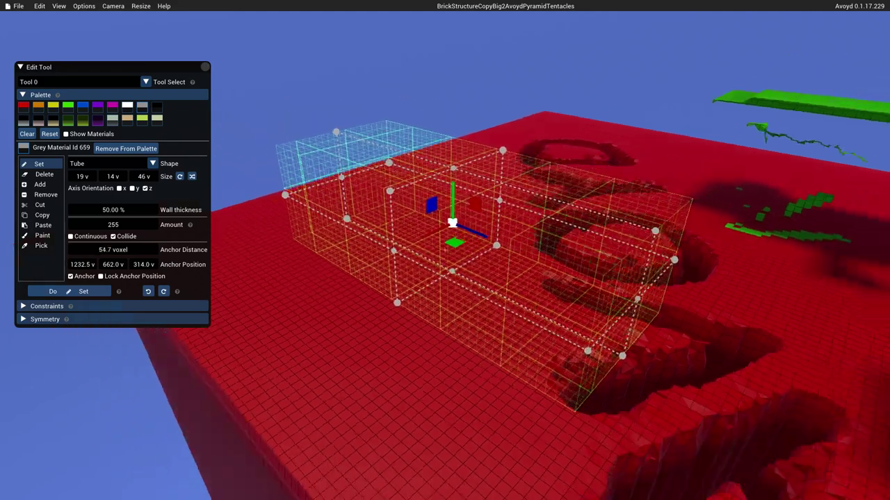
pyautogui.press('d')
pyautogui.press('s')
pyautogui.press('d')
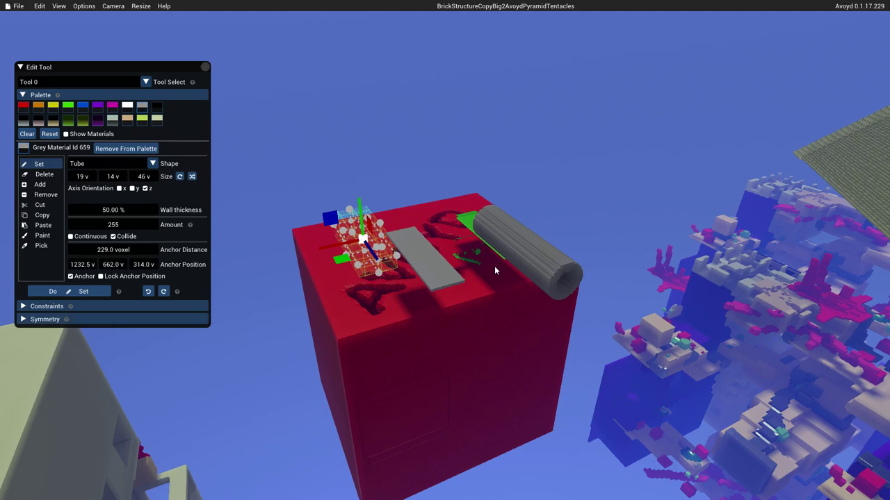
pyautogui.moveTo(495, 270); pyautogui.dragTo(757, 119, button='right')
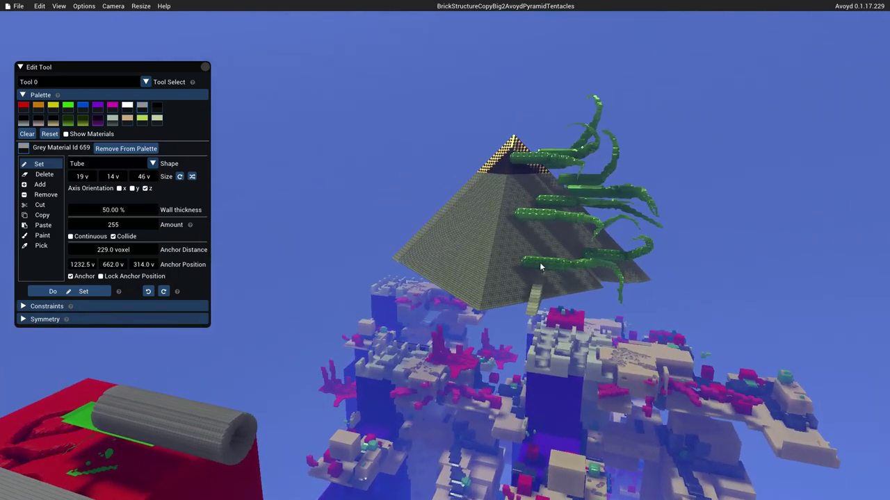
pyautogui.press('w')
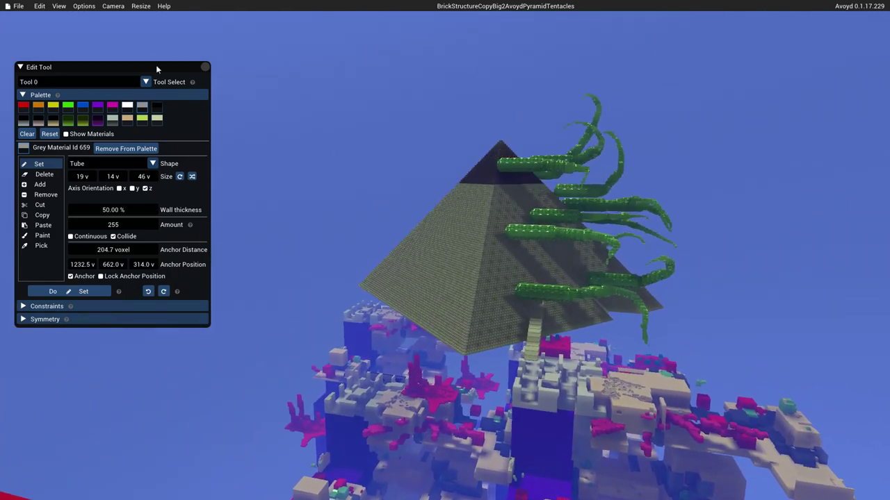
pyautogui.click(114, 7)
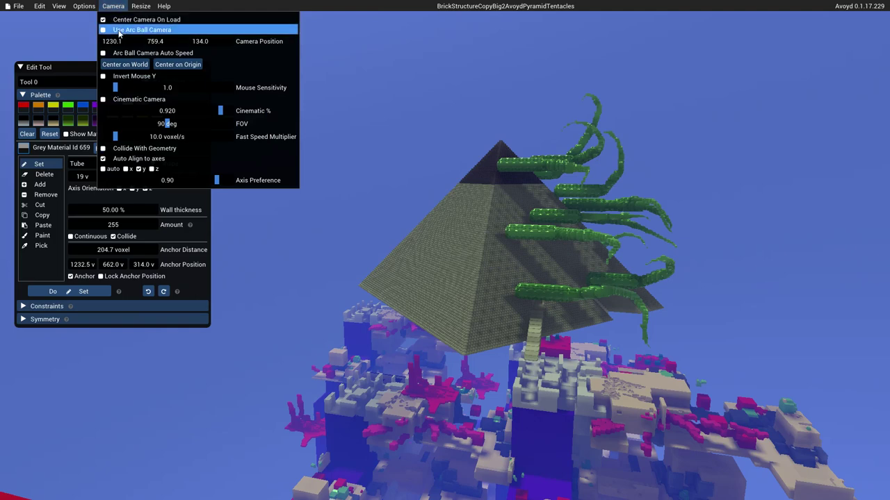
pyautogui.click(119, 31)
pyautogui.click(492, 217)
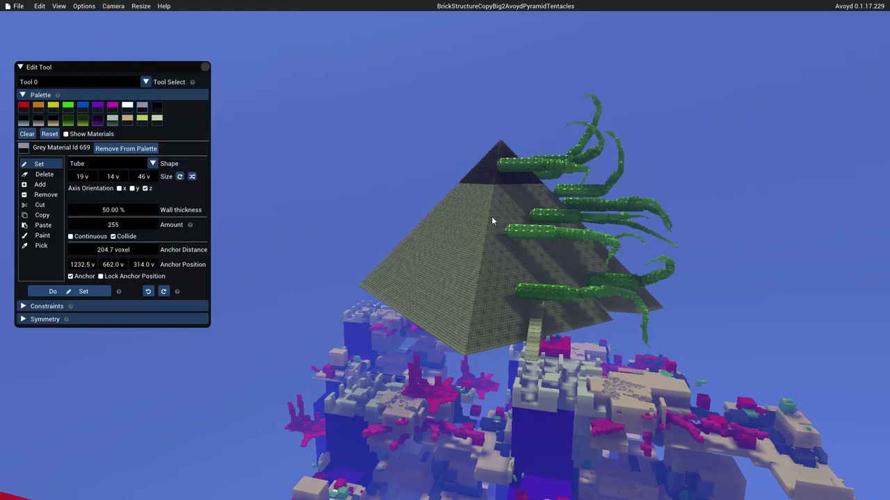
# Orbit the world to find the distant pyramid and center the arc ball camera on its dark tip
pyautogui.rightClick(492, 219)
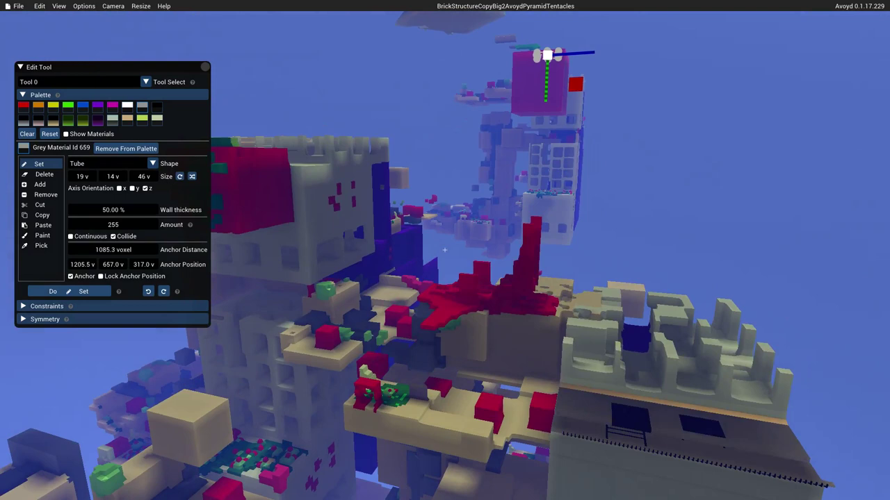
pyautogui.moveTo(457, 64); pyautogui.dragTo(441, 34, button='middle')
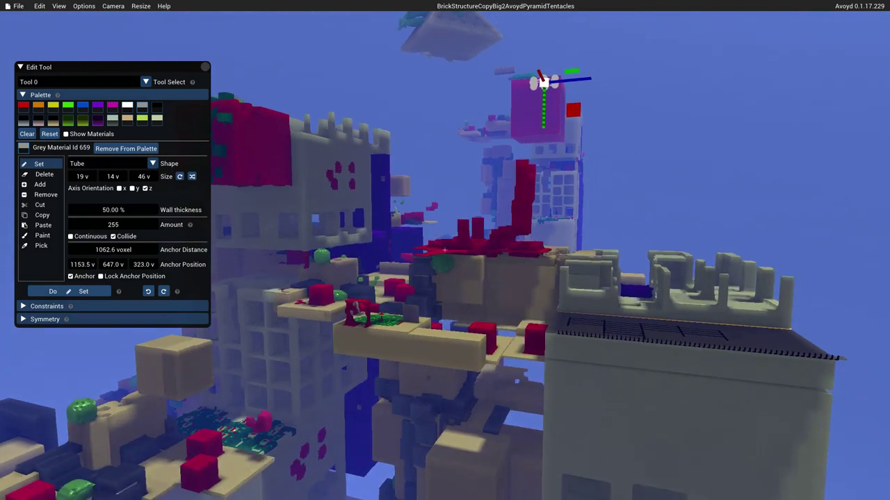
pyautogui.rightClick(455, 24)
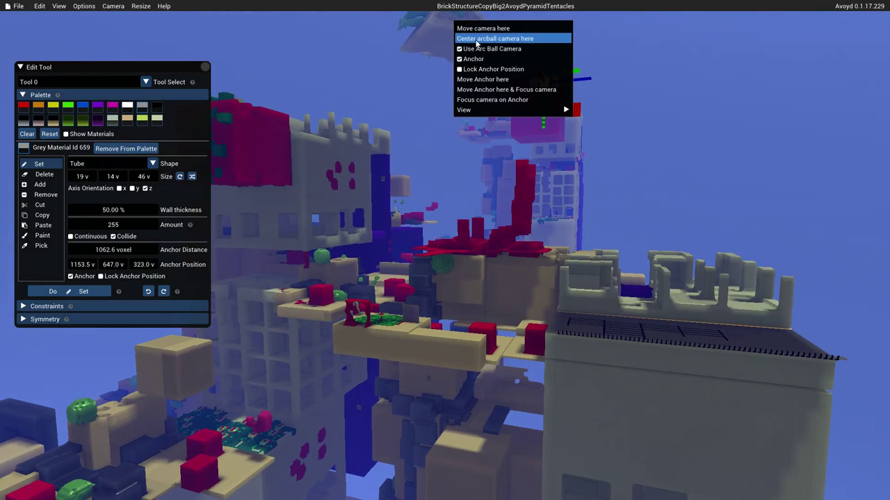
pyautogui.click(477, 39)
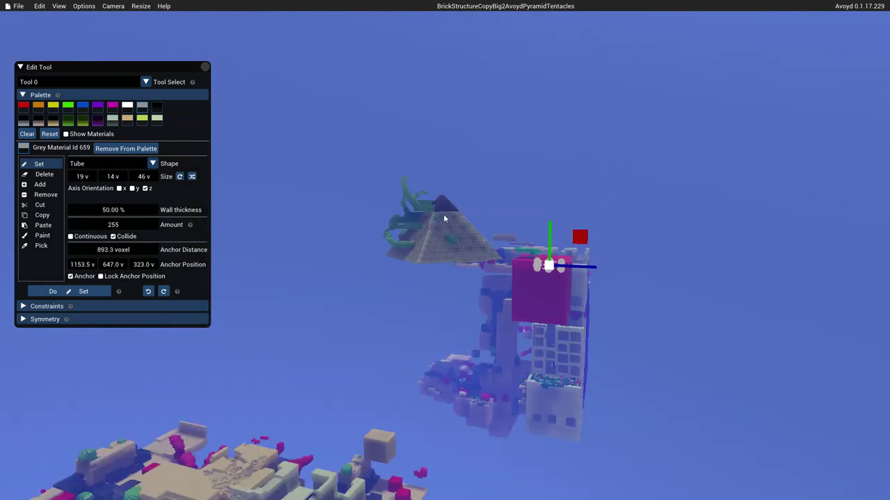
pyautogui.moveTo(443, 215); pyautogui.dragTo(470, 178, button='middle')
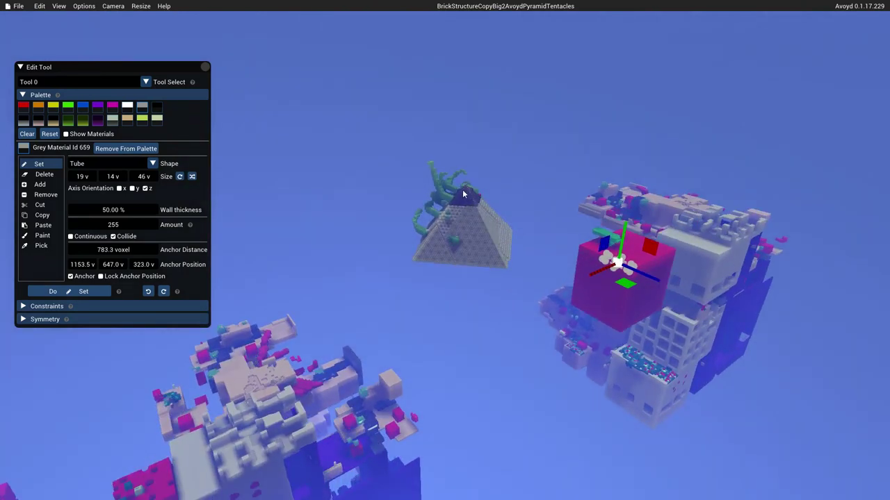
pyautogui.rightClick(466, 192)
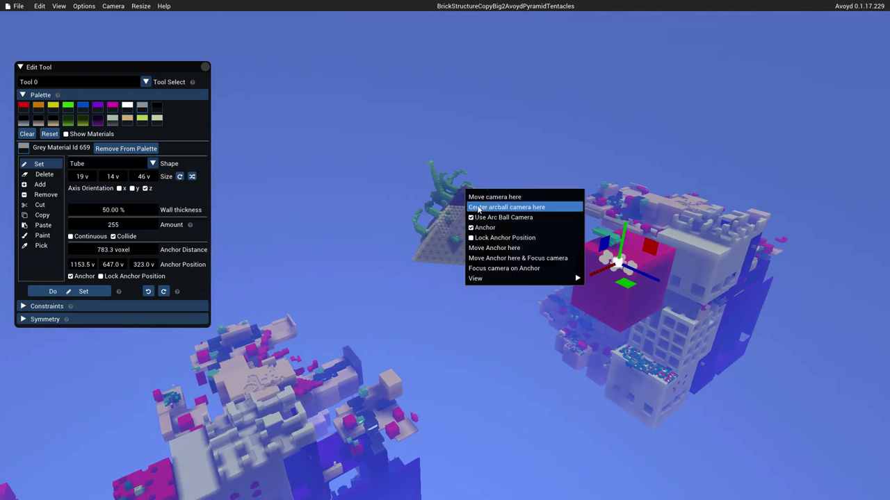
pyautogui.click(479, 208)
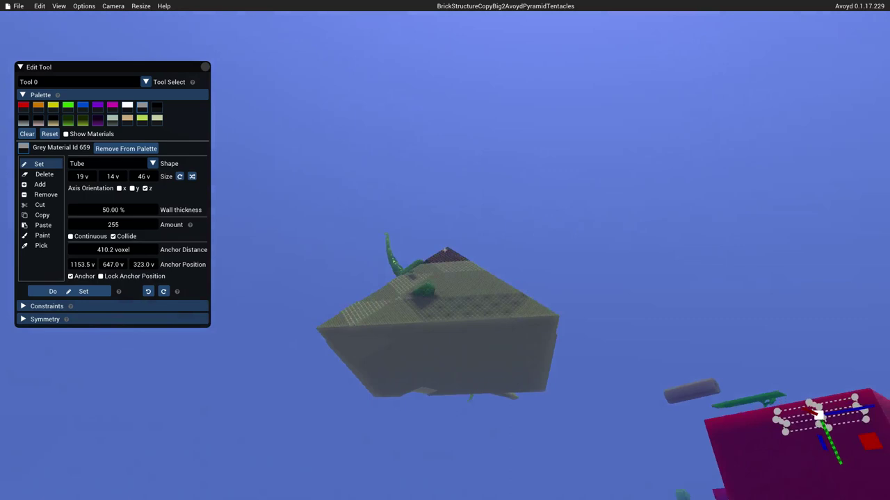
# Orbit around the pyramid's tip and enable Arc Ball Camera Auto Speed
pyautogui.moveTo(445, 250); pyautogui.dragTo(485, 212, button='middle')
pyautogui.moveTo(445, 250); pyautogui.dragTo(362, 133, button='middle')
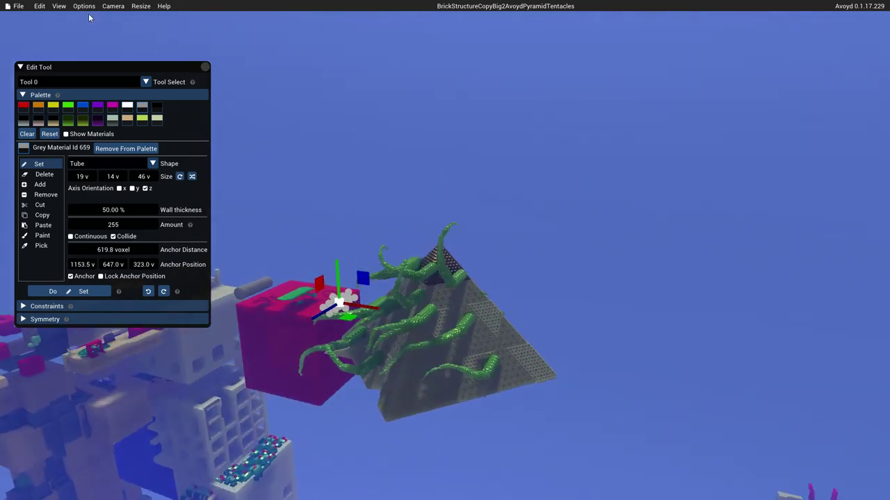
pyautogui.click(109, 5)
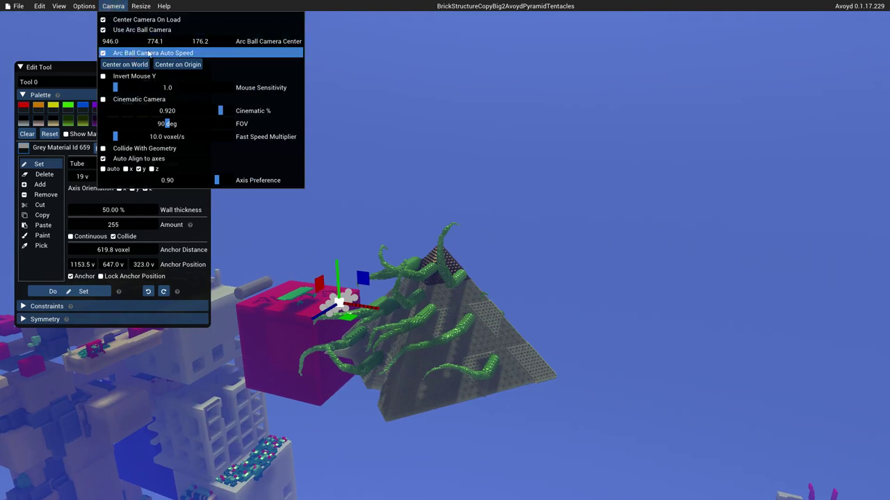
pyautogui.click(316, 20)
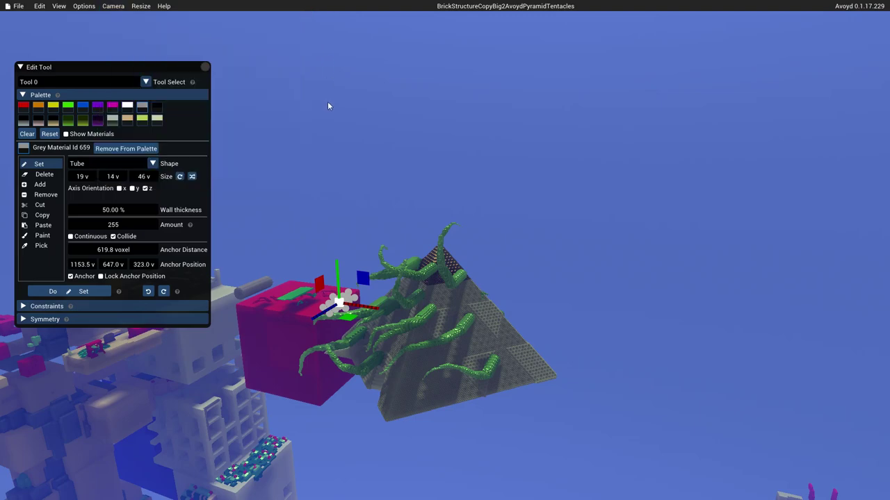
# Examine the pyramid with the auto-speed arc ball camera, approaching its tip, backing away to see the whole world, and orbiting around it
pyautogui.press('w')
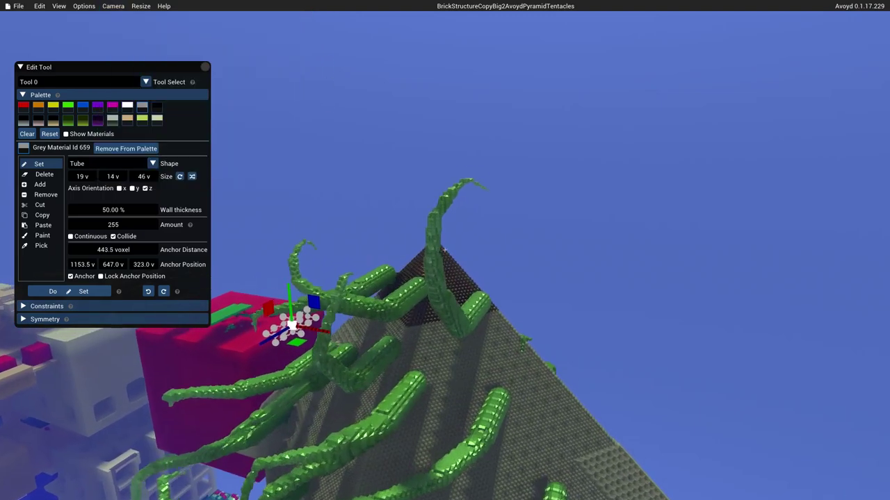
pyautogui.press('w')
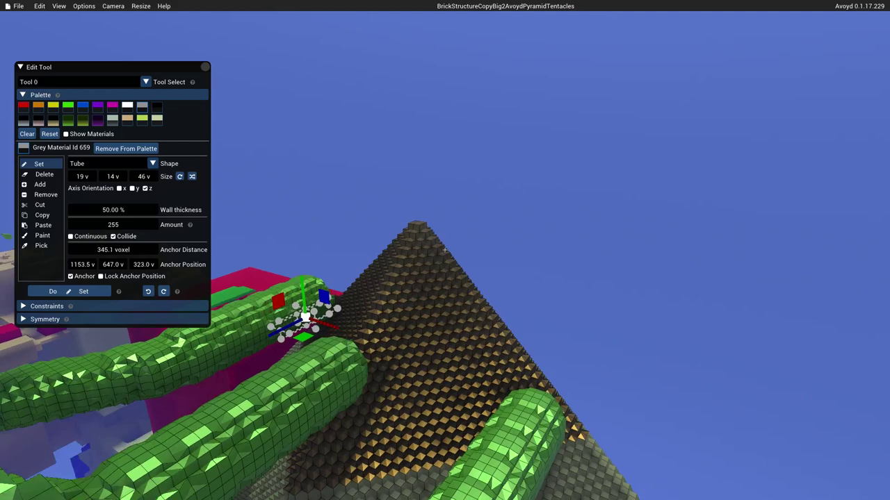
pyautogui.press('w')
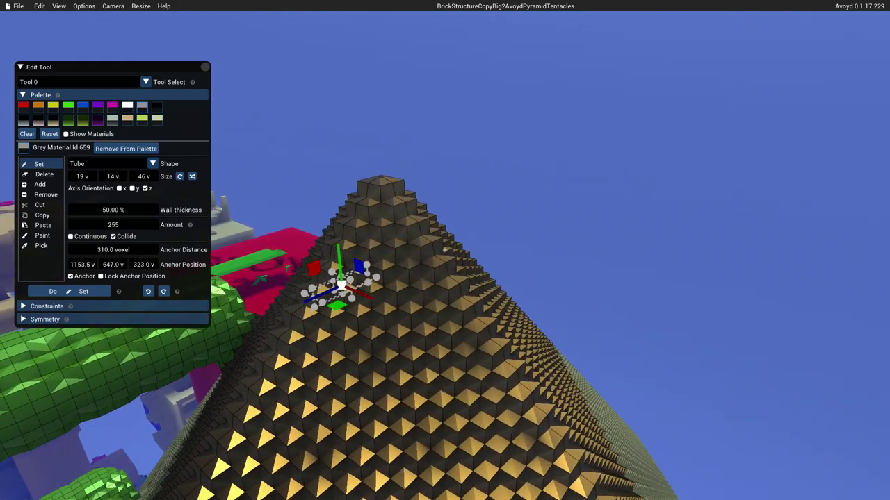
pyautogui.press('s')
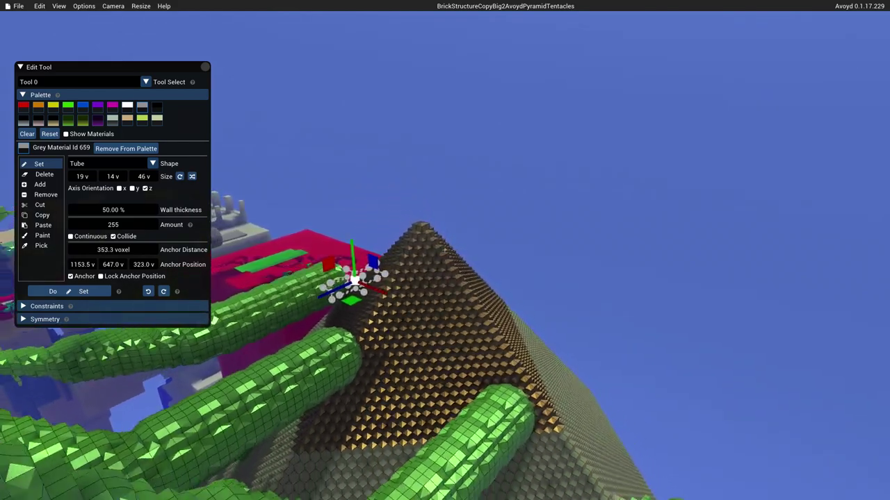
pyautogui.press('s')
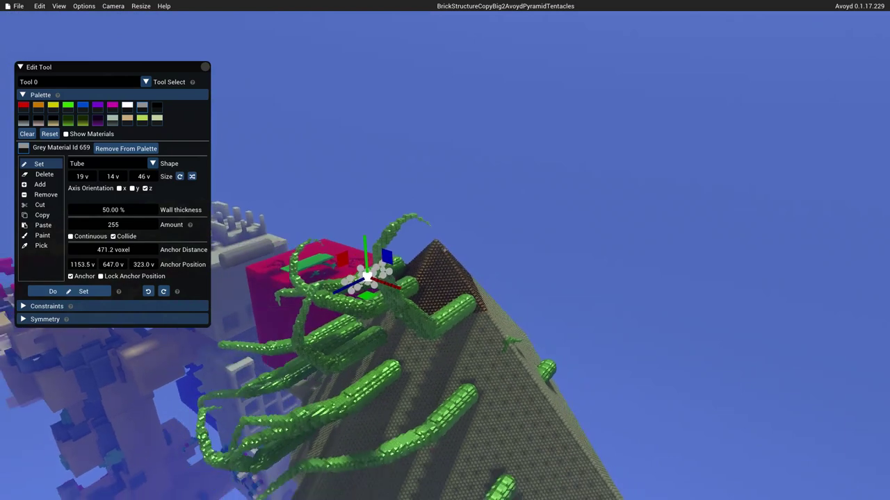
pyautogui.press('s')
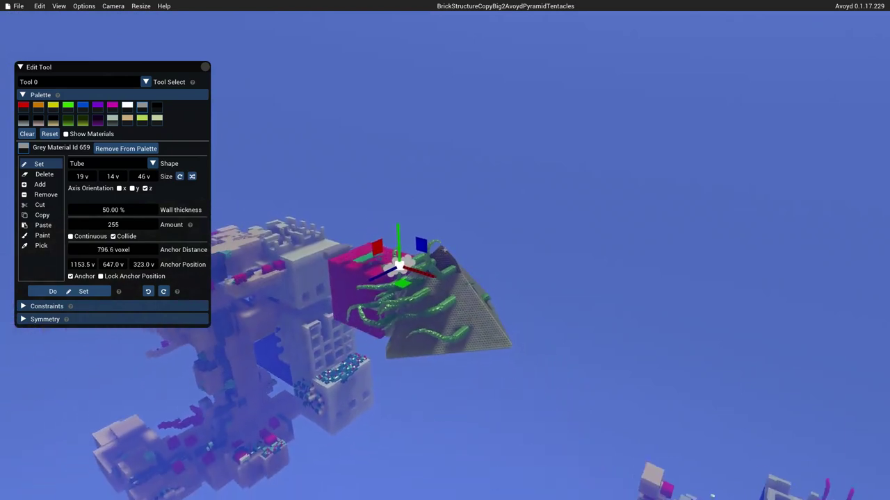
pyautogui.press('s')
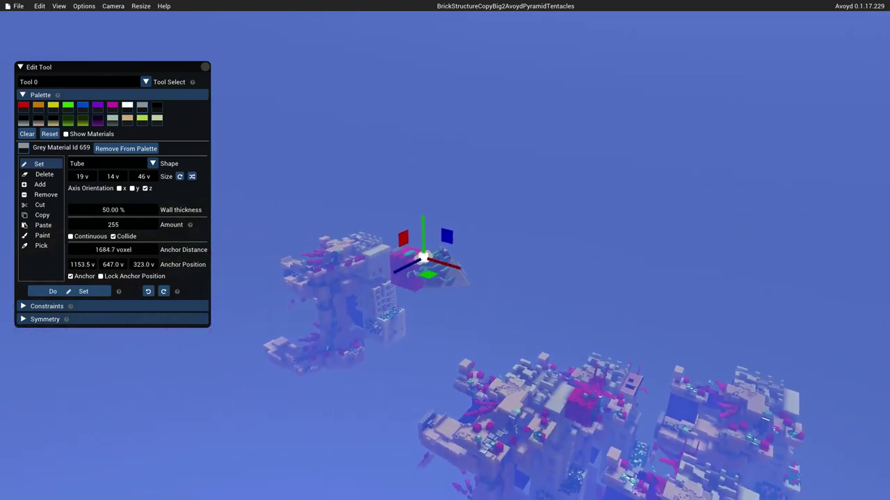
pyautogui.press('s')
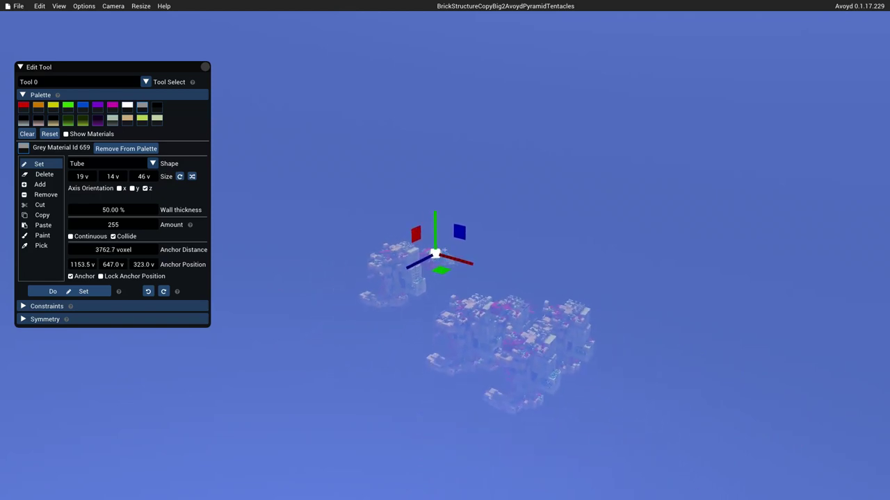
pyautogui.press('w')
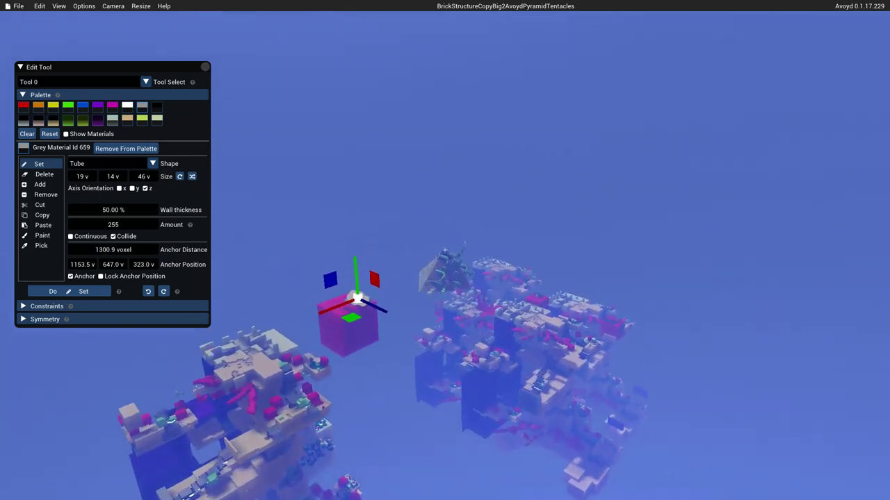
pyautogui.press('w')
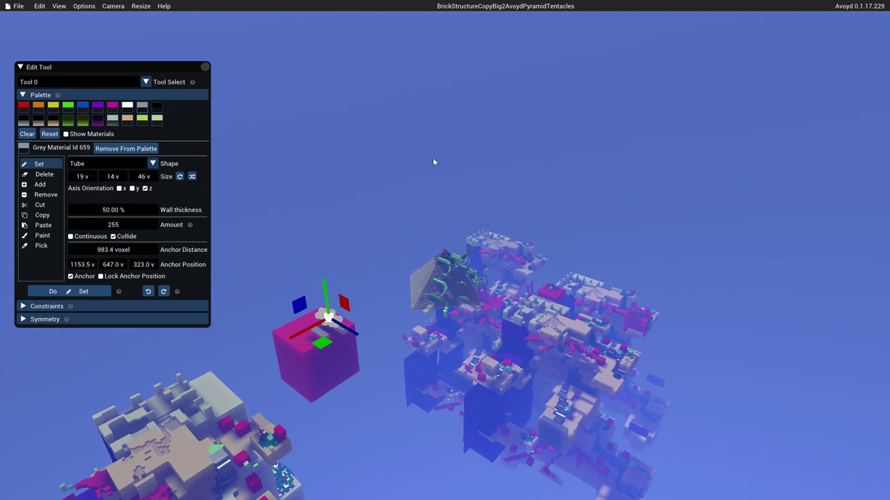
pyautogui.moveTo(434, 158); pyautogui.dragTo(280, 119, button='middle')
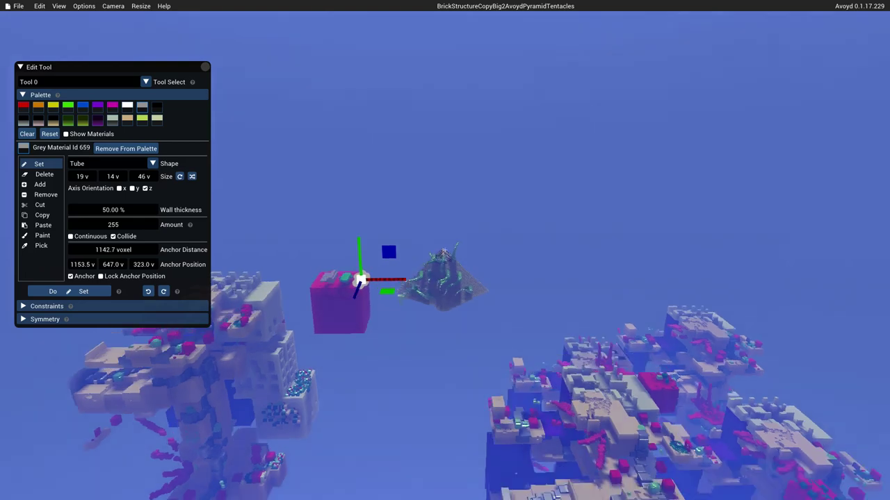
# Approach the tentacled pyramid and move the Anchor to its dark tip
pyautogui.press('w')
pyautogui.press('w')
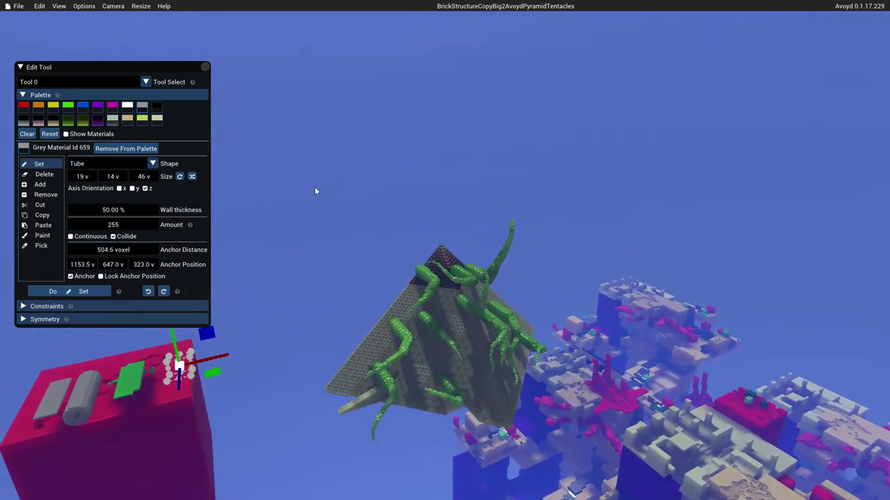
pyautogui.rightClick(442, 254)
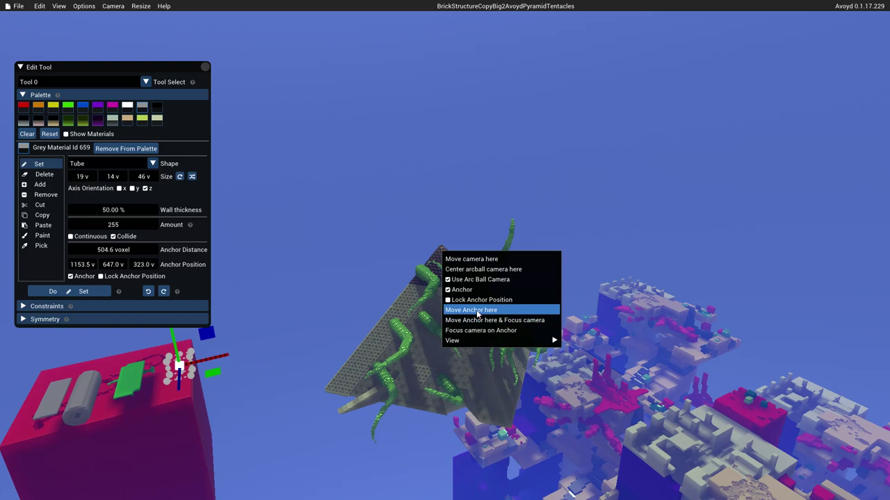
pyautogui.click(477, 315)
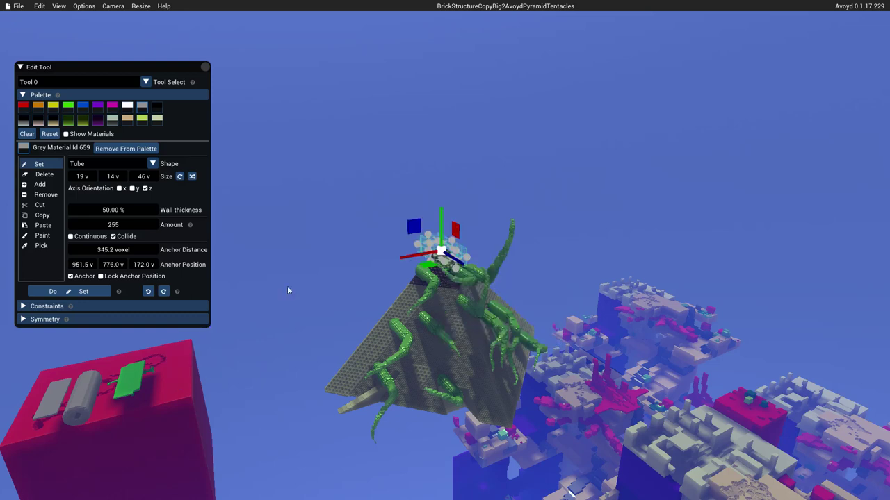
# Set the Edit Tool's shape to Box and its operation to Copy
pyautogui.click(74, 165)
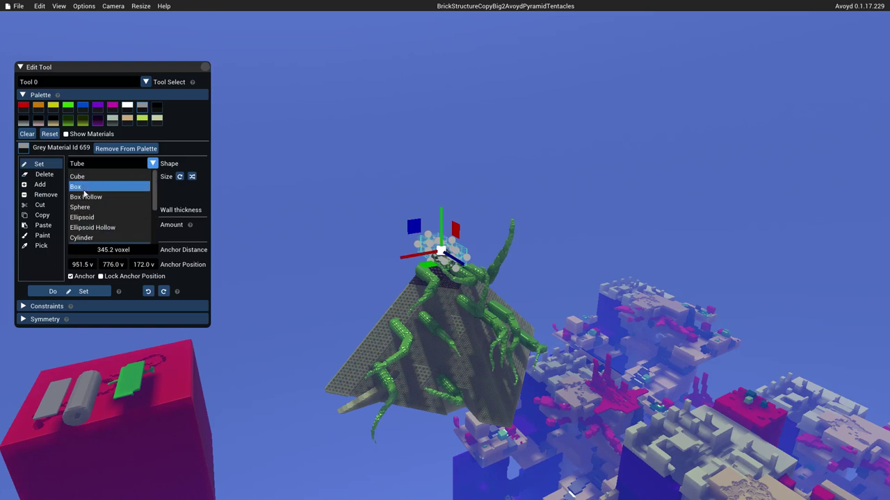
pyautogui.click(85, 188)
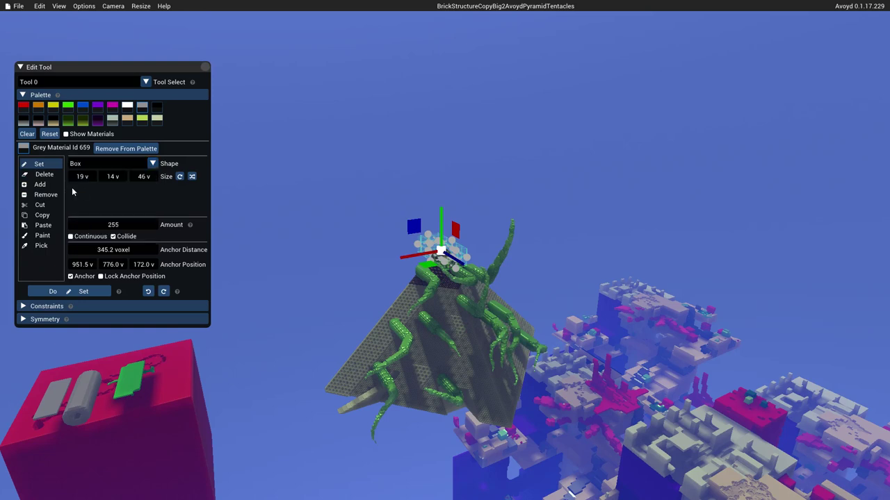
pyautogui.click(45, 216)
# Enlarge the copy box downward from the pyramid's tip to about 78 × 37 × 46 voxels
pyautogui.press('w')
pyautogui.moveTo(429, 248); pyautogui.dragTo(723, 248, button='right')
pyautogui.press('a')
pyautogui.press('s')
pyautogui.press('a')
pyautogui.moveTo(358, 251); pyautogui.dragTo(399, 271, button='right')
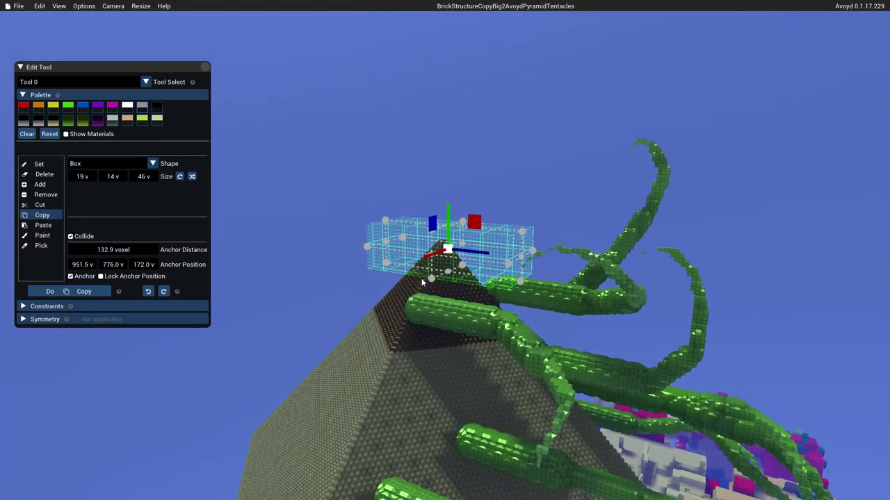
pyautogui.moveTo(431, 280); pyautogui.dragTo(264, 477)
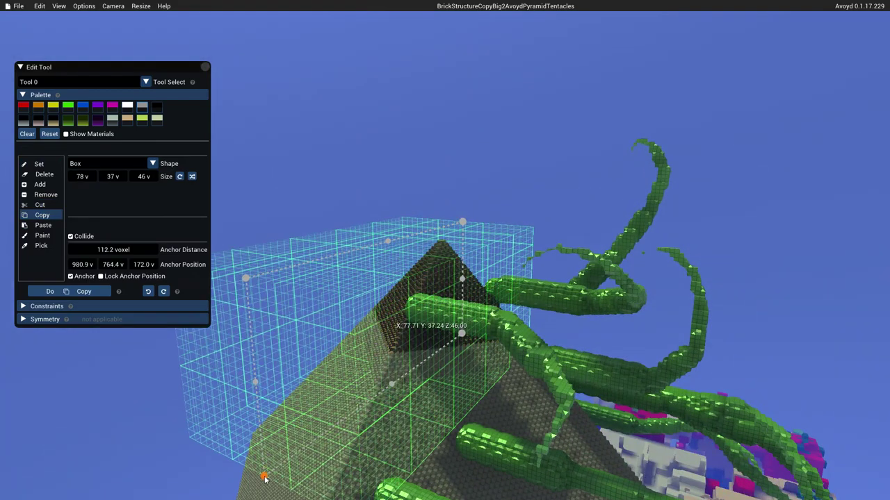
# Extend the copy box across the pyramid's other side and further down, to about 169 × 90 × 46 voxels
pyautogui.press('d')
pyautogui.moveTo(265, 478); pyautogui.dragTo(132, 478, button='right')
pyautogui.moveTo(501, 391); pyautogui.dragTo(508, 391, button='right')
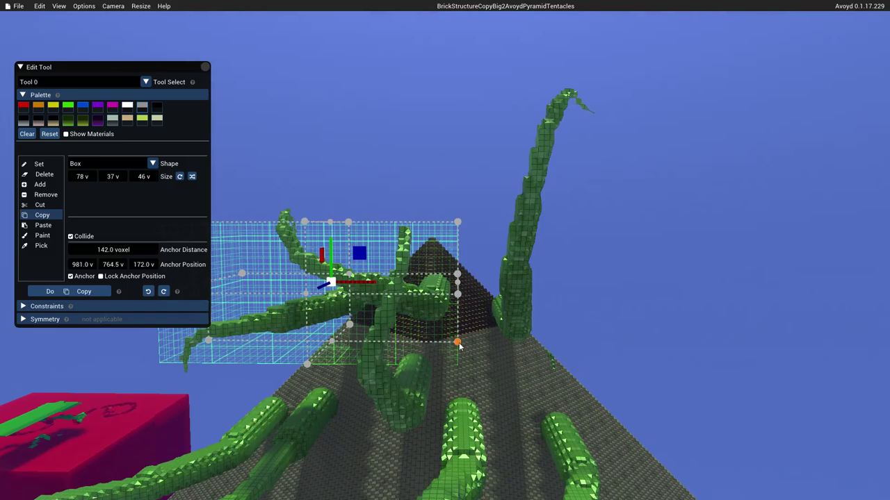
pyautogui.moveTo(458, 344); pyautogui.dragTo(727, 494)
pyautogui.moveTo(727, 494); pyautogui.dragTo(835, 494, button='right')
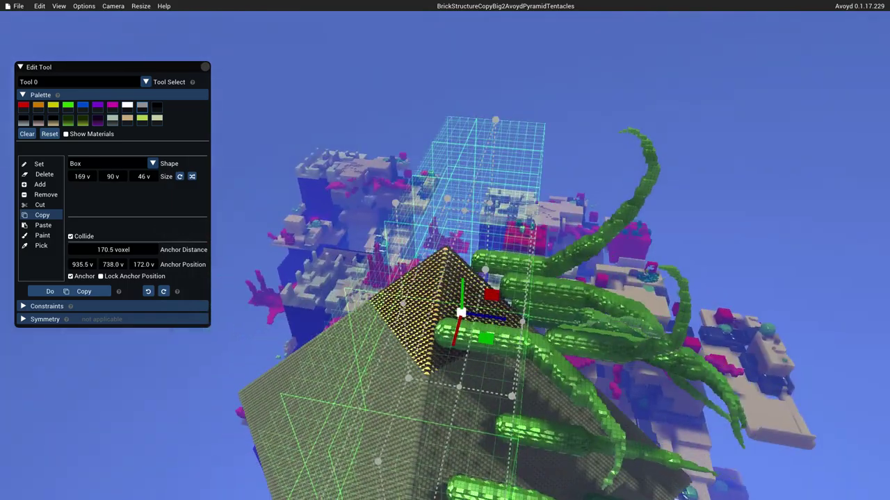
# Stretch both ends of the copy box along z to span the pyramid and tentacles, about 169 × 70 × 209 voxels
pyautogui.moveTo(487, 403); pyautogui.dragTo(548, 193, button='right')
pyautogui.moveTo(531, 206); pyautogui.dragTo(756, 220)
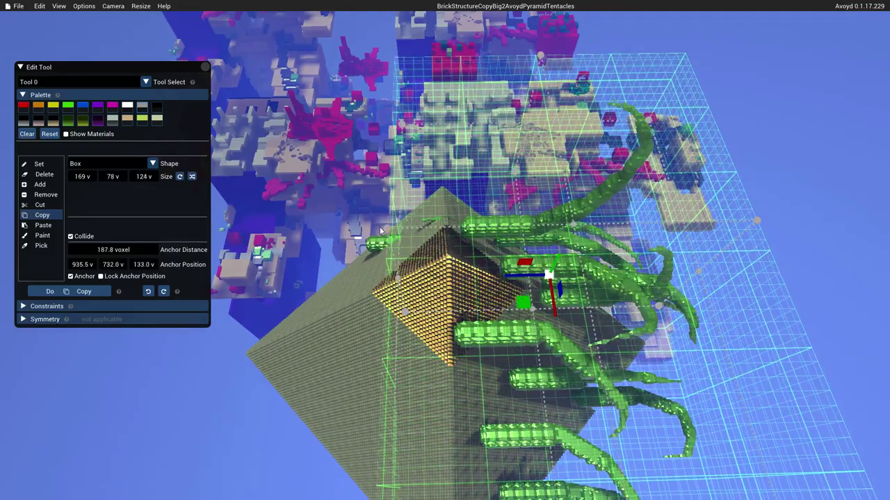
pyautogui.moveTo(388, 230); pyautogui.dragTo(143, 249)
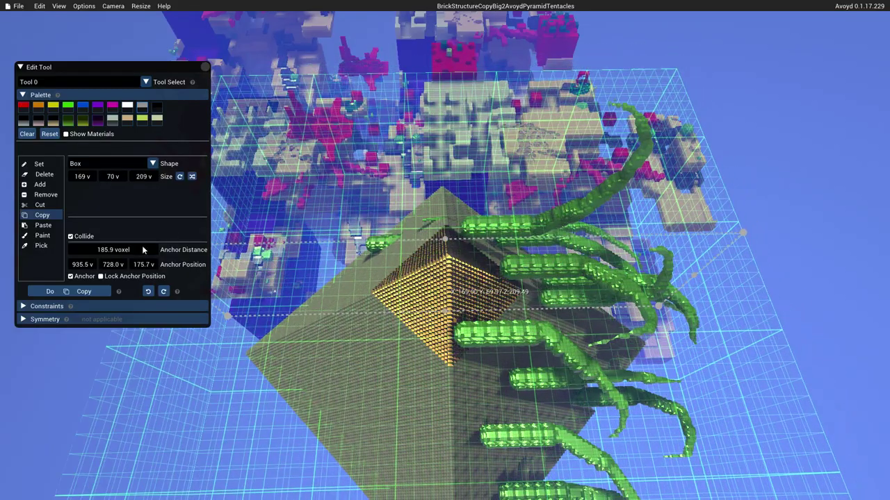
pyautogui.moveTo(216, 150); pyautogui.dragTo(398, 251, button='right')
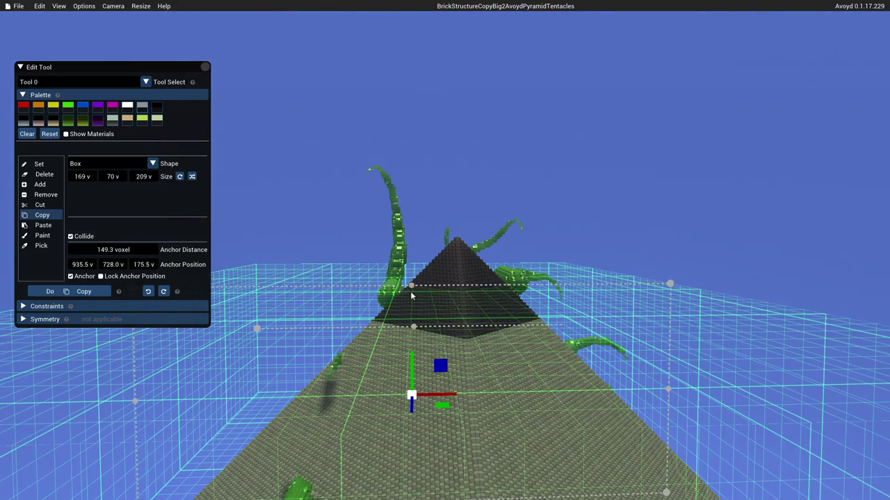
# Extend the box above the tip and below the base to about 219 × 144 × 209 voxels, and copy the pyramid
pyautogui.moveTo(412, 287); pyautogui.dragTo(415, 115)
pyautogui.moveTo(414, 115); pyautogui.dragTo(445, 250, button='right')
pyautogui.scroll(-3, 496, 227)
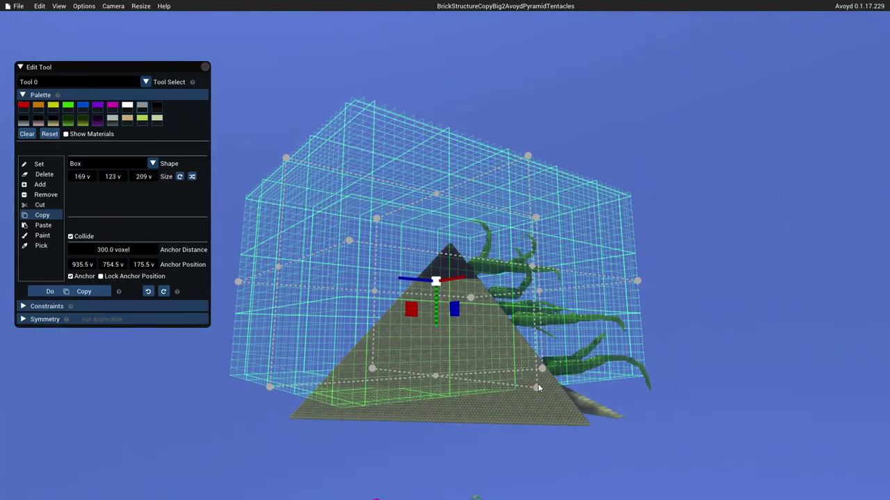
pyautogui.moveTo(538, 387); pyautogui.dragTo(636, 455)
pyautogui.moveTo(635, 456); pyautogui.dragTo(476, 434, button='right')
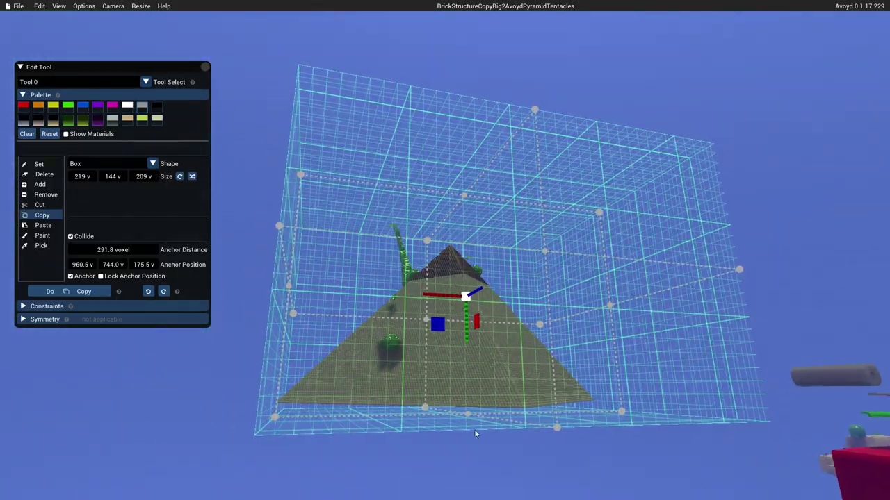
pyautogui.click(69, 295)
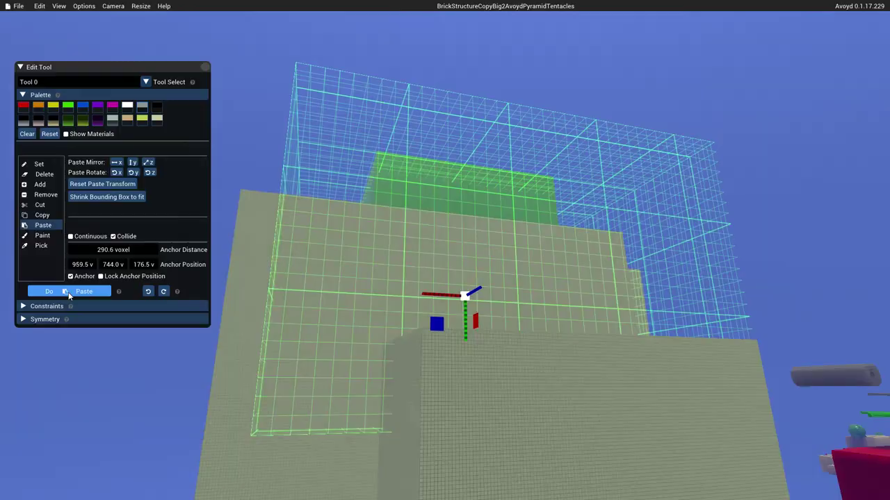
# Move the pyramid's paste preview clear of the original and paste a copy above the red block
pyautogui.moveTo(348, 345); pyautogui.dragTo(294, 346, button='right')
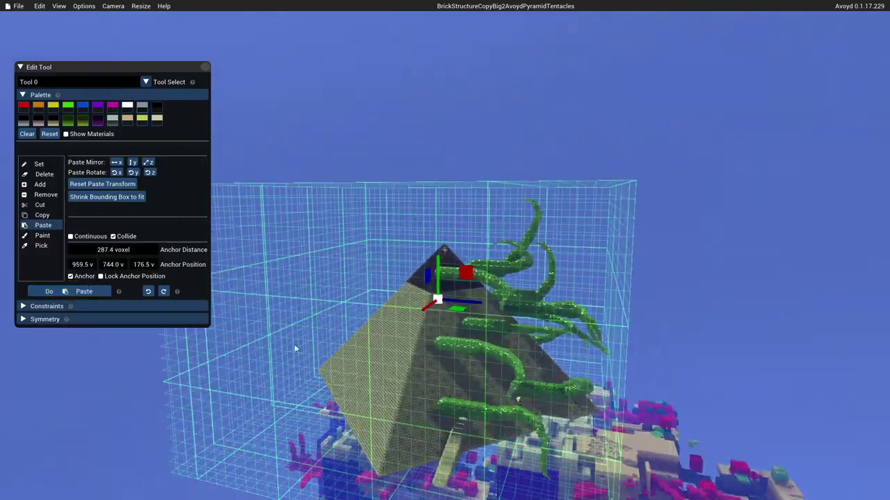
pyautogui.moveTo(464, 274); pyautogui.dragTo(673, 216)
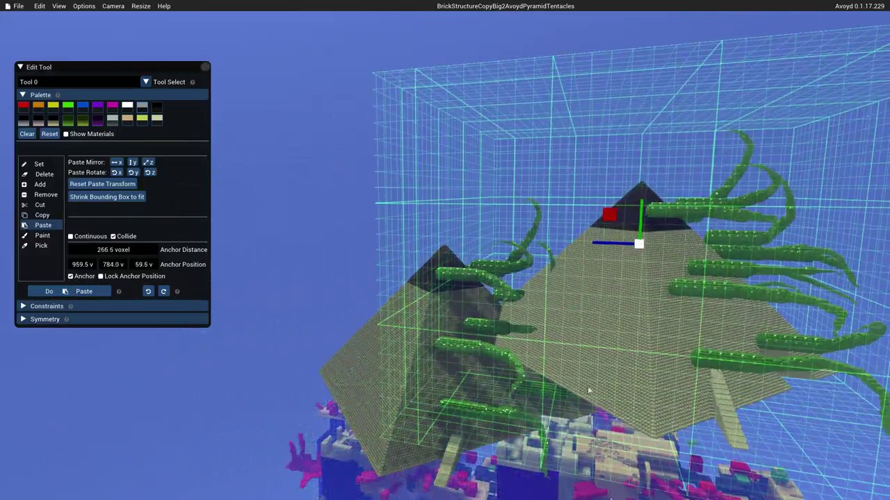
pyautogui.moveTo(588, 391); pyautogui.dragTo(497, 399, button='right')
pyautogui.press('s')
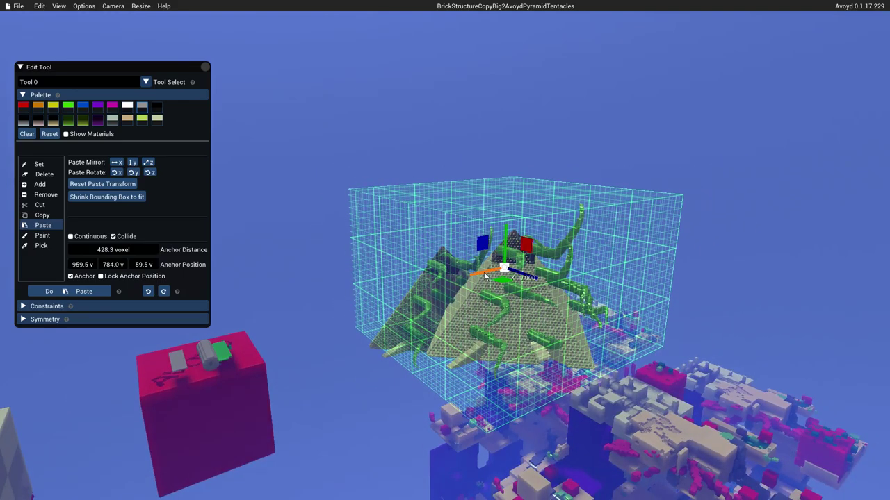
pyautogui.moveTo(485, 277); pyautogui.dragTo(236, 228, button='right')
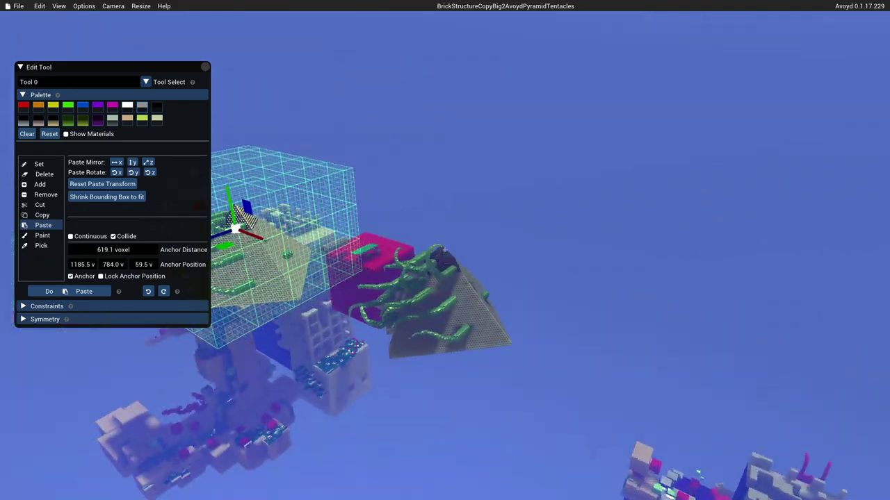
pyautogui.moveTo(515, 284)
pyautogui.mouseDown(button='middle')
pyautogui.moveTo(431, 313)
pyautogui.moveTo(312, 313)
pyautogui.moveTo(509, 274)
pyautogui.mouseUp(button='middle')
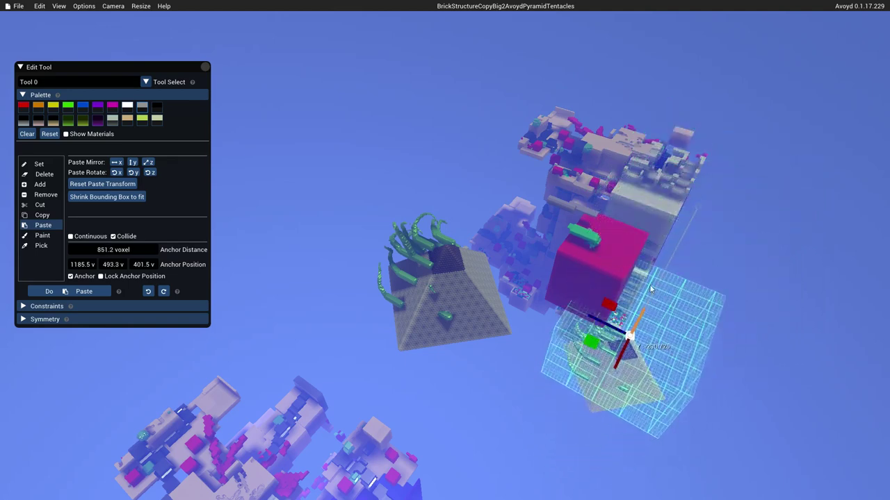
pyautogui.click(591, 151)
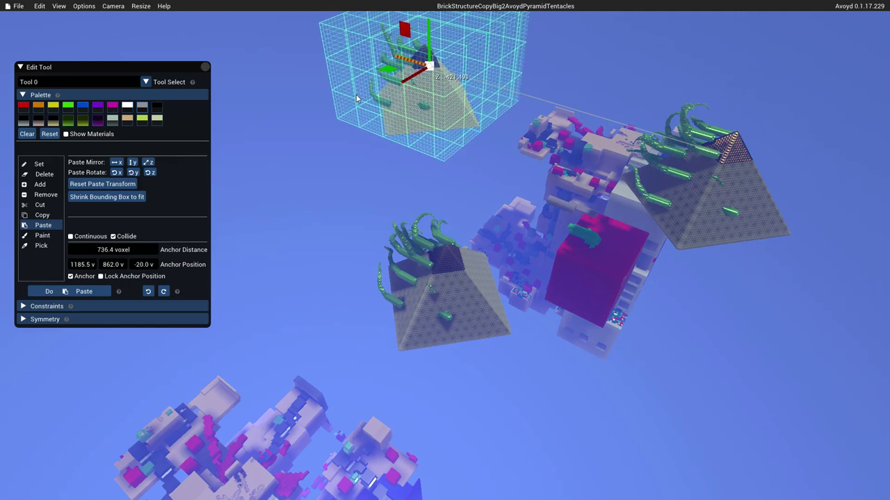
# Paste another pyramid at Anchor Position 1185.5, 862, -20 and move the preview to 888.5, 862, -19.5
pyautogui.click(70, 293)
pyautogui.moveTo(419, 80); pyautogui.dragTo(264, 168)
pyautogui.moveTo(264, 168); pyautogui.dragTo(361, 164, button='middle')
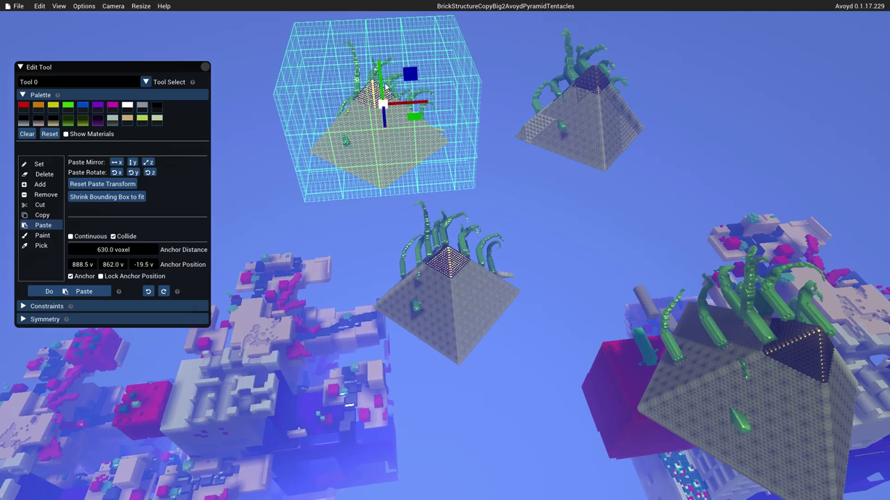
# Mirror the paste preview along y and lower it to an Anchor Position y of 388
pyautogui.click(133, 162)
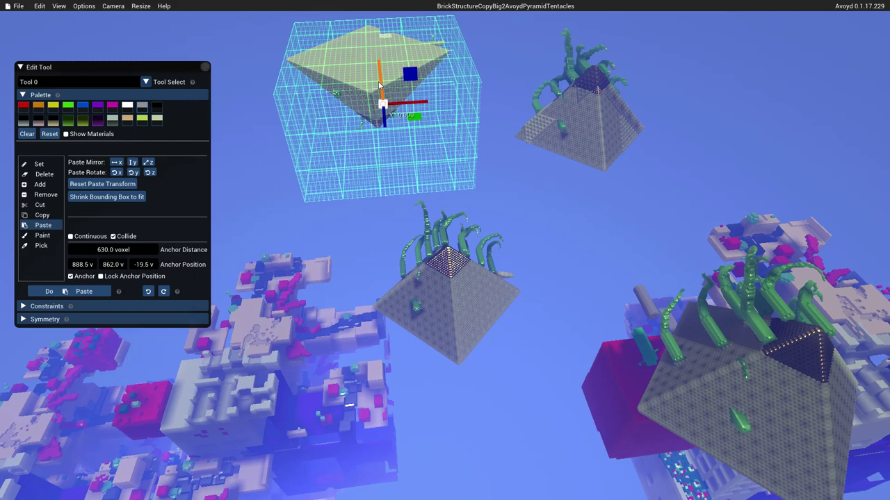
pyautogui.moveTo(380, 84); pyautogui.dragTo(404, 304)
pyautogui.moveTo(445, 250); pyautogui.dragTo(549, 177, button='middle')
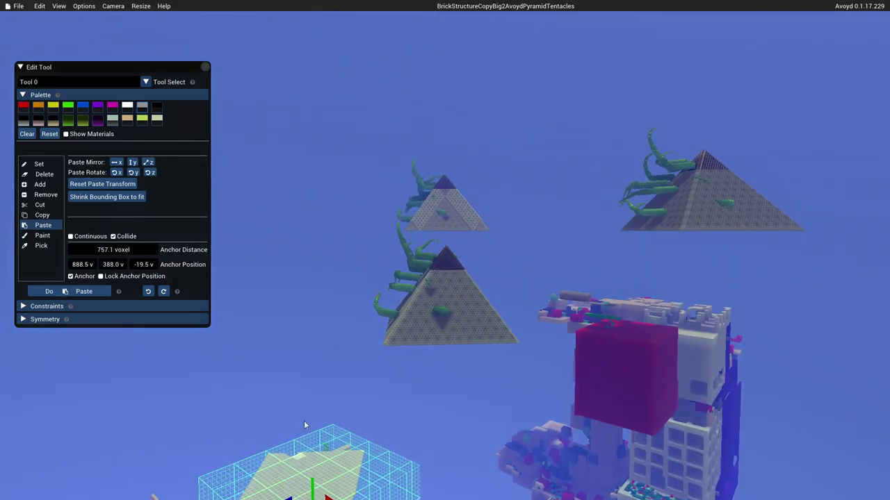
pyautogui.moveTo(315, 434)
pyautogui.mouseDown(button='middle')
pyautogui.moveTo(315, 422)
pyautogui.moveTo(306, 448)
pyautogui.mouseUp(button='middle')
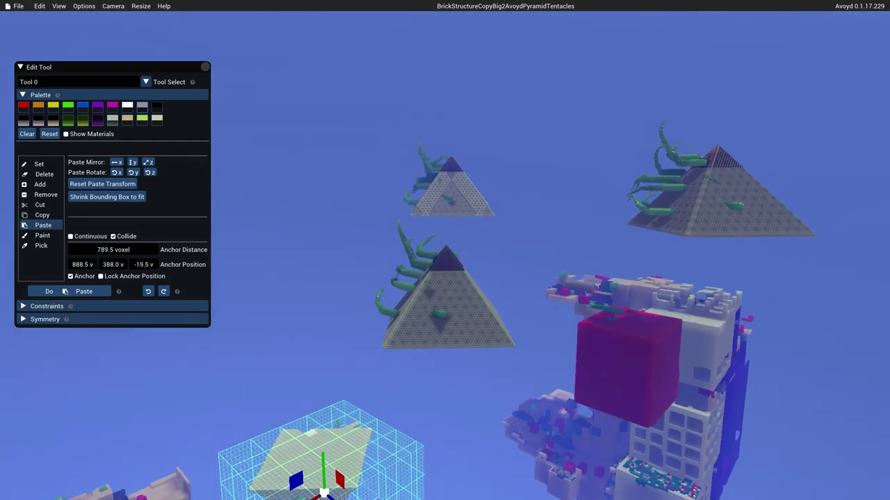
# Bring the upside-down pyramid preview beneath the original, to about Anchor Position 888.5, 612, 127.5
pyautogui.moveTo(324, 471); pyautogui.dragTo(436, 390)
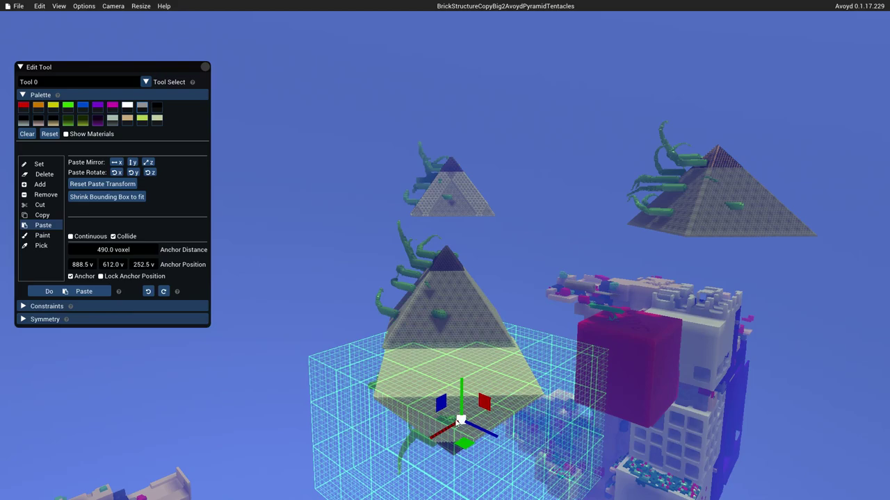
pyautogui.moveTo(474, 428); pyautogui.dragTo(465, 424)
pyautogui.moveTo(425, 435); pyautogui.dragTo(595, 417, button='middle')
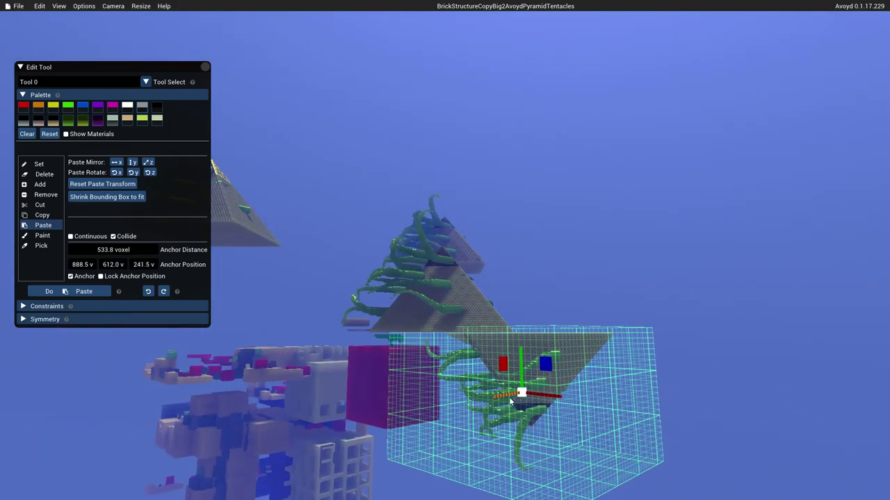
pyautogui.moveTo(510, 402); pyautogui.dragTo(440, 413)
pyautogui.moveTo(583, 420); pyautogui.dragTo(483, 426, button='middle')
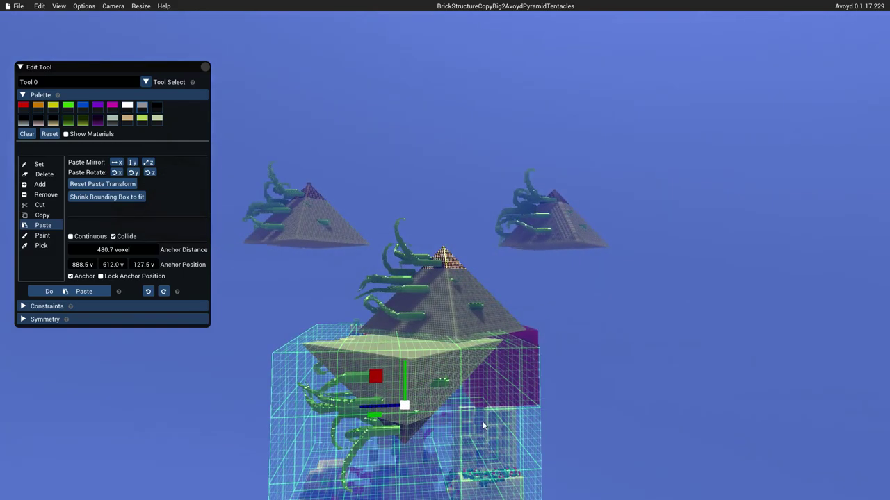
# Align the mirrored pyramid base-to-base beneath the original at Anchor Position 962.5, 617, 174.5, and paste it, moving the preview aside
pyautogui.moveTo(485, 426); pyautogui.dragTo(396, 290, button='right')
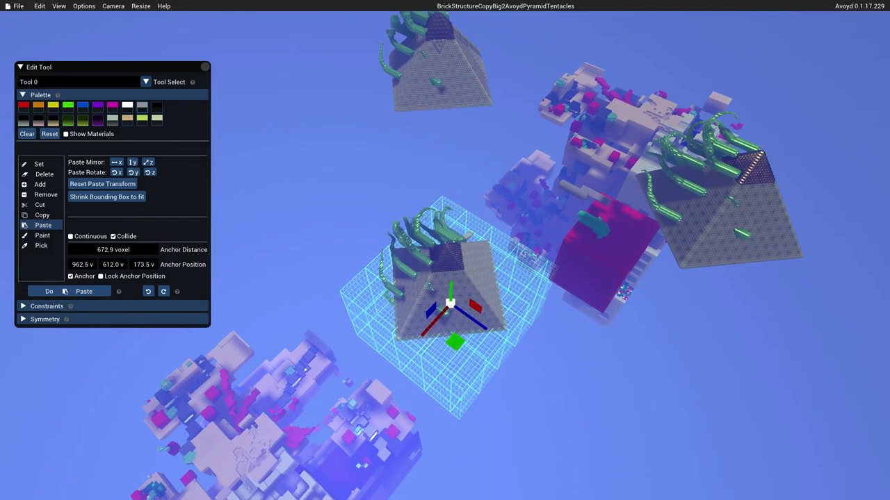
pyautogui.moveTo(450, 304); pyautogui.dragTo(445, 202, button='right')
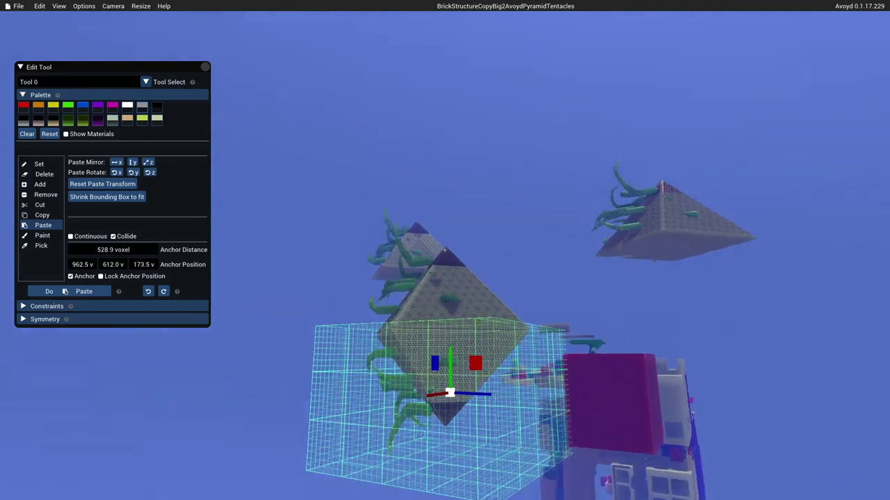
pyautogui.moveTo(445, 249); pyautogui.dragTo(444, 249, button='right')
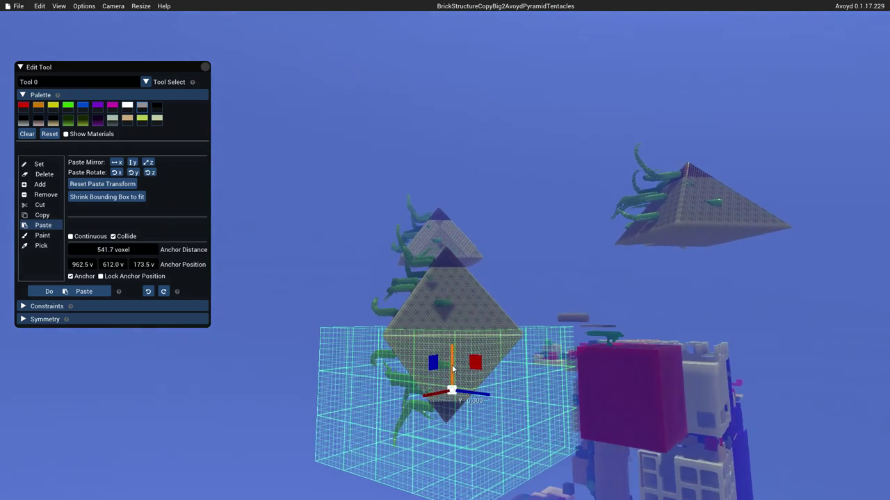
pyautogui.moveTo(452, 369); pyautogui.dragTo(453, 367)
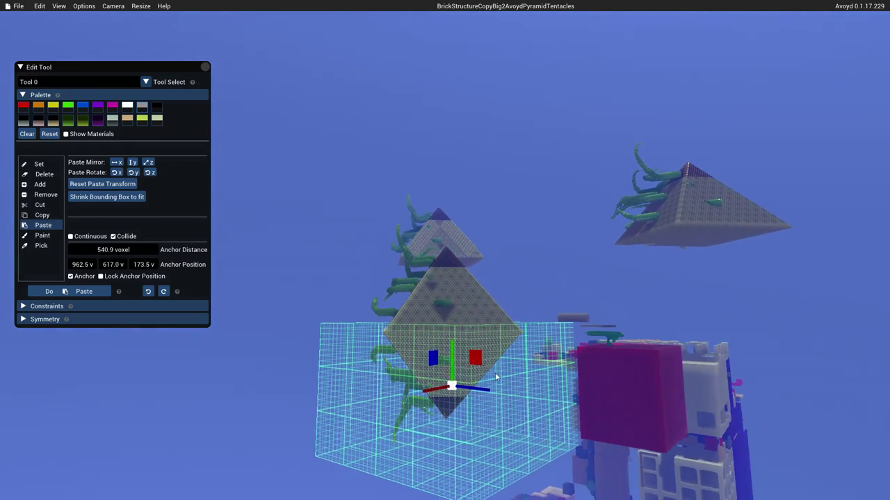
pyautogui.moveTo(490, 396); pyautogui.dragTo(489, 396)
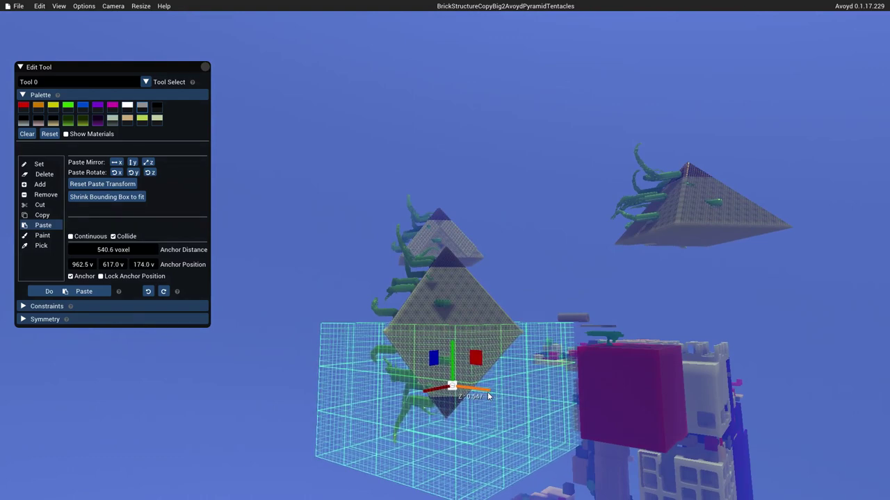
pyautogui.moveTo(497, 381); pyautogui.dragTo(524, 278, button='right')
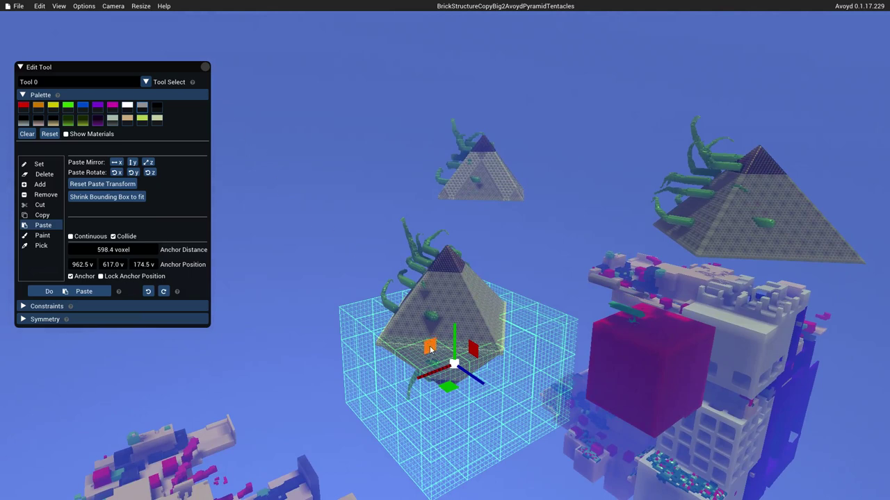
pyautogui.moveTo(430, 350); pyautogui.dragTo(280, 184)
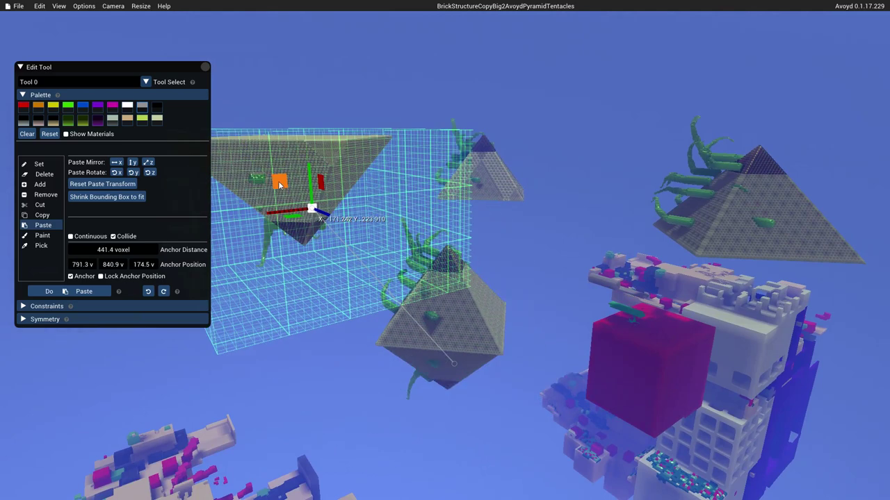
# Switch the Edit Tool to Pick and center the arc ball camera on the joined double pyramid
pyautogui.click(50, 247)
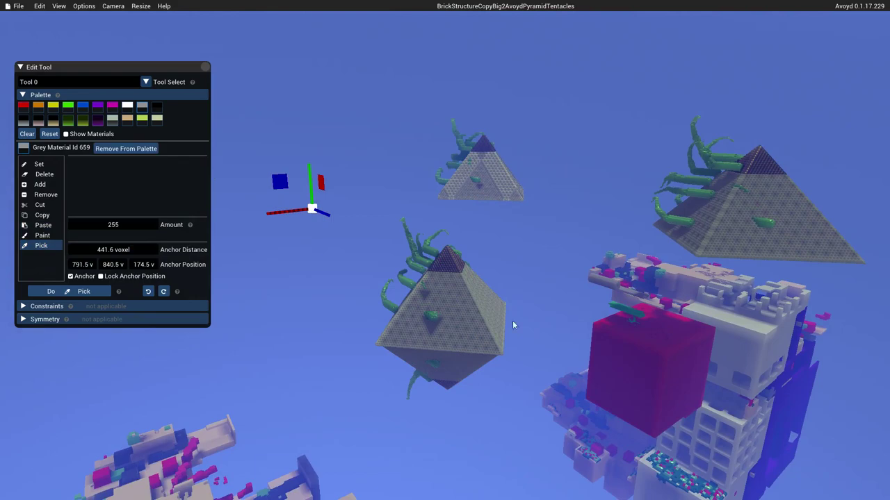
pyautogui.press('w')
pyautogui.moveTo(477, 312); pyautogui.dragTo(525, 232, button='right')
pyautogui.press('s')
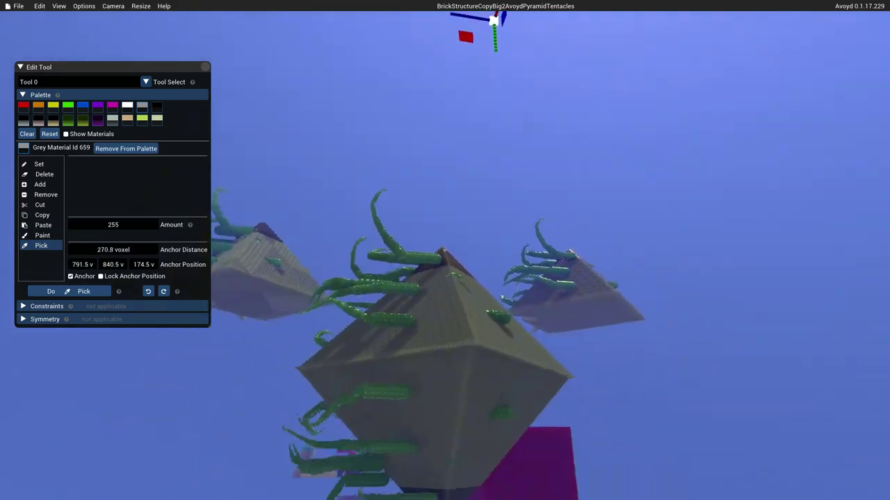
pyautogui.rightClick(436, 356)
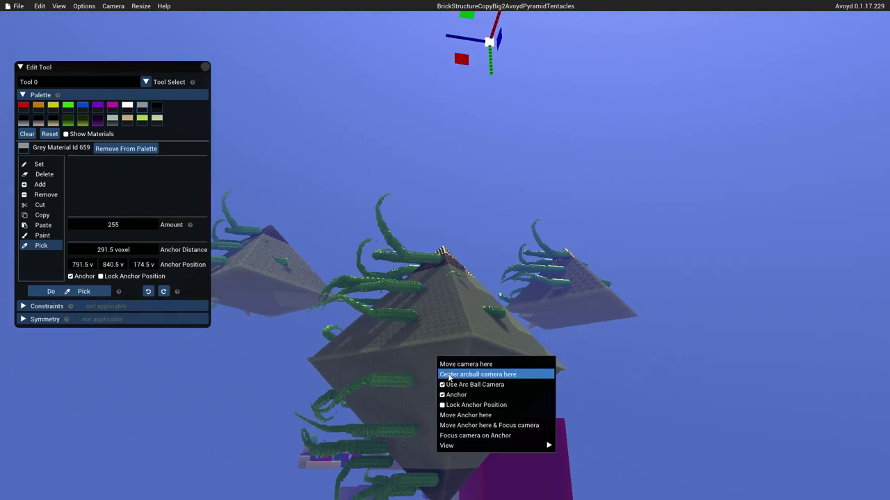
pyautogui.click(449, 373)
# Examine the joined double pyramid, its tentacles and the surrounding voxel structures from several sides and distances
pyautogui.press('w')
pyautogui.moveTo(442, 316); pyautogui.dragTo(348, 312, button='right')
pyautogui.press('d')
pyautogui.press('d')
pyautogui.moveTo(445, 251); pyautogui.dragTo(195, 212, button='right')
pyautogui.press('d')
pyautogui.press('a')
pyautogui.press('w')
pyautogui.press('a')
pyautogui.press('a')
pyautogui.press('d')
pyautogui.press('d')
pyautogui.press('d')
pyautogui.press('d')
pyautogui.press('s')
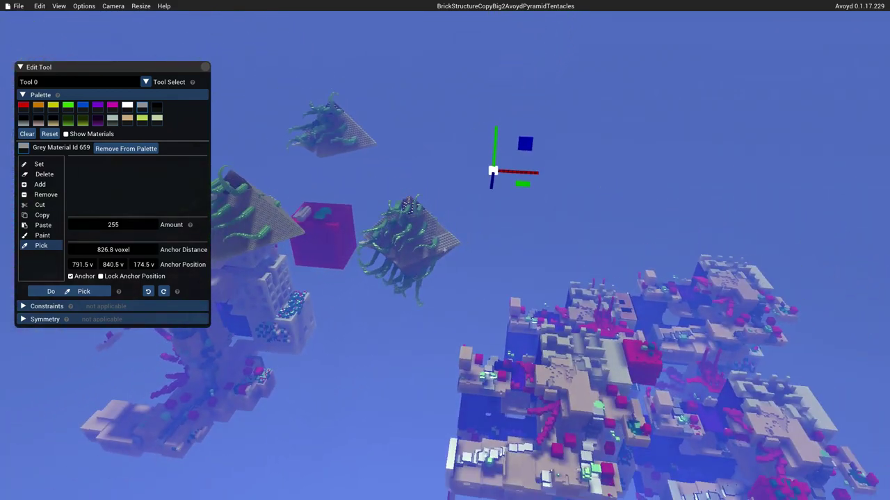
pyautogui.press('a')
pyautogui.moveTo(406, 262); pyautogui.dragTo(591, 271, button='right')
pyautogui.press('a')
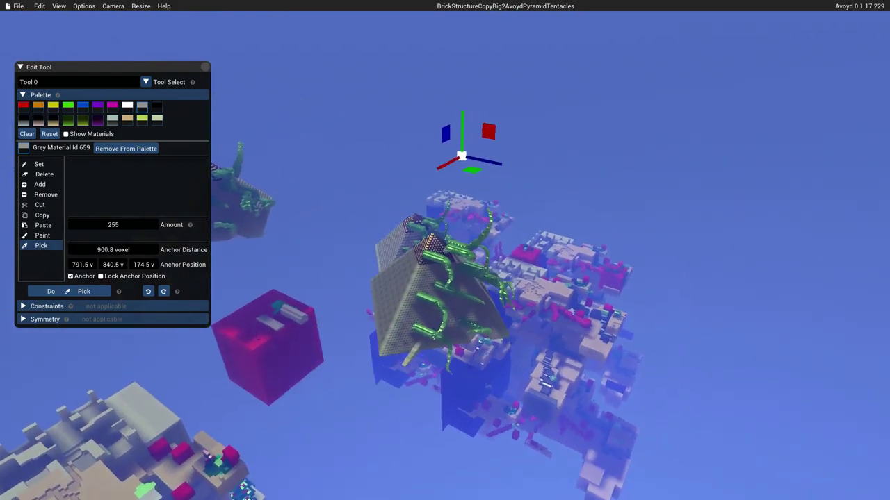
pyautogui.moveTo(464, 269); pyautogui.dragTo(462, 269, button='right')
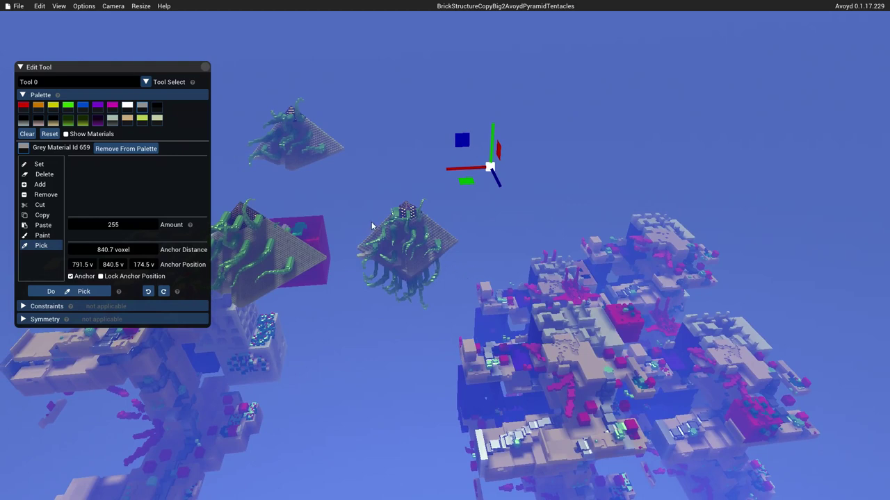
pyautogui.moveTo(367, 230); pyautogui.dragTo(367, 229, button='right')
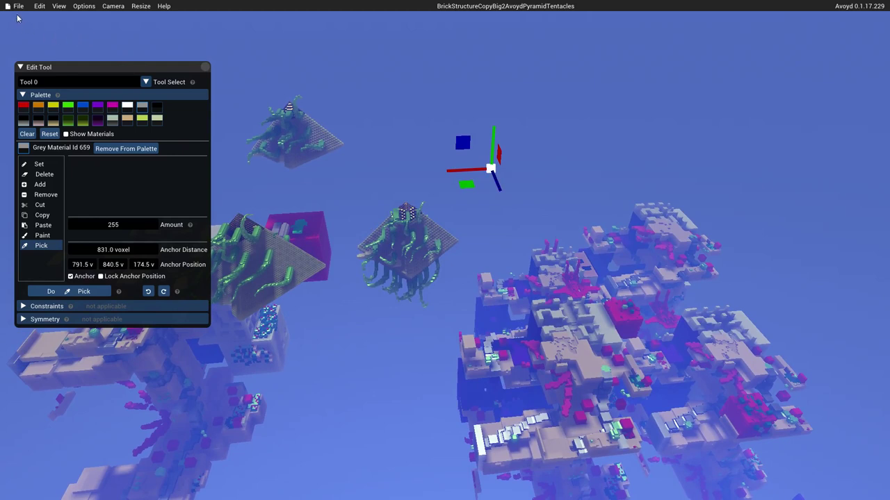
# Start importing a Vox model without saving the changes to the current world
pyautogui.click(20, 9)
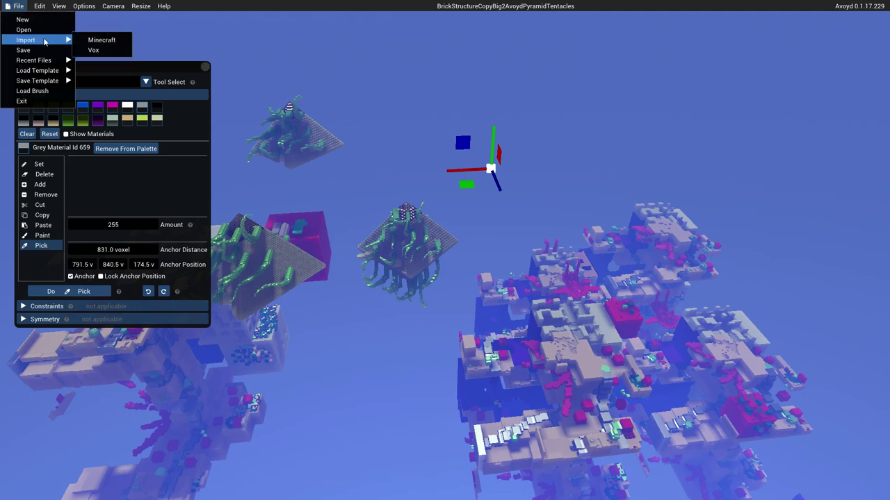
pyautogui.click(93, 50)
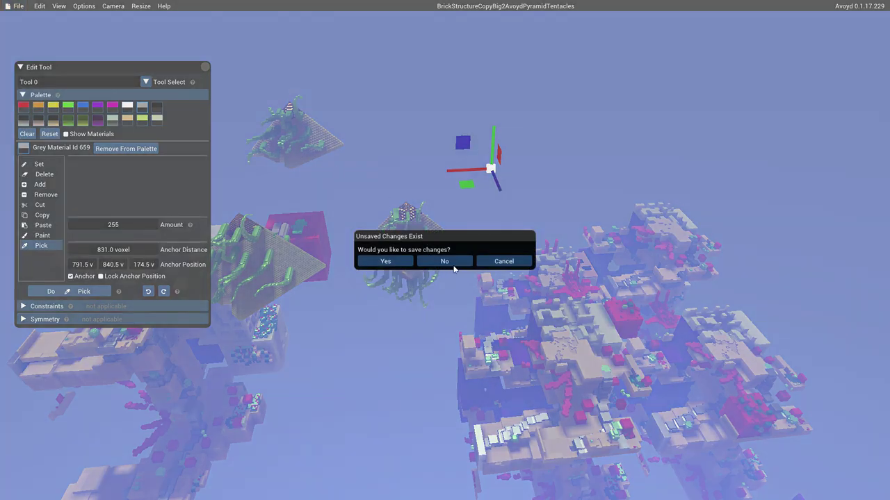
pyautogui.click(445, 261)
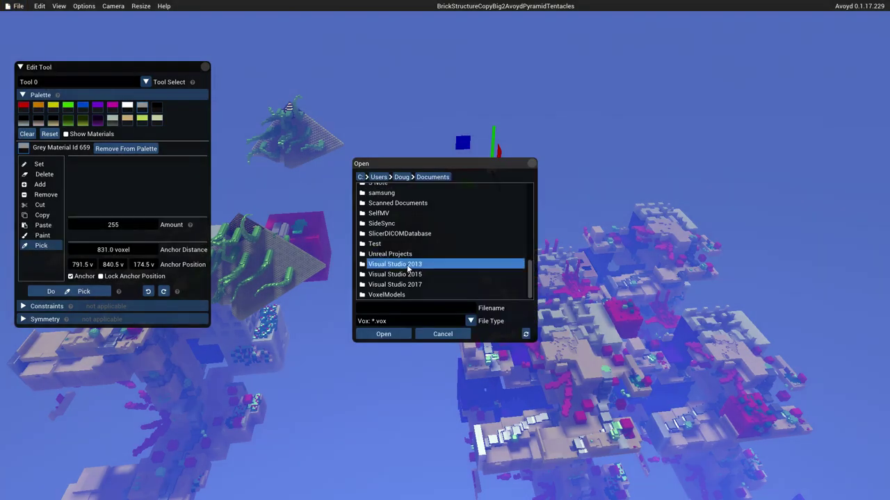
# Import scene_sidewalk.vox from the MagicaVoxelModels folder inside VoxelModels
pyautogui.doubleClick(402, 295)
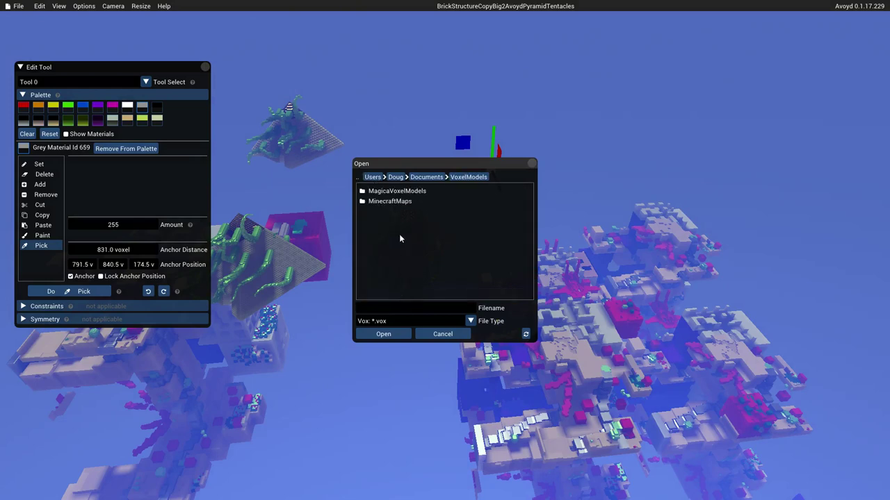
pyautogui.doubleClick(395, 194)
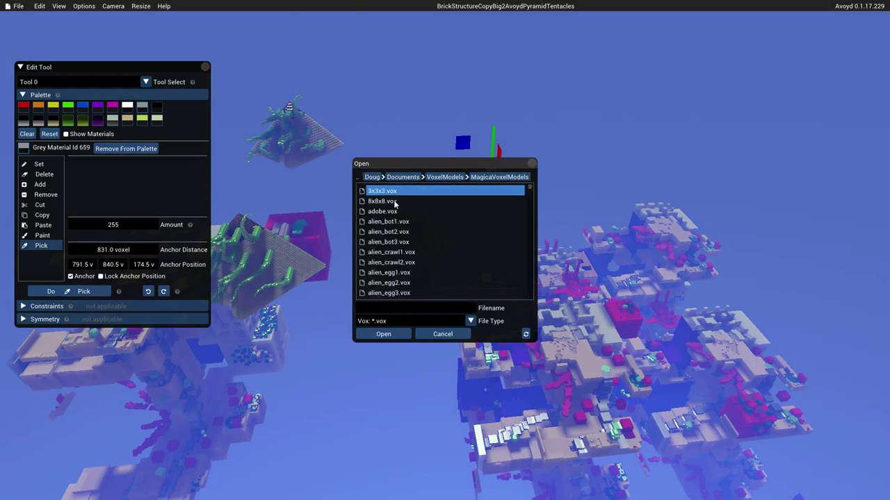
pyautogui.scroll(-1, 401, 217)
pyautogui.scroll(-2, 400, 217)
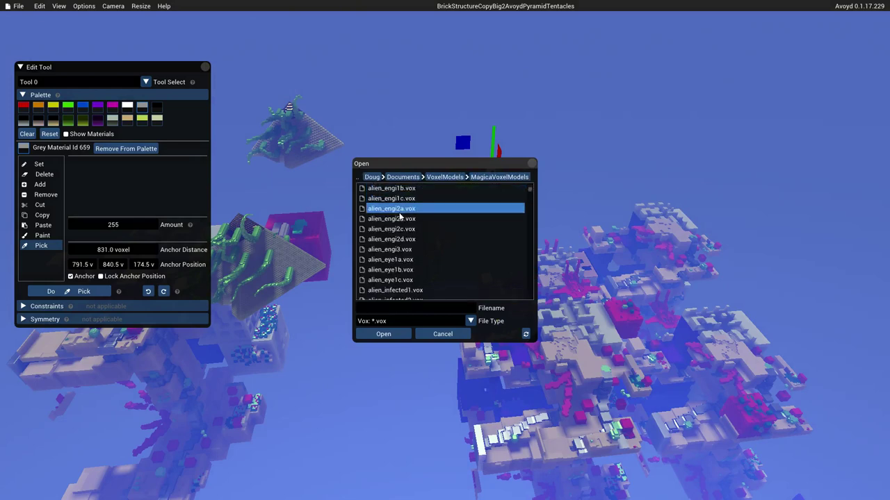
pyautogui.scroll(-3, 528, 202)
pyautogui.moveTo(530, 197); pyautogui.dragTo(528, 290)
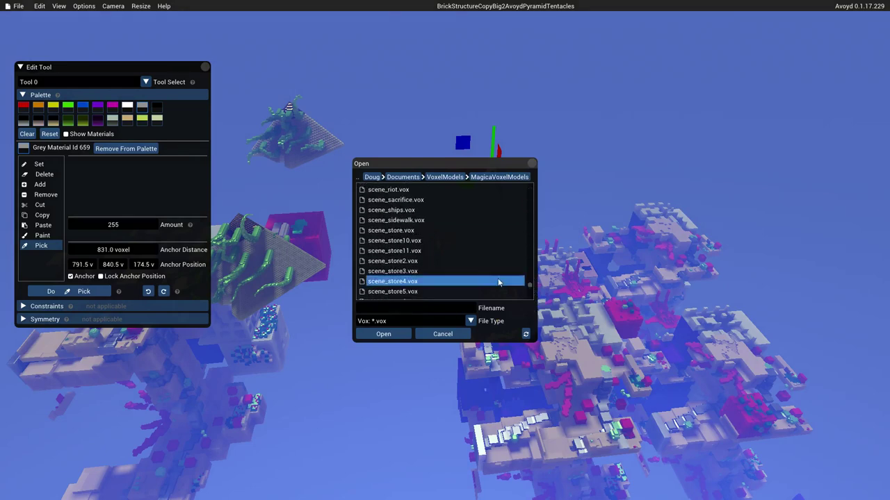
pyautogui.doubleClick(410, 221)
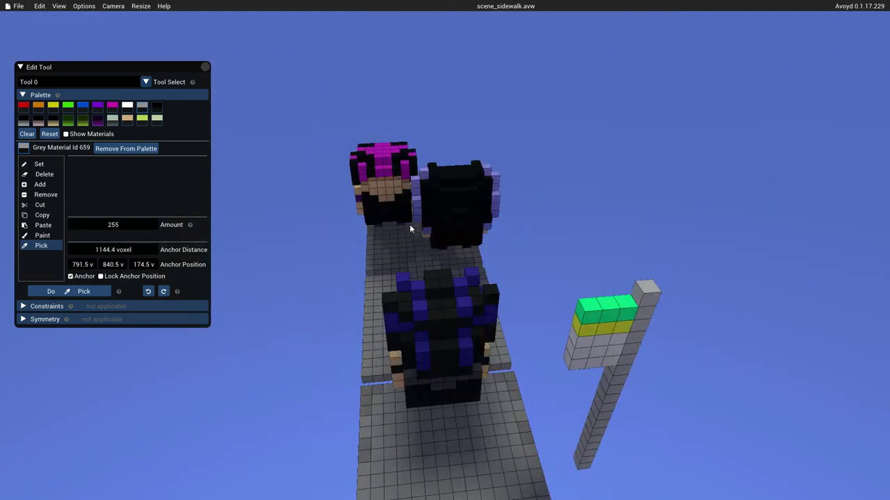
pyautogui.moveTo(445, 250); pyautogui.dragTo(250, 258, button='middle')
pyautogui.moveTo(444, 250); pyautogui.dragTo(409, 237, button='right')
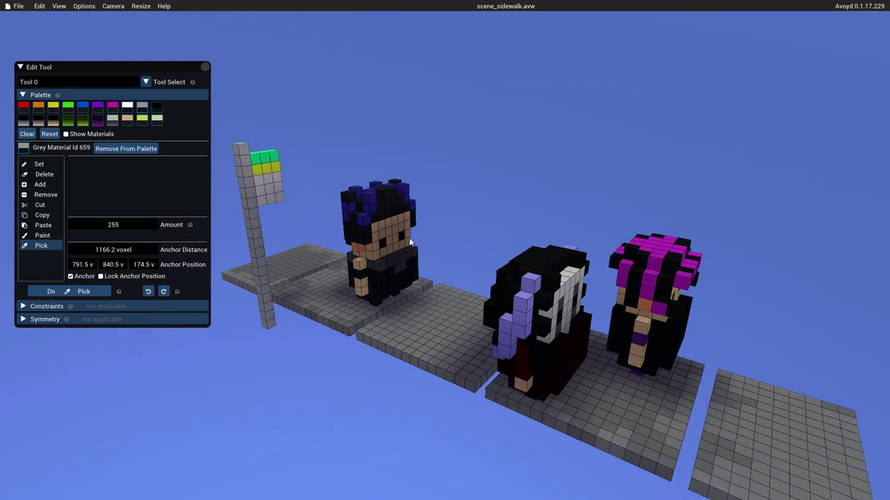
# Import the KingsLanding1 Minecraft map from the MinecraftMaps folder
pyautogui.click(15, 7)
pyautogui.click(91, 41)
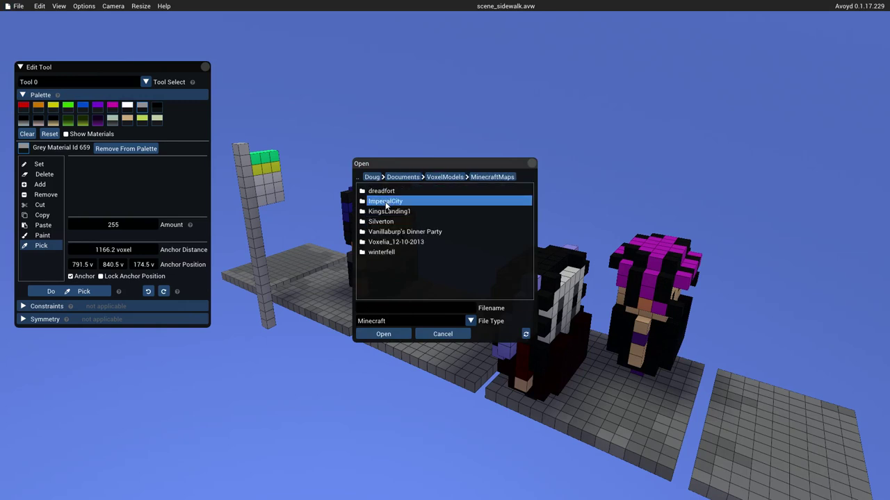
pyautogui.click(386, 205)
pyautogui.doubleClick(384, 212)
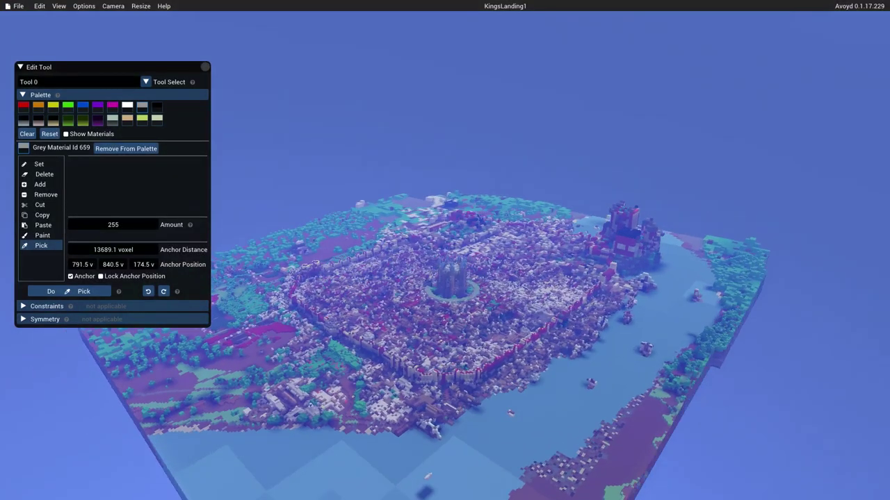
pyautogui.moveTo(311, 406); pyautogui.dragTo(620, 294, button='middle')
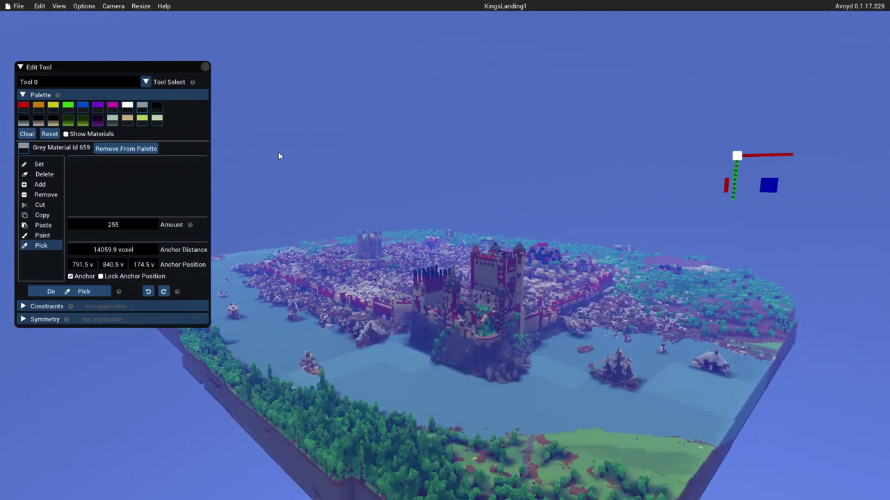
# Turn off the arc ball camera to allow free flight over the imported map
pyautogui.click(114, 7)
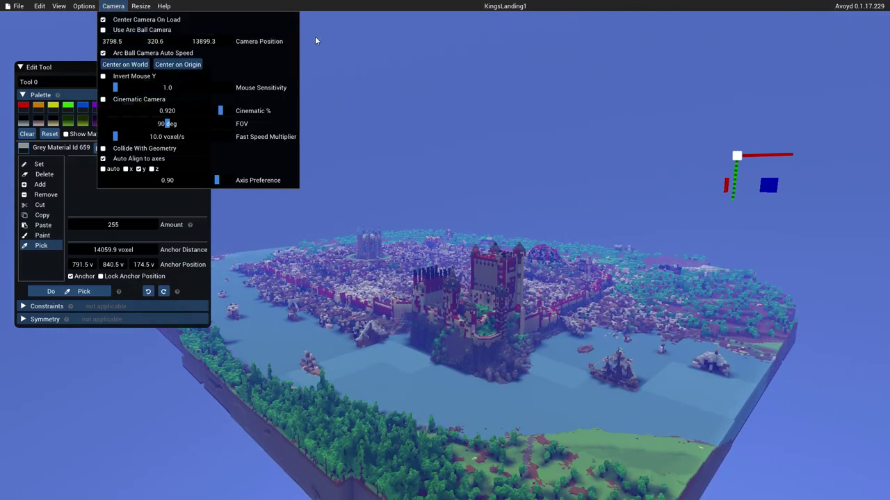
pyautogui.click(362, 6)
pyautogui.moveTo(402, 157); pyautogui.dragTo(403, 195, button='right')
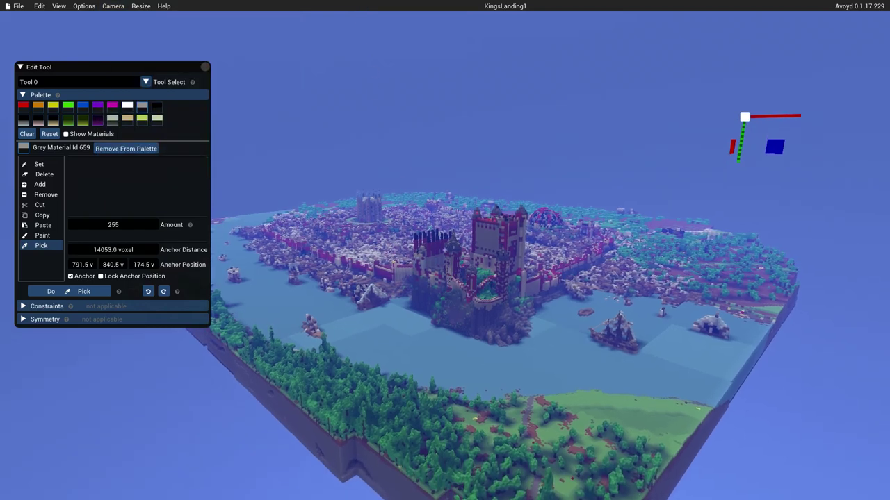
# Fly up to the red-and-white castle by the water and examine its towers and walls
pyautogui.press('w')
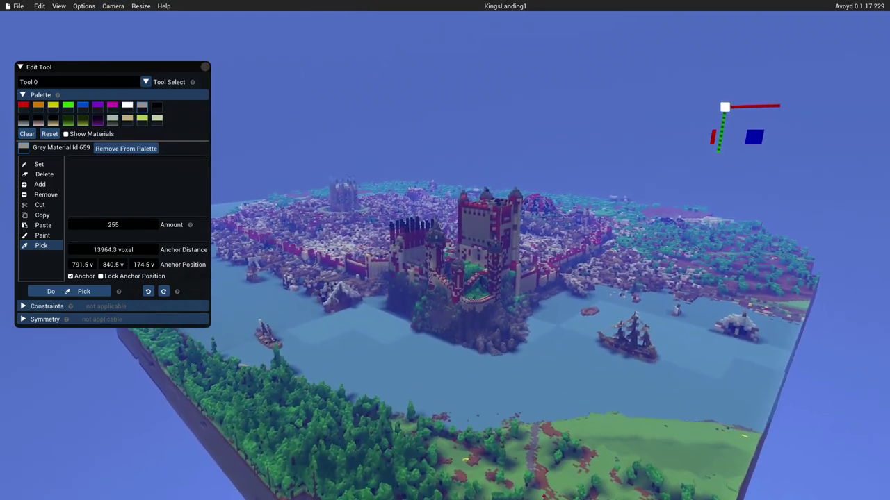
pyautogui.press('w')
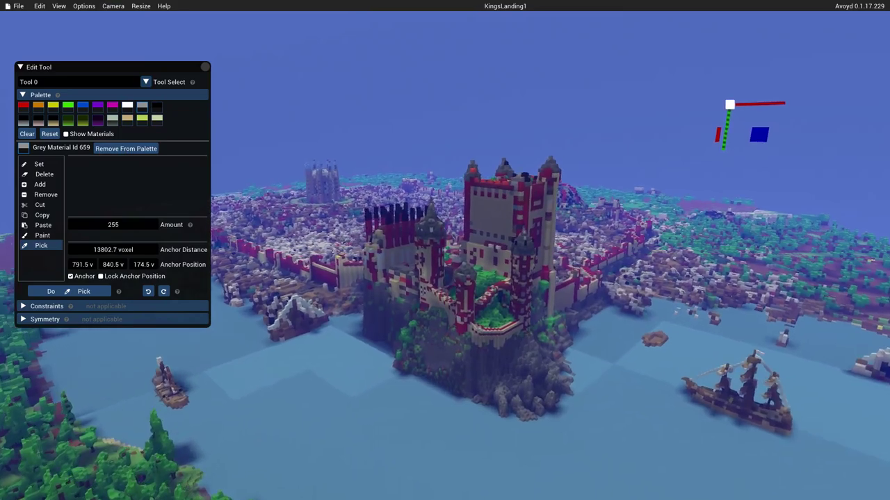
pyautogui.press('w')
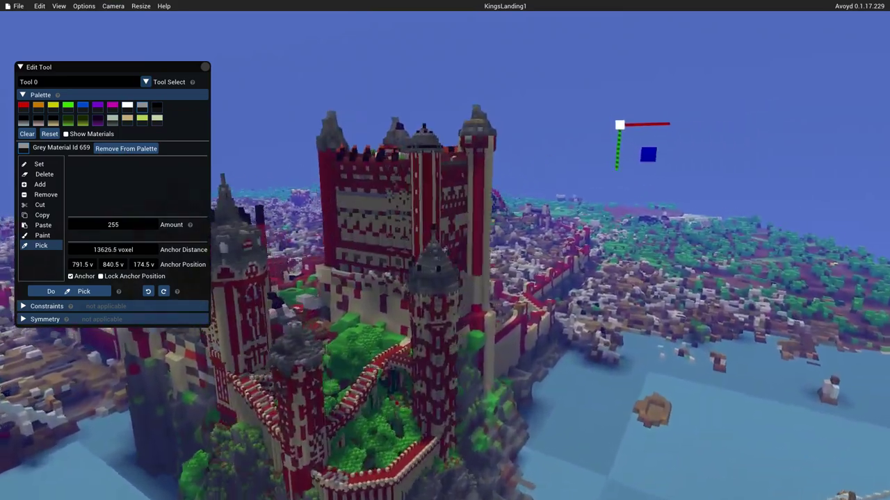
pyautogui.press('w')
pyautogui.press('d')
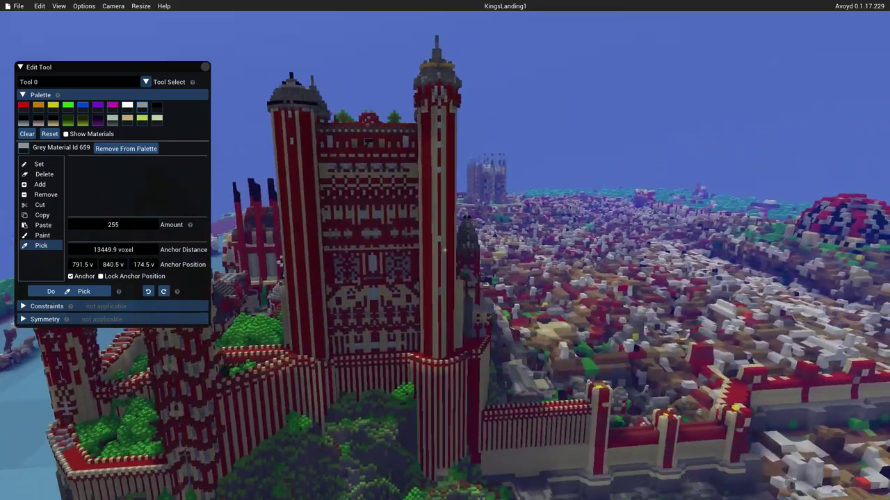
pyautogui.press('a')
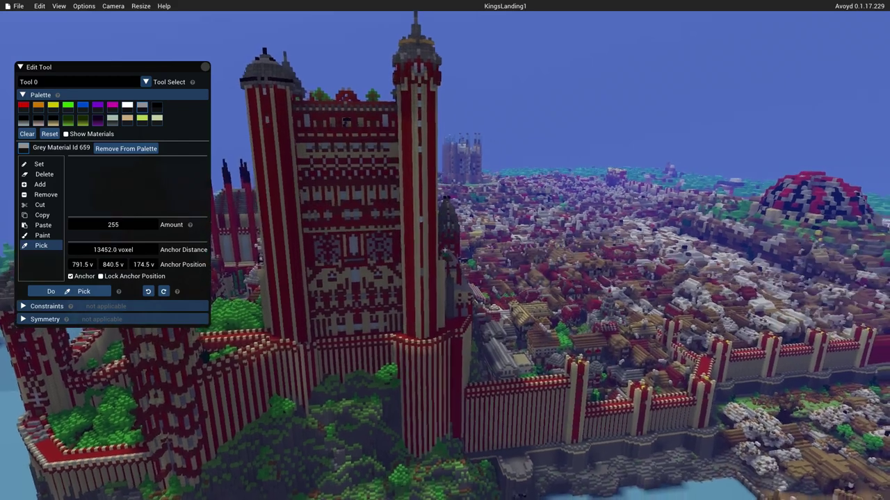
pyautogui.press('a')
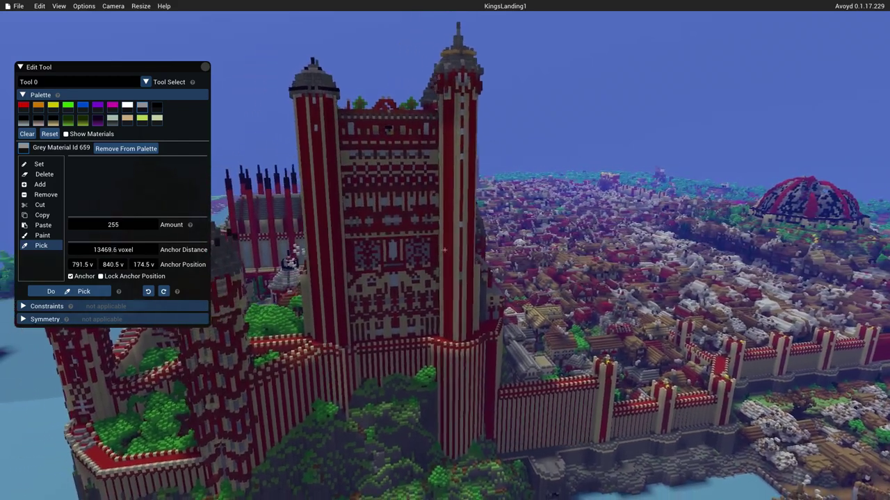
pyautogui.press('a')
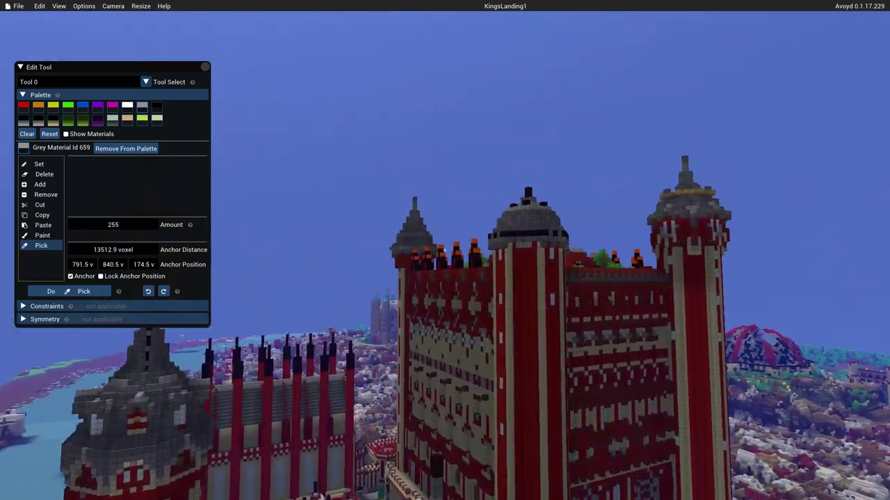
# Fly low over the city rooftops toward the dome, and back out to survey the city and castle
pyautogui.press('w')
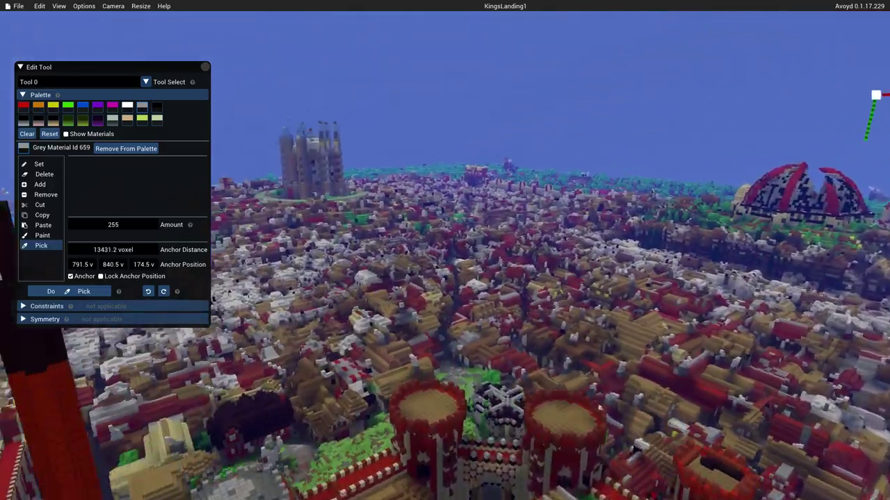
pyautogui.press('w')
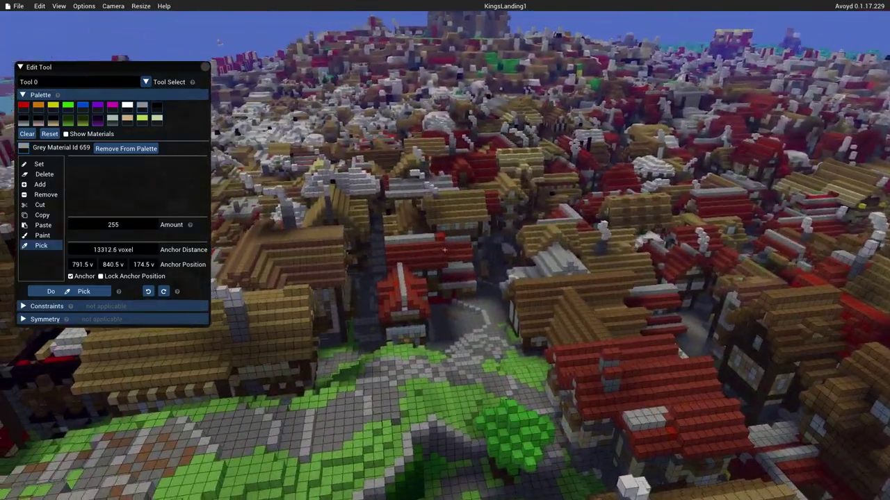
pyautogui.press('w')
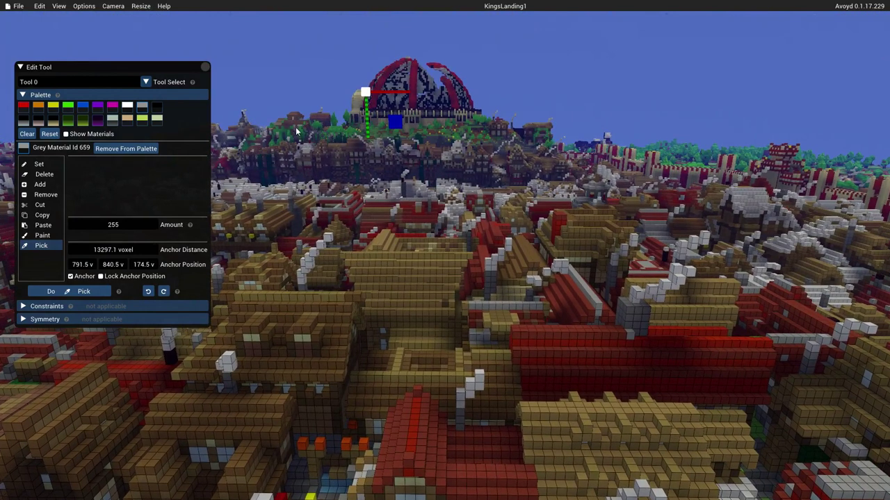
pyautogui.press('s')
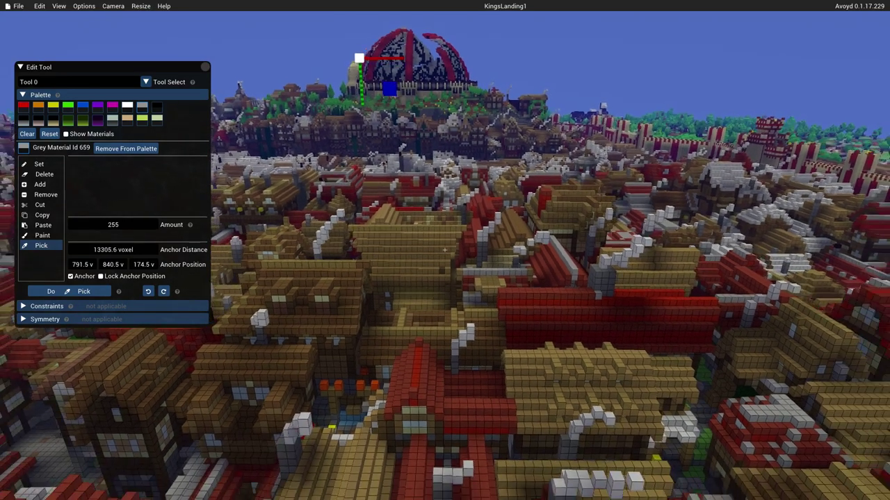
pyautogui.press('s')
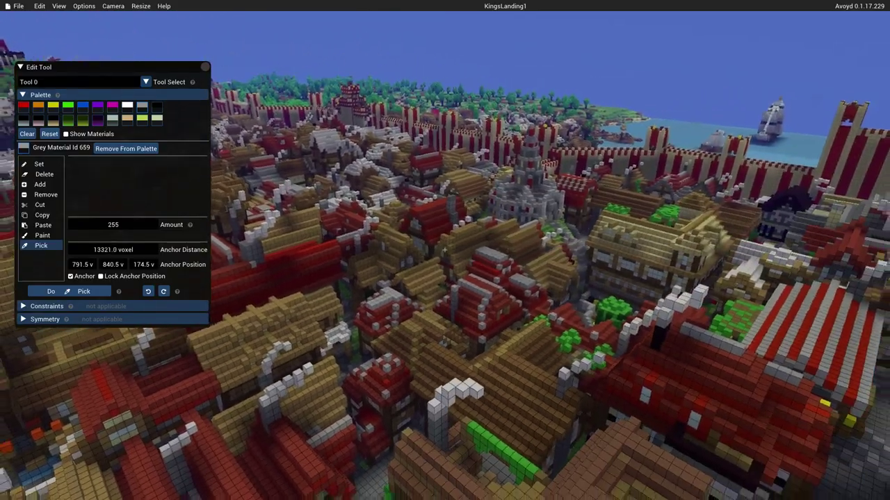
pyautogui.press('s')
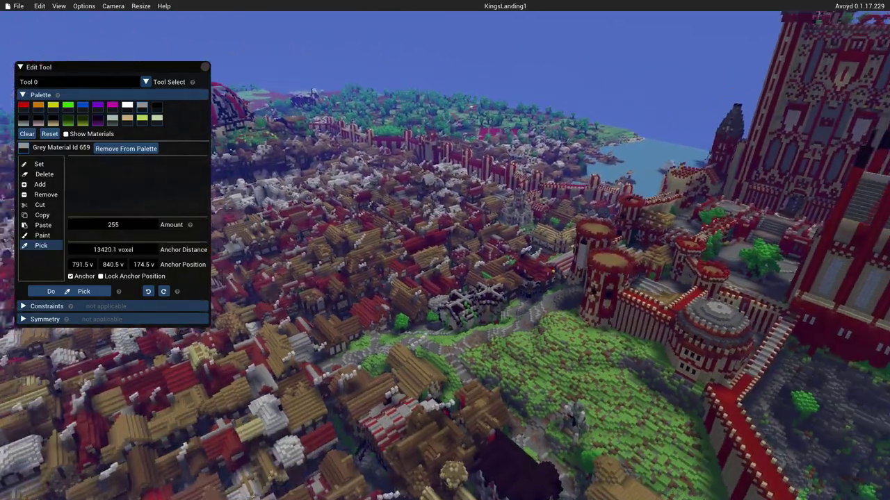
pyautogui.press('s')
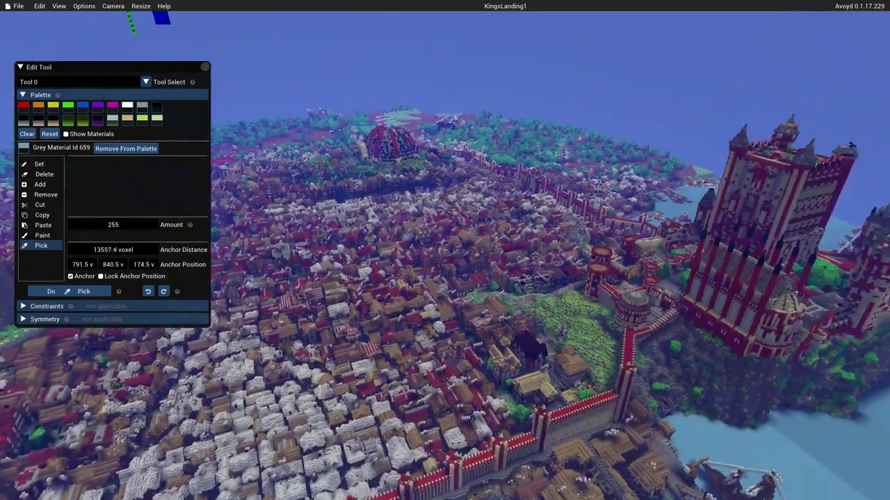